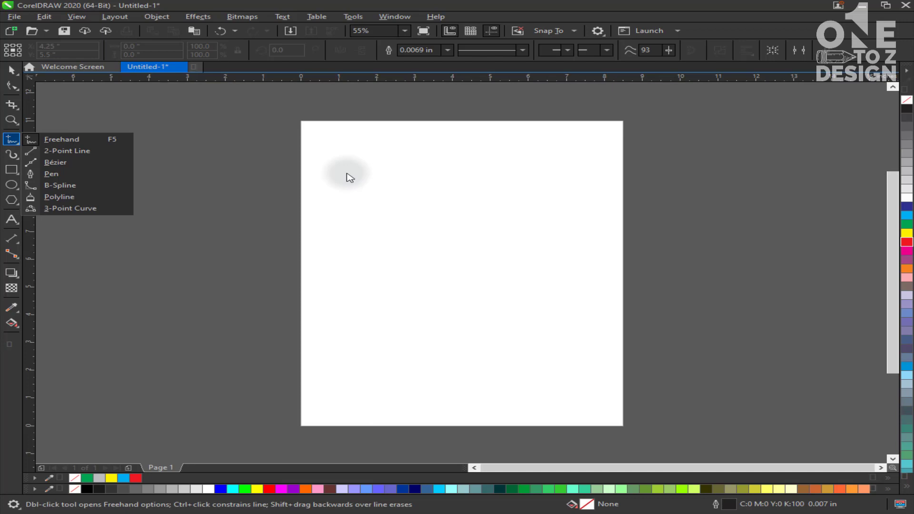
With the Freehand tool, draw a nearly horizontal line about 7.05 in long near the page's upper edge and a steep diagonal about 2.96 by 8.74 in crossing it.
click(123, 139)
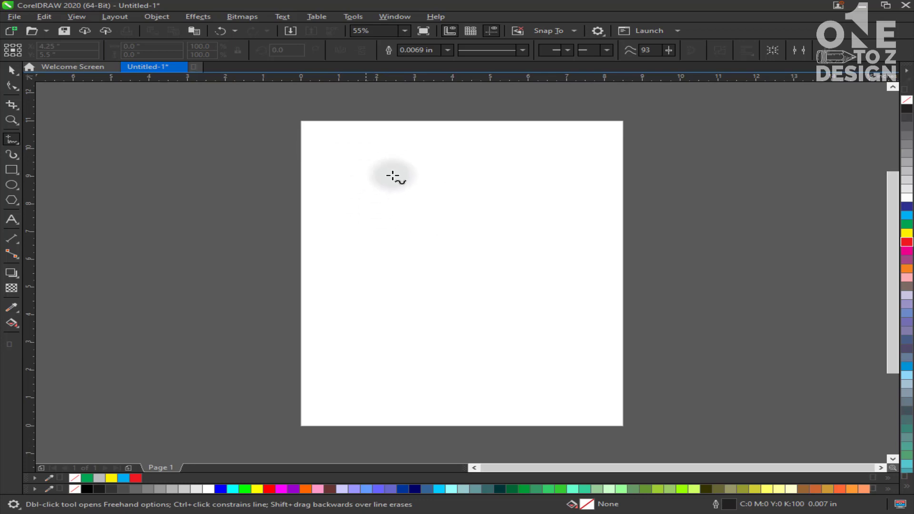
click(345, 173)
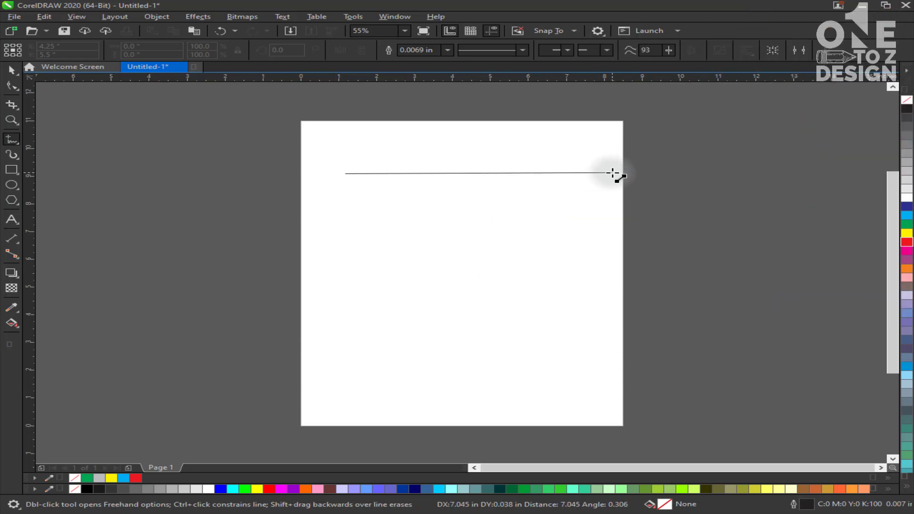
click(612, 173)
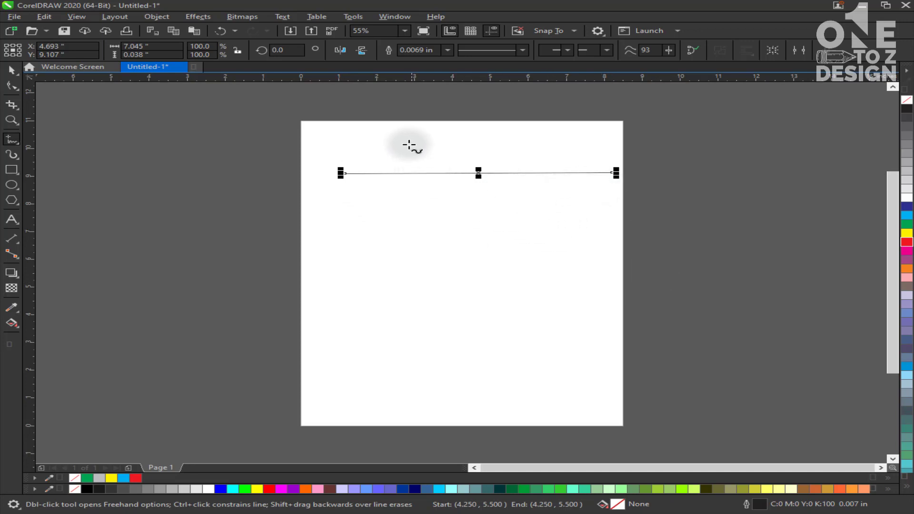
click(406, 142)
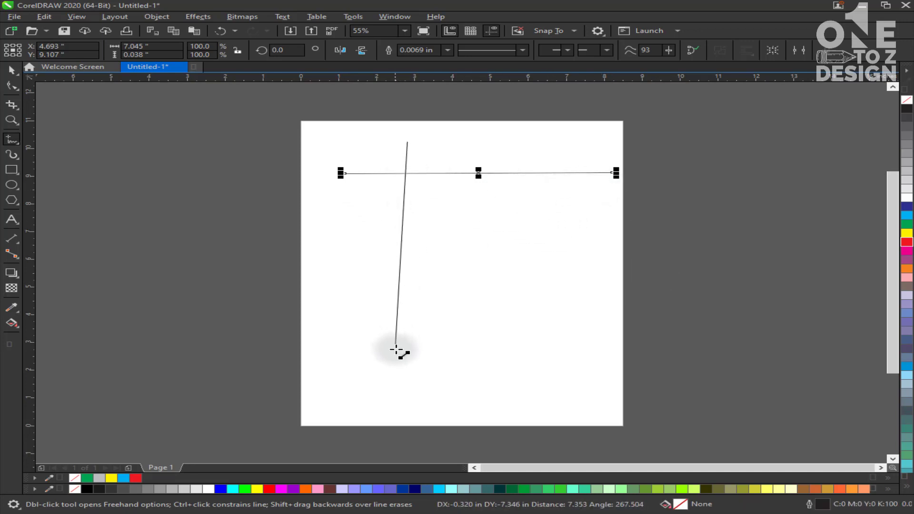
click(520, 385)
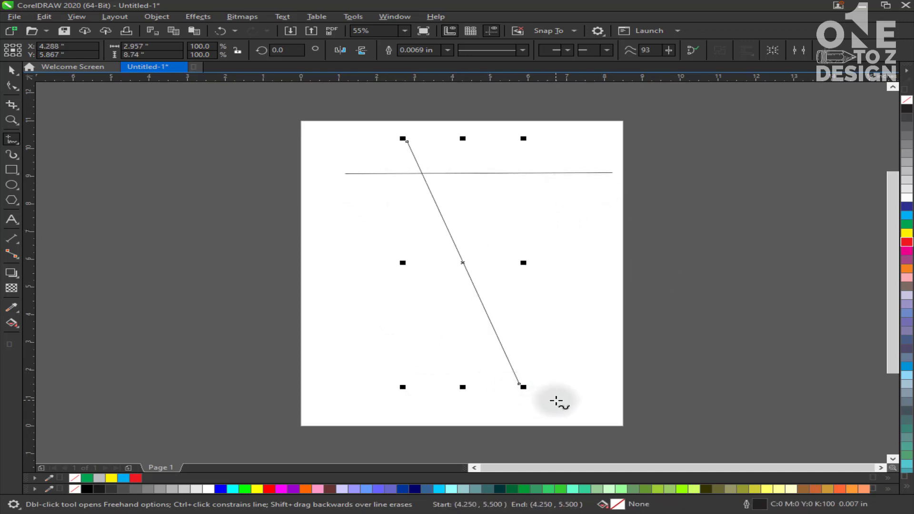
key(Escape)
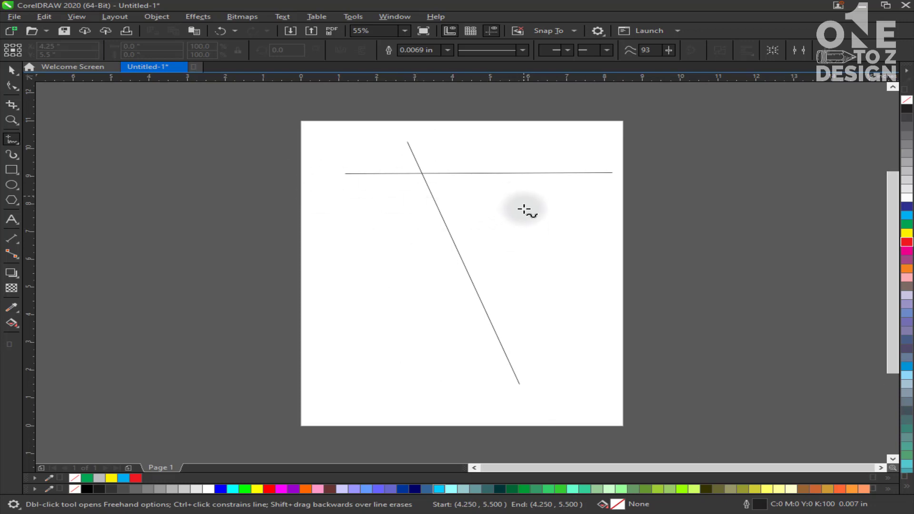
Draw a straight diagonal about 5.91 by 5.33 in from the page's upper right to its lower left, crossing the steep diagonal.
click(573, 212)
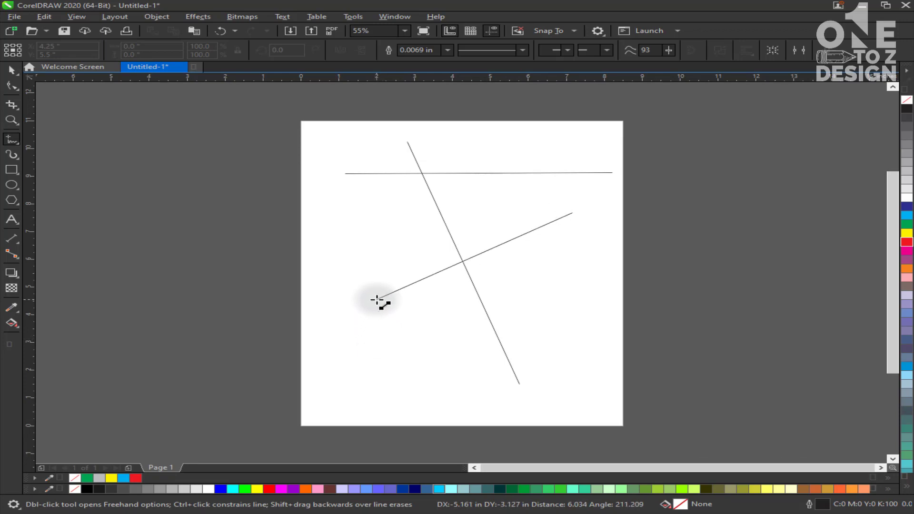
click(353, 307)
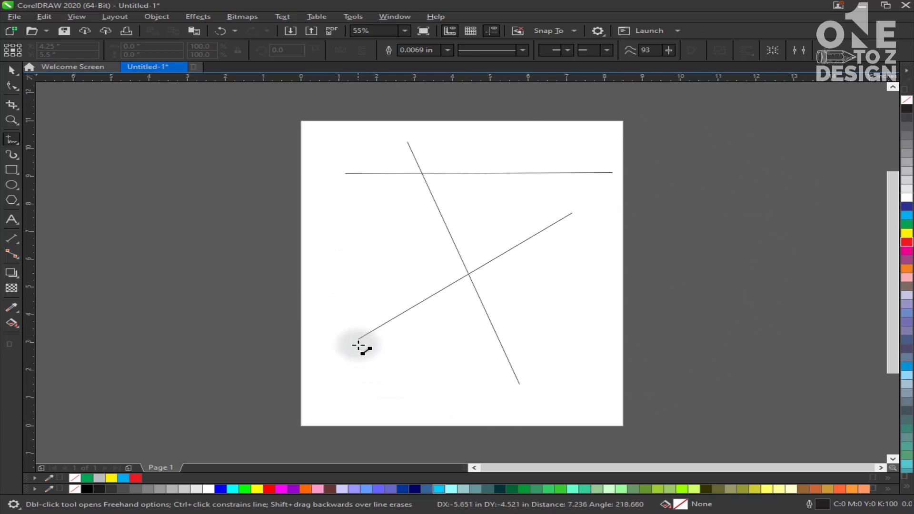
click(350, 361)
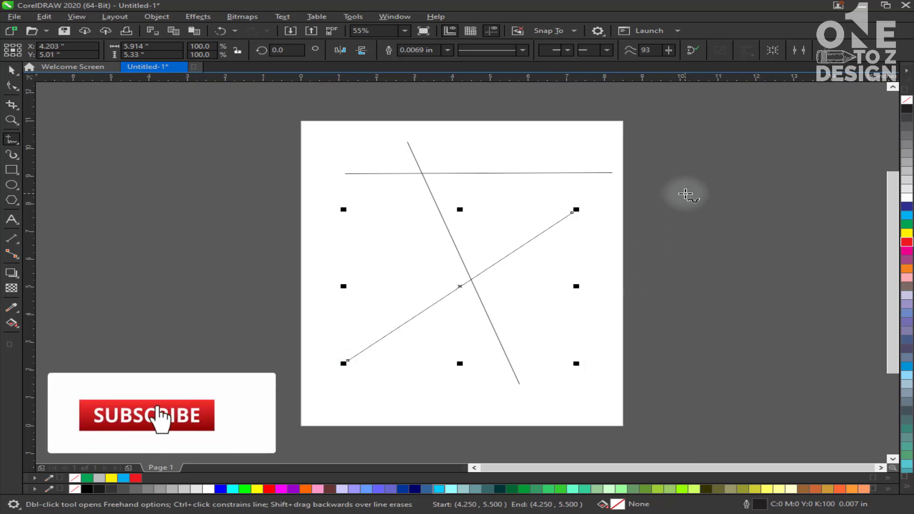
Delete the newest diagonal line and the two remaining lines to clear the page.
key(Delete)
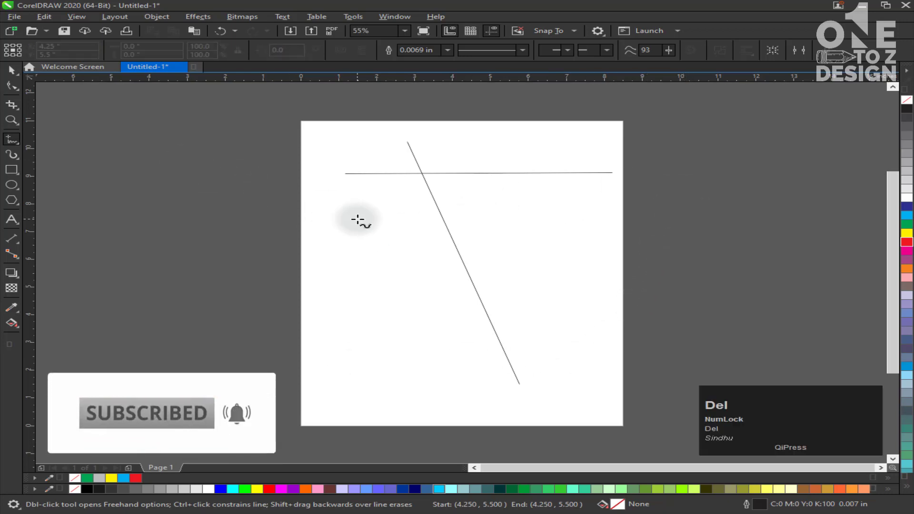
key(ctrl+a)
key(Delete)
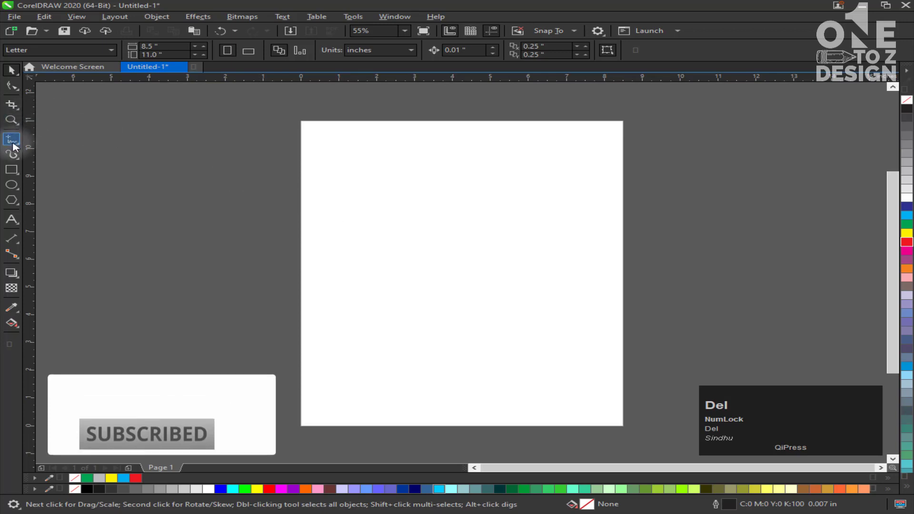
Draw a perfectly horizontal, angle-constrained Freehand line about 6.59 in long across the upper part of the page.
click(13, 141)
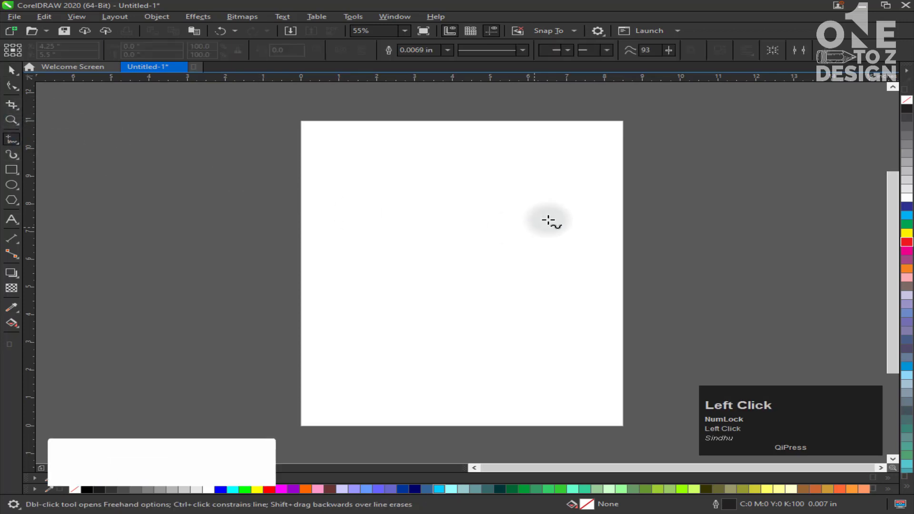
click(332, 187)
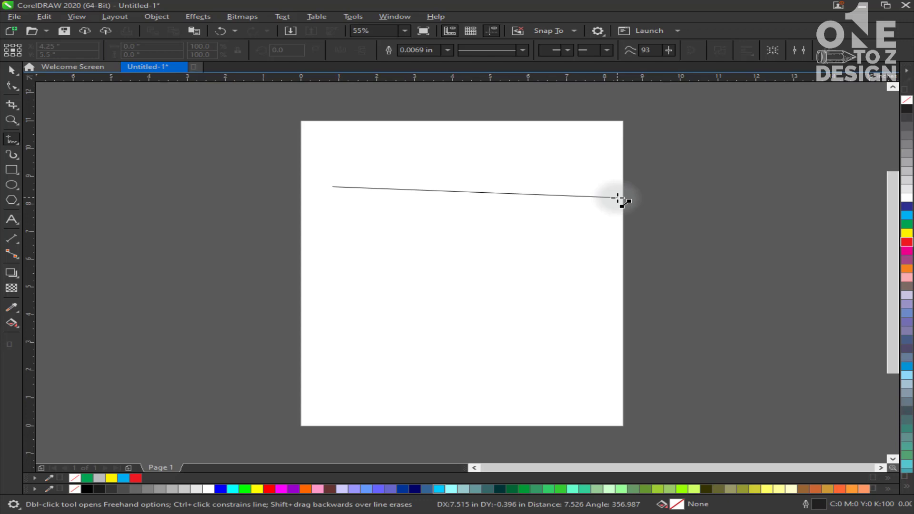
key(ctrl)
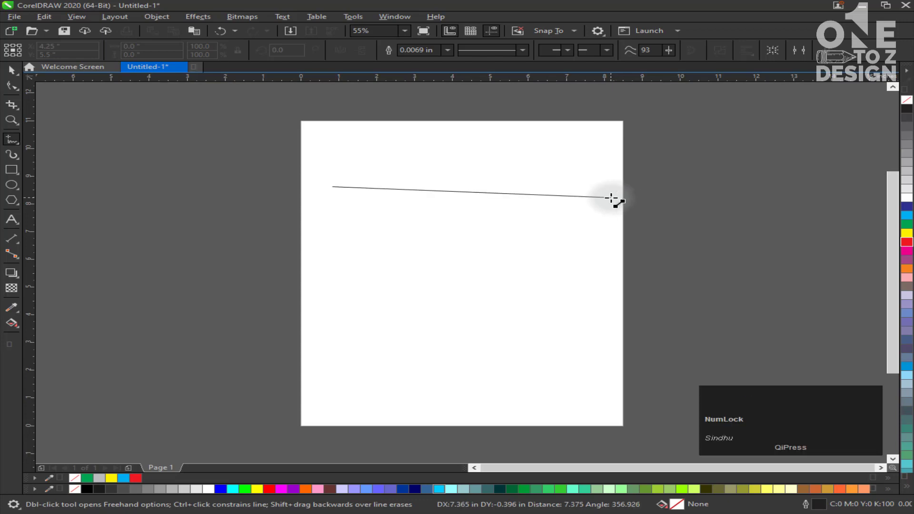
key(ctrl)
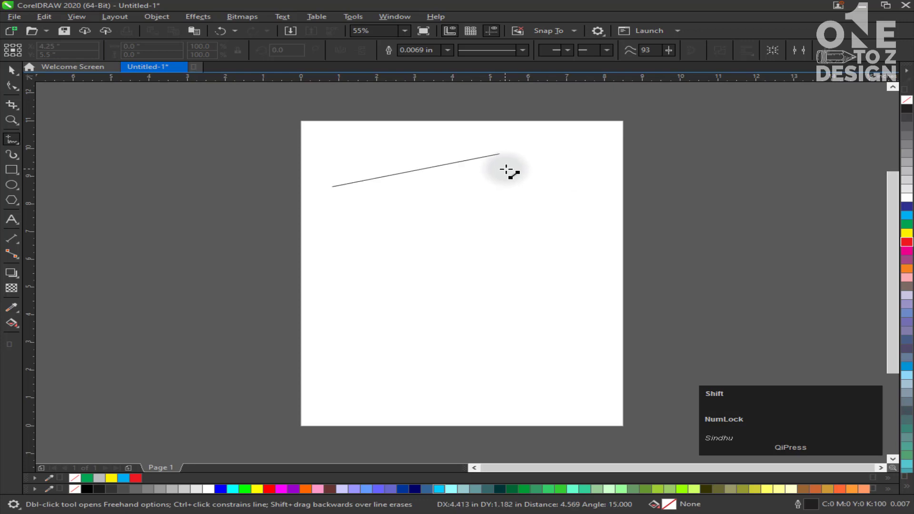
click(583, 172)
Draw a perfectly vertical, angle-constrained line about 8.99 in long crossing the horizontal line.
click(452, 135)
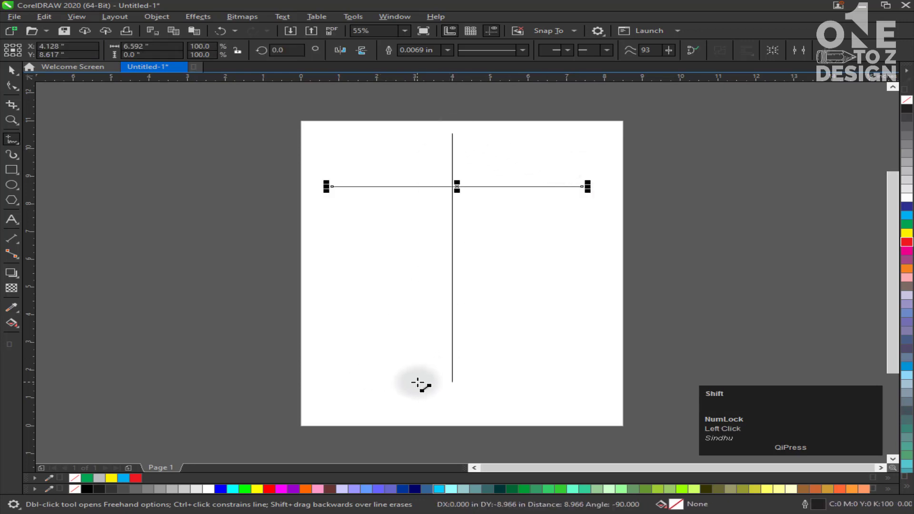
click(452, 381)
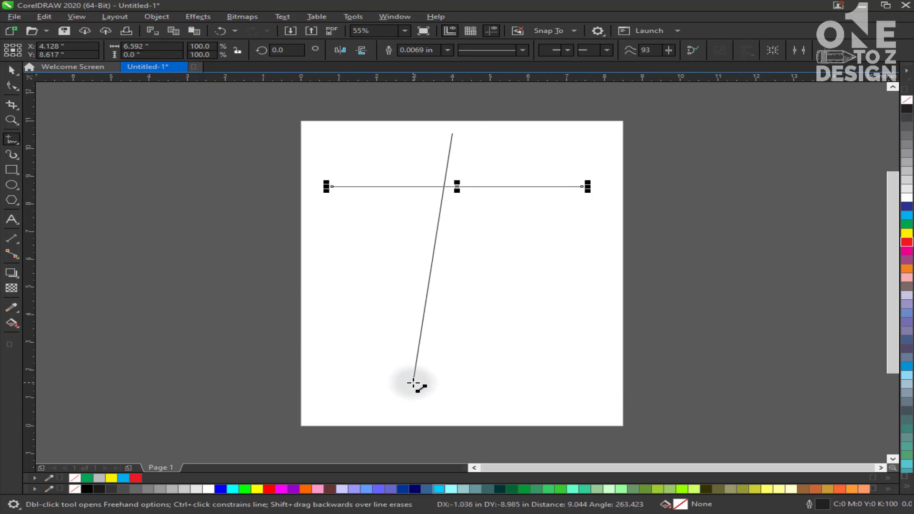
key(shift)
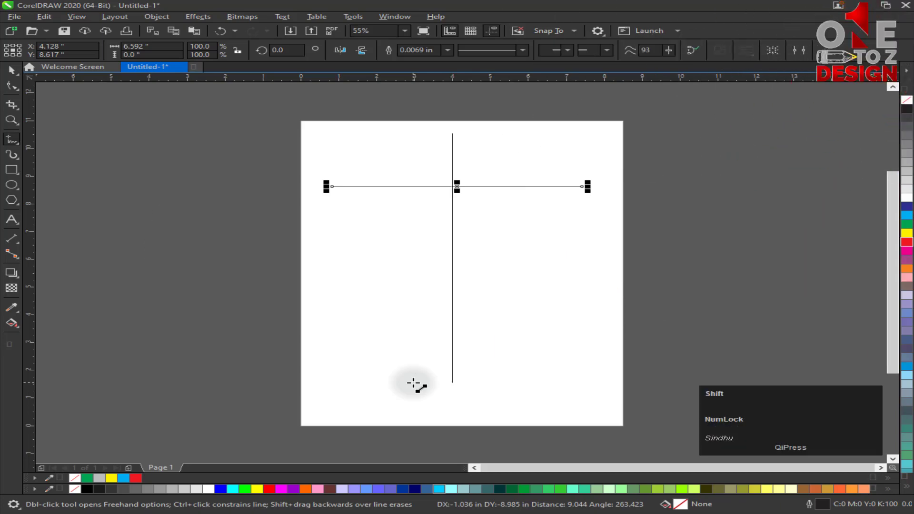
shift+click(418, 383)
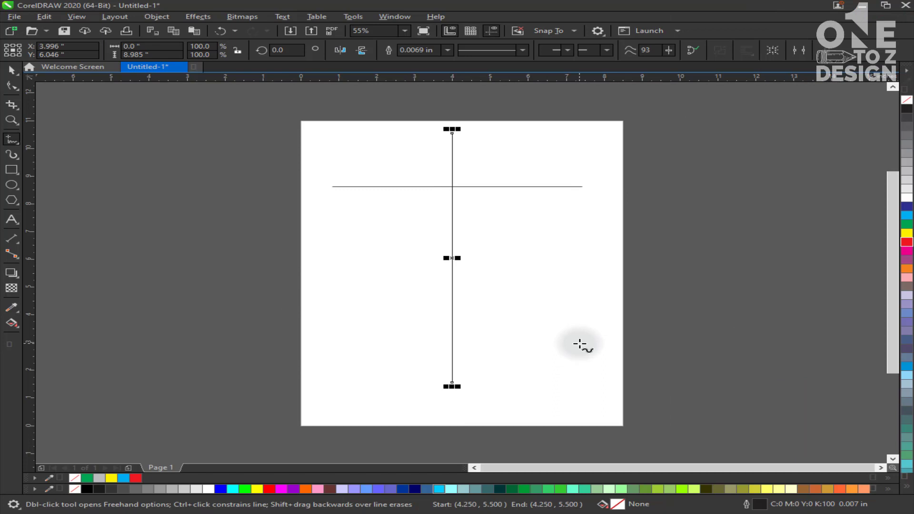
Select and delete the vertical line and the horizontal line.
click(13, 71)
click(445, 228)
click(452, 245)
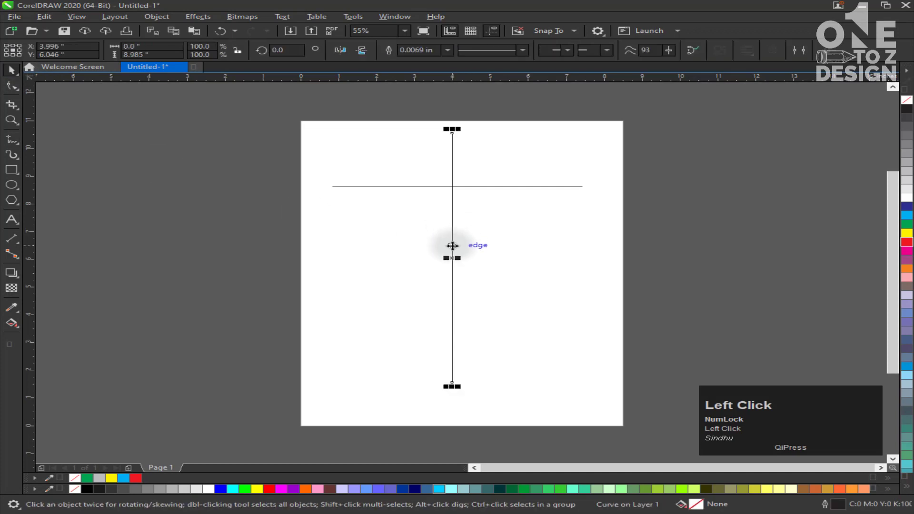
key(Delete)
click(481, 186)
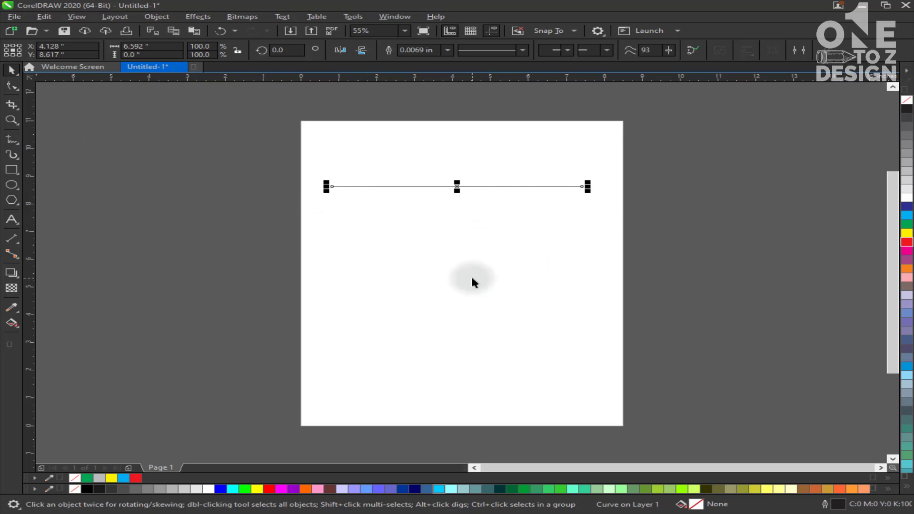
click(448, 239)
click(383, 186)
key(Delete)
Draw a perfectly horizontal Freehand line about 7.65 in long across the upper part of the page.
click(12, 139)
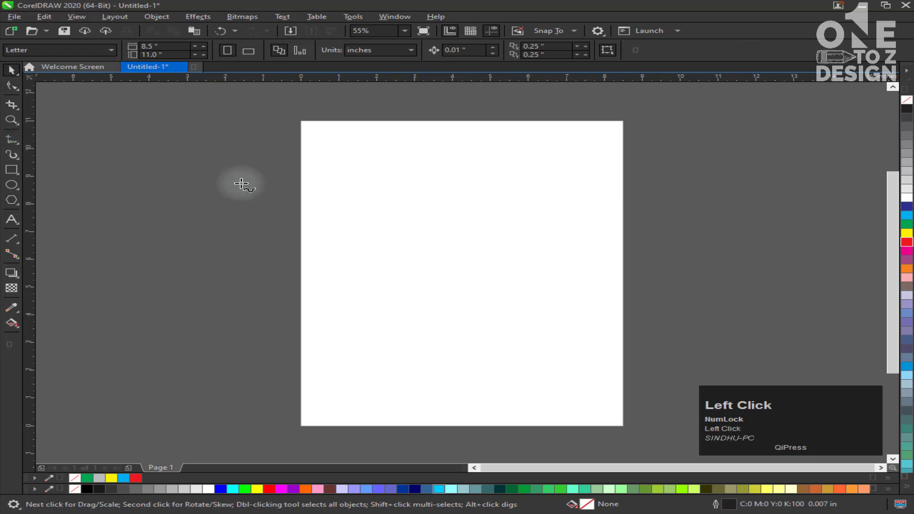
click(320, 182)
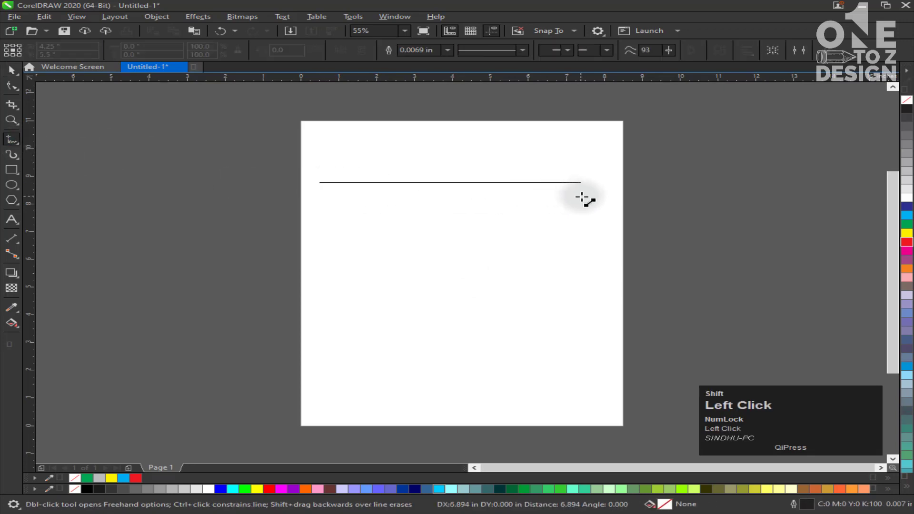
click(610, 195)
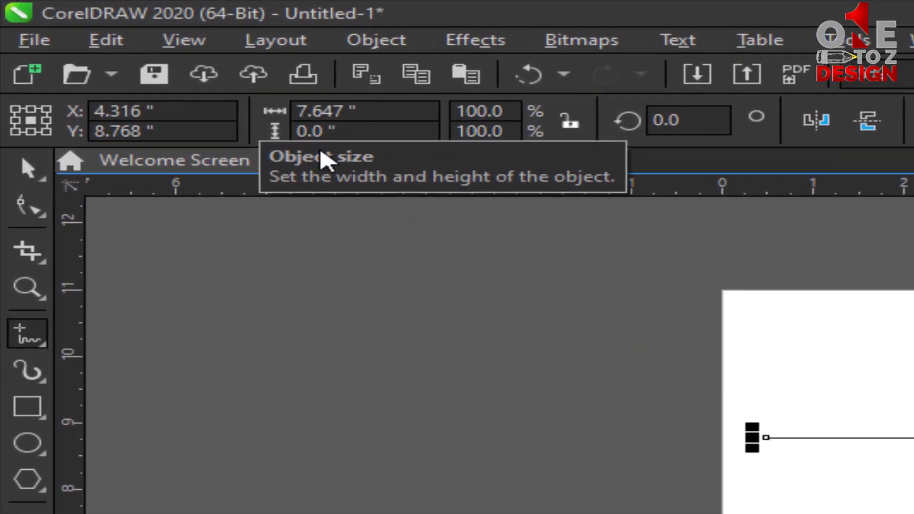
Set the horizontal line's width to 3 in.
click(273, 89)
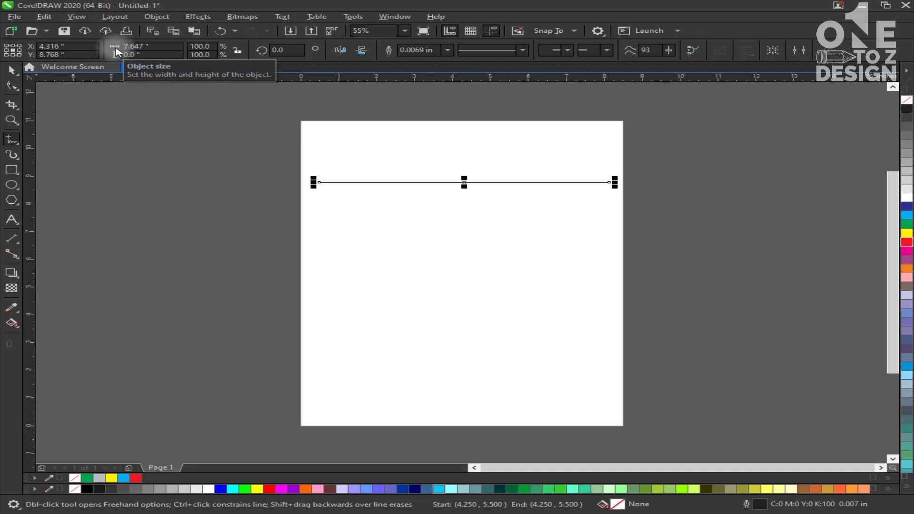
click(138, 46)
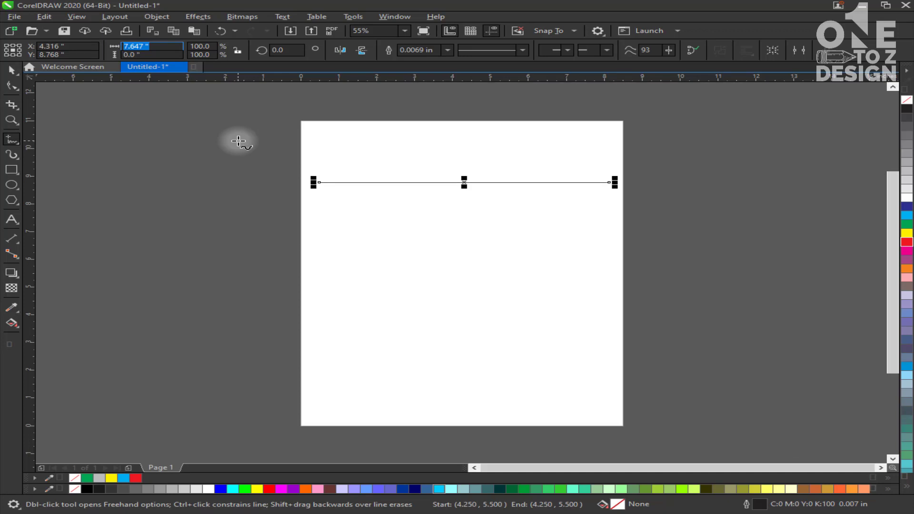
key(Return)
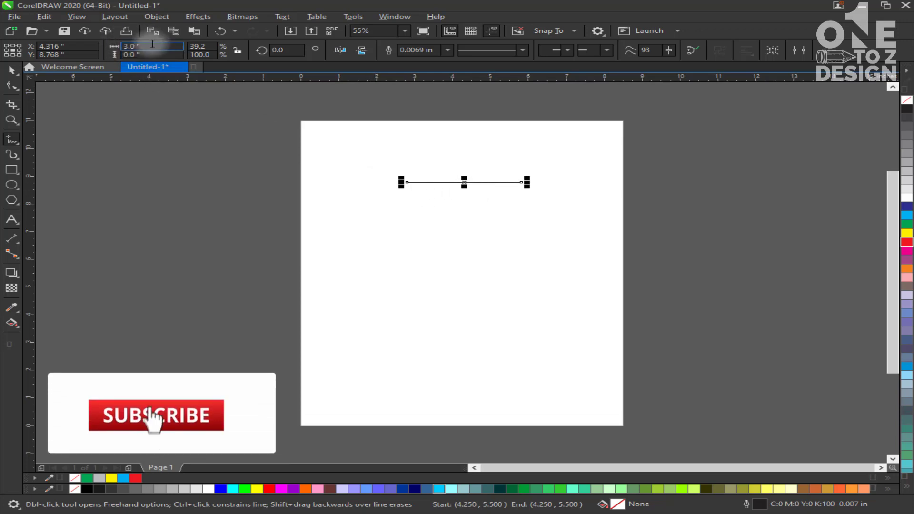
Set the horizontal line's width to 8 in and delete the line.
click(138, 46)
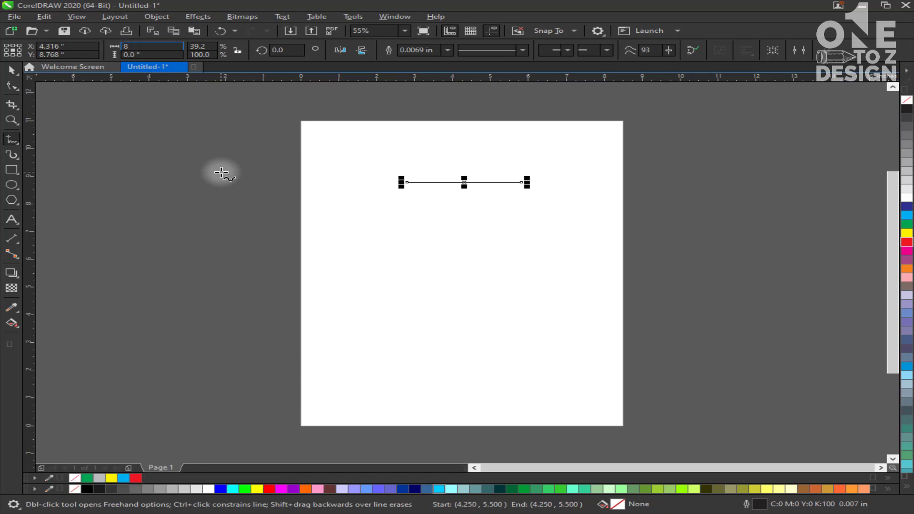
key(Return)
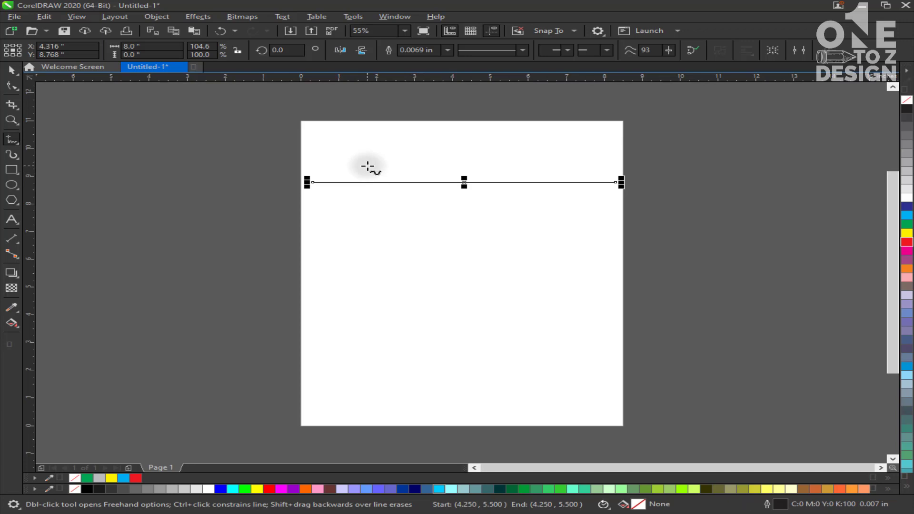
key(Delete)
Draw a perfectly vertical Freehand line in the page's upper-left area and set its height to 7 in.
click(397, 151)
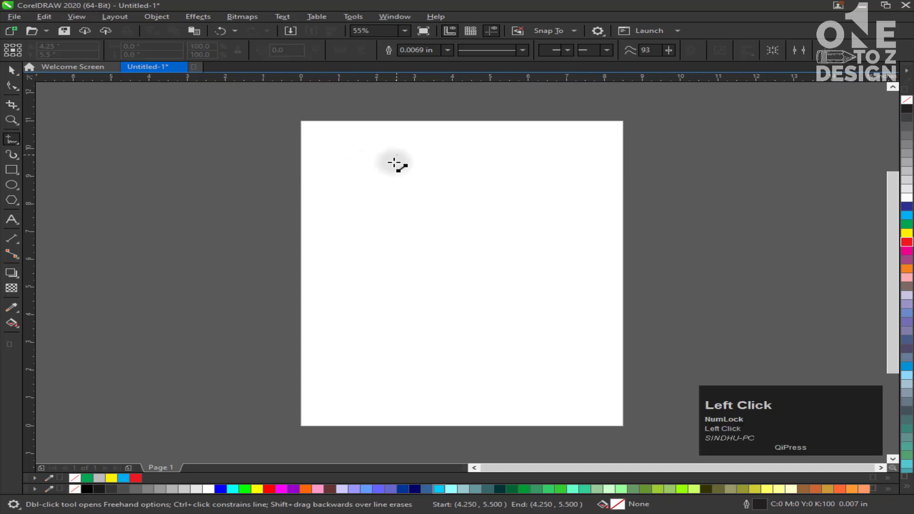
shift+click(397, 278)
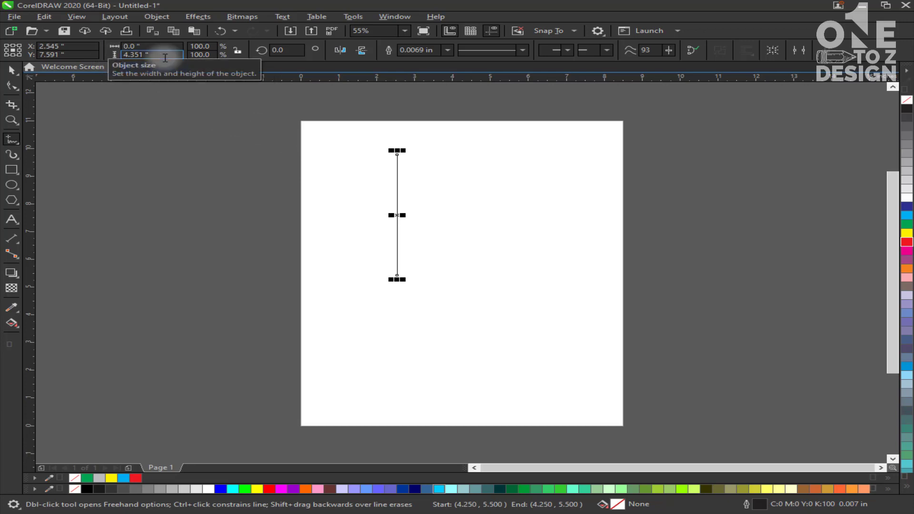
click(128, 54)
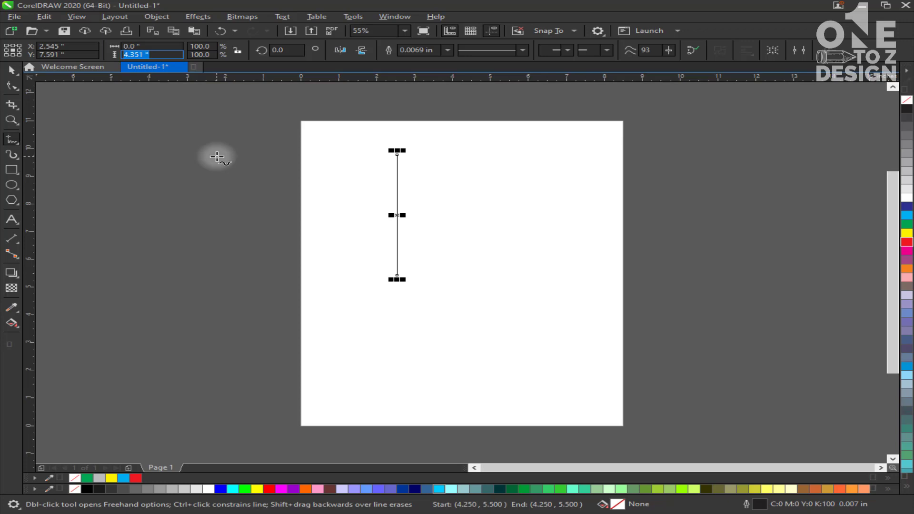
text(7)
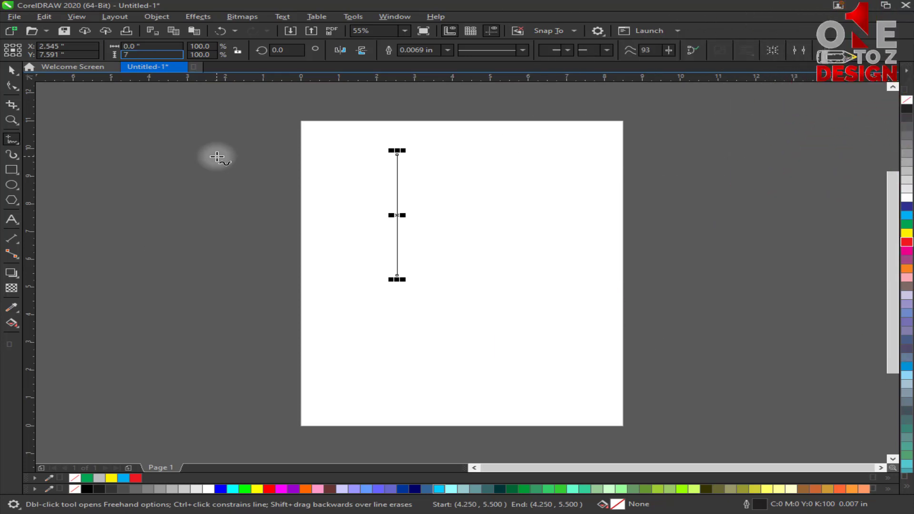
key(Return)
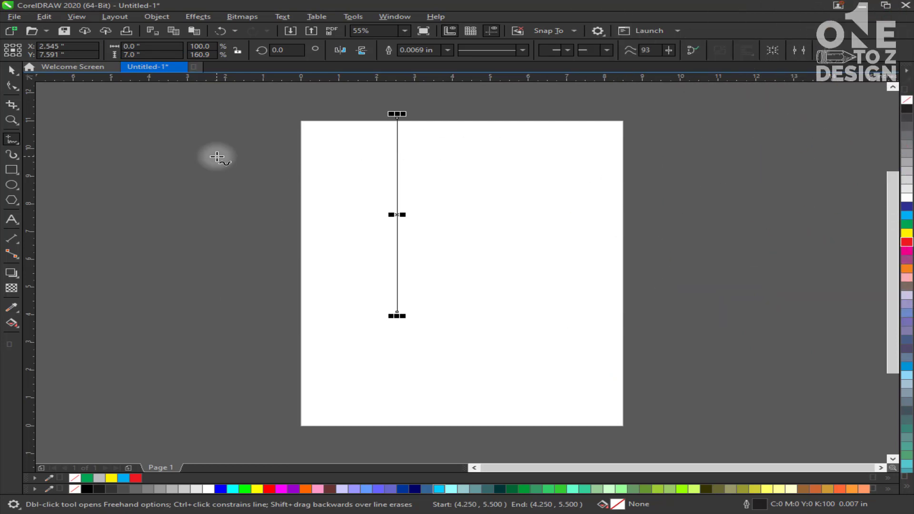
click(9, 71)
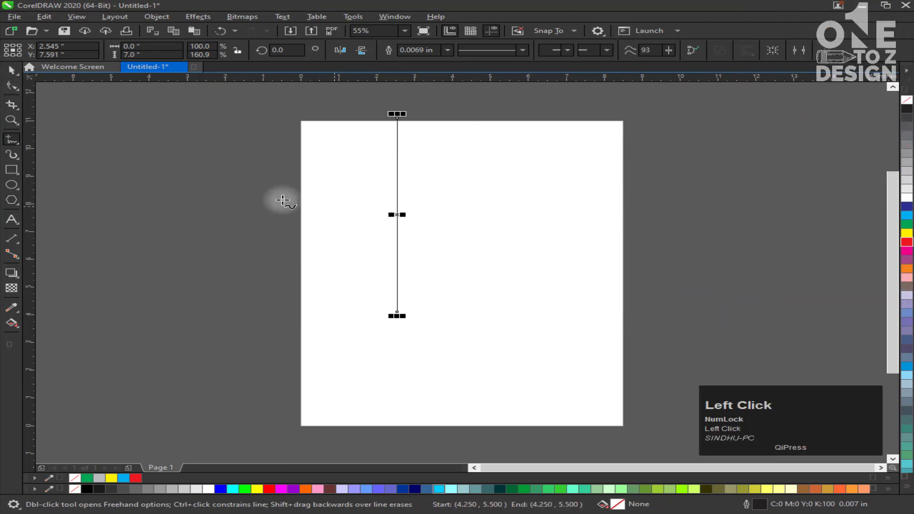
Move the vertical line toward the middle of the page and delete it.
click(11, 70)
mouse_move(396, 215)
mouse_down()
mouse_move(421, 266)
mouse_move(442, 253)
mouse_up()
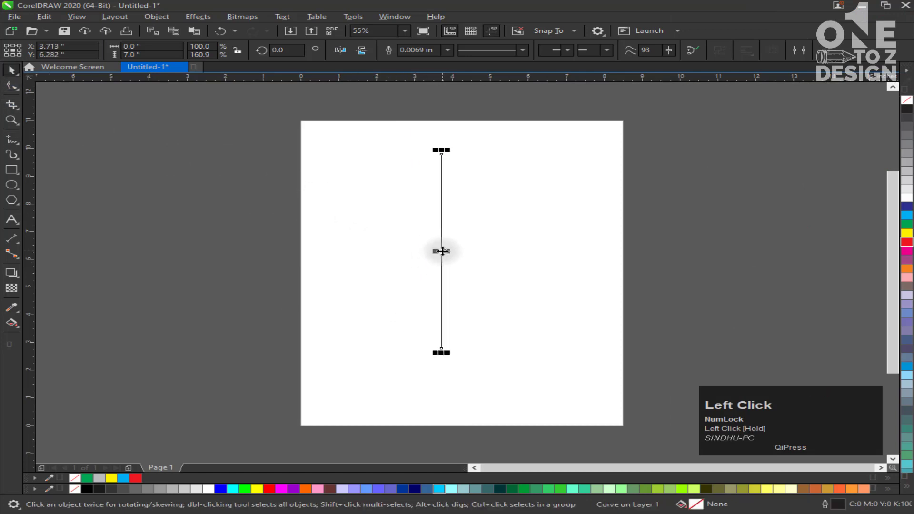
click(463, 249)
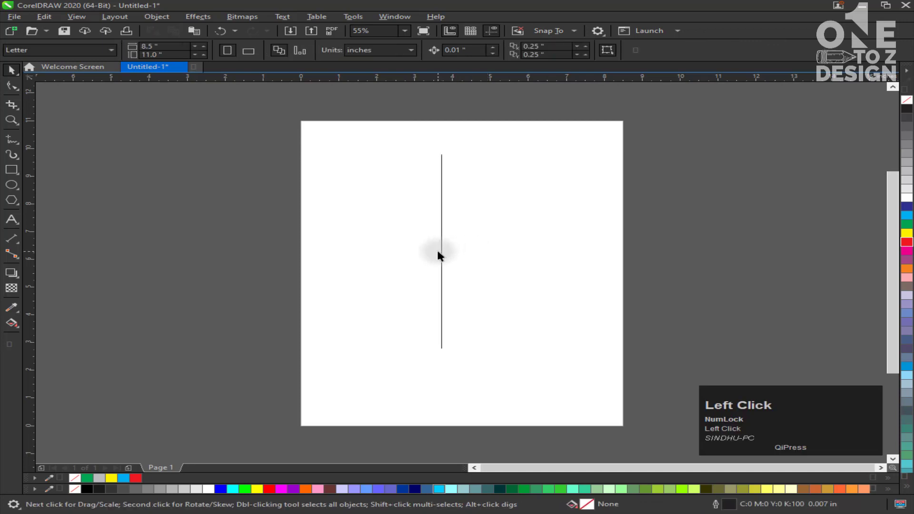
click(440, 253)
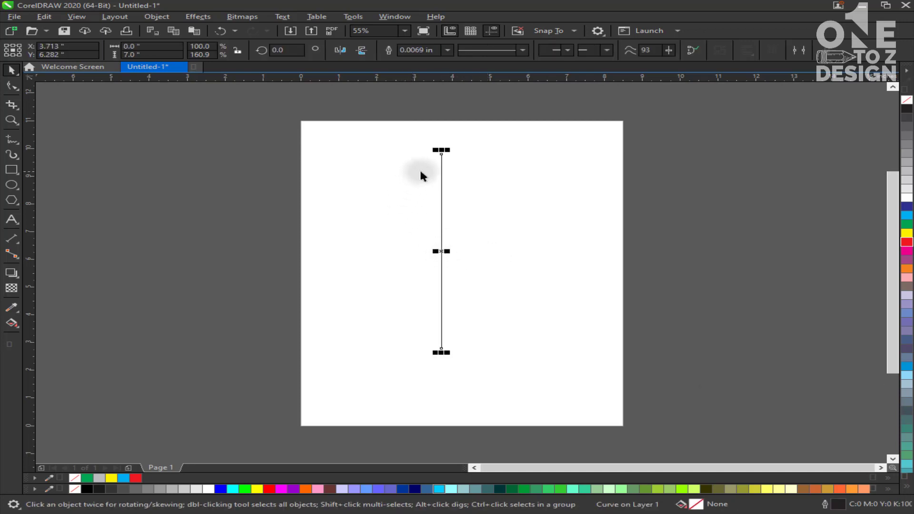
key(Delete)
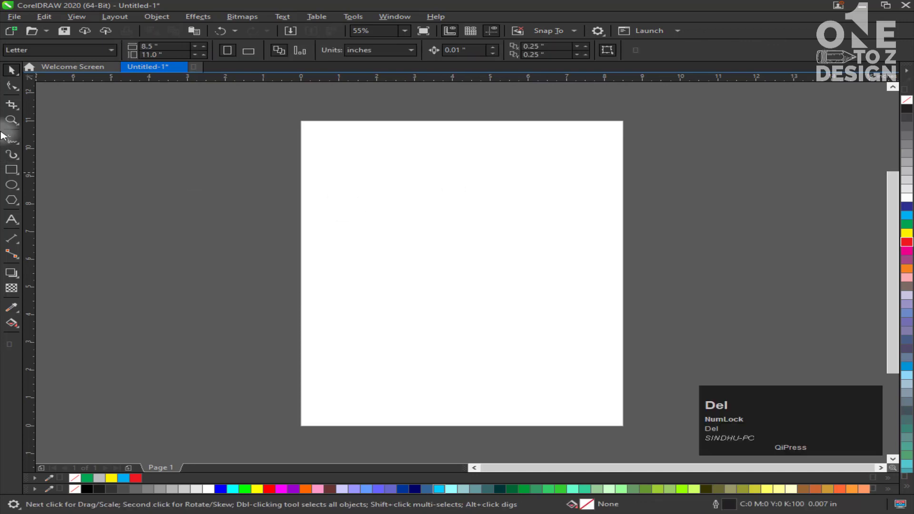
Draw a perfectly vertical Freehand line about 6.35 in long near the middle of the page.
click(12, 139)
click(436, 162)
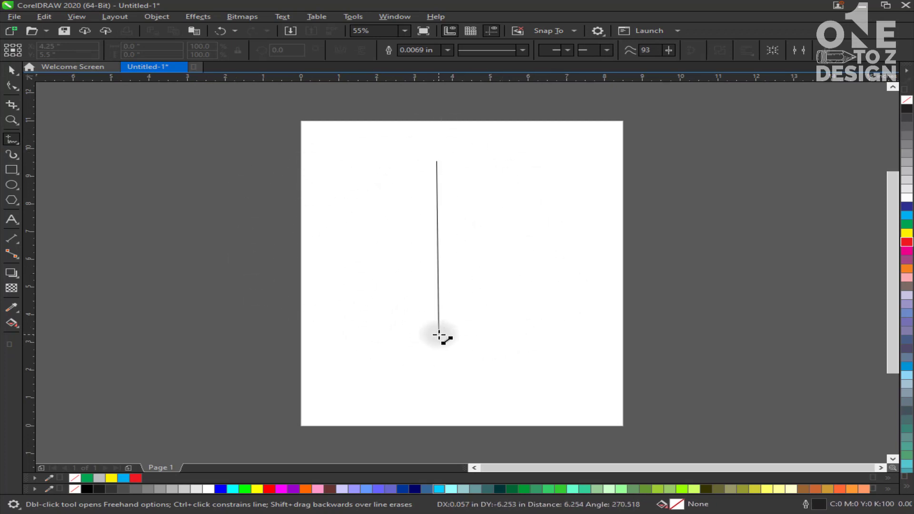
key(ctrl)
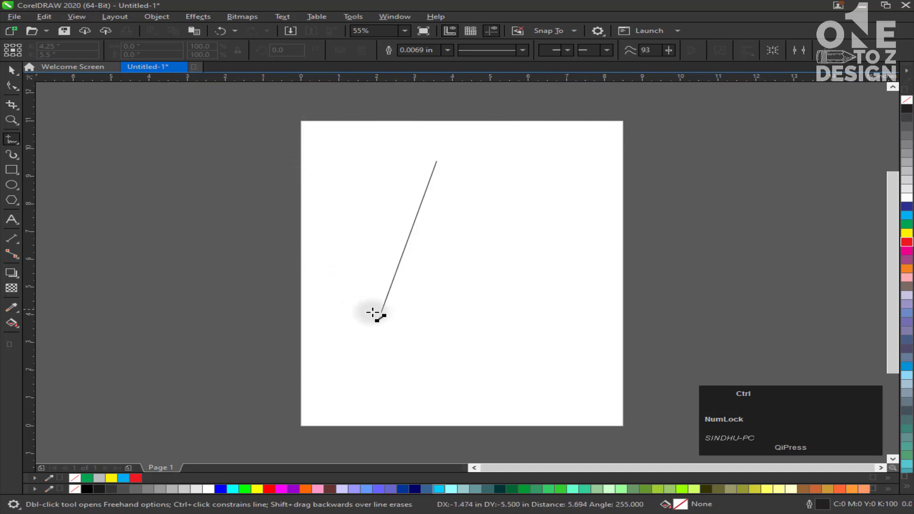
click(437, 337)
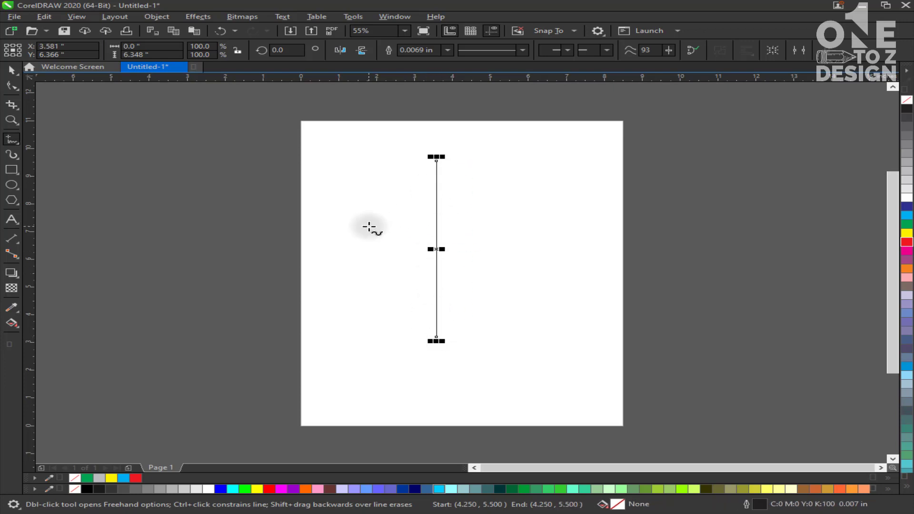
Set the vertical line's angle of rotation to 45° and change it to 85°.
click(11, 70)
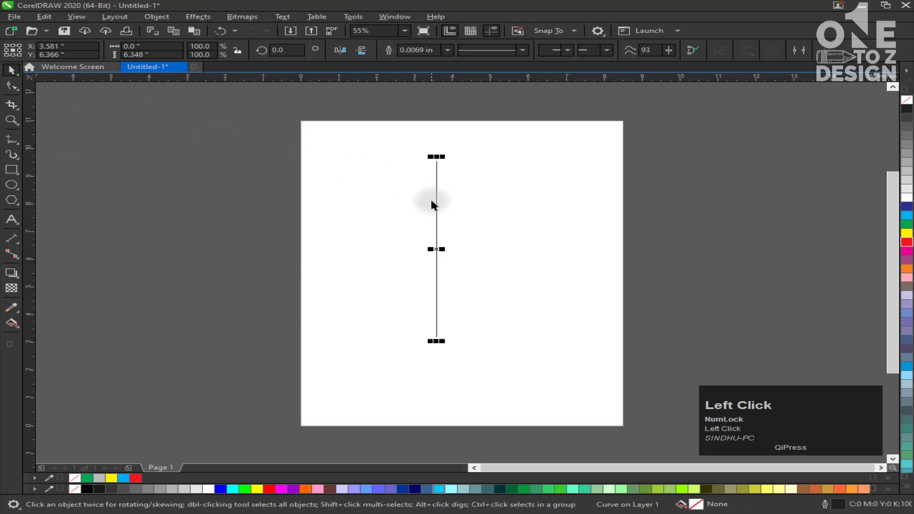
click(438, 252)
click(437, 253)
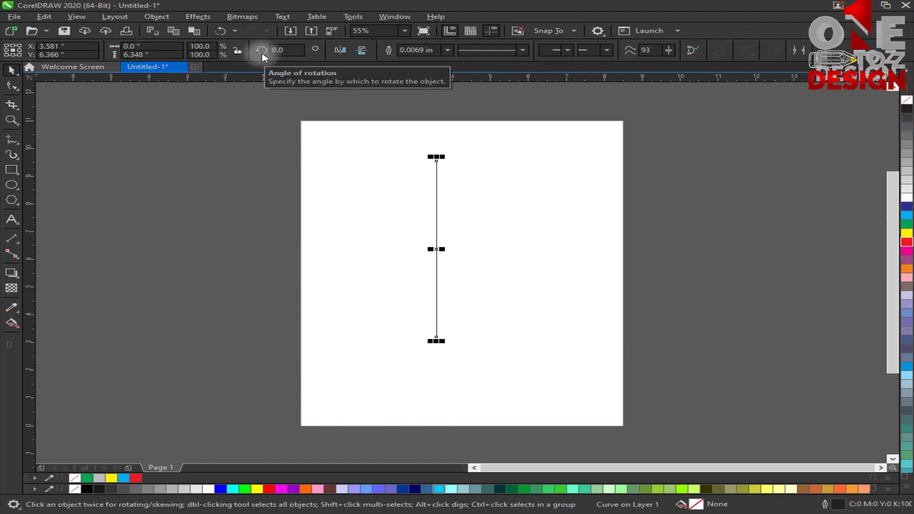
click(284, 51)
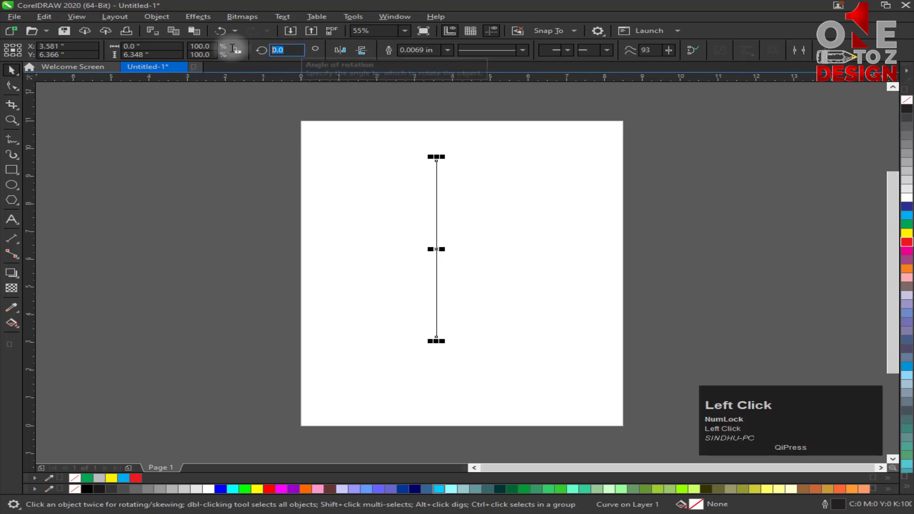
text(45)
key(Return)
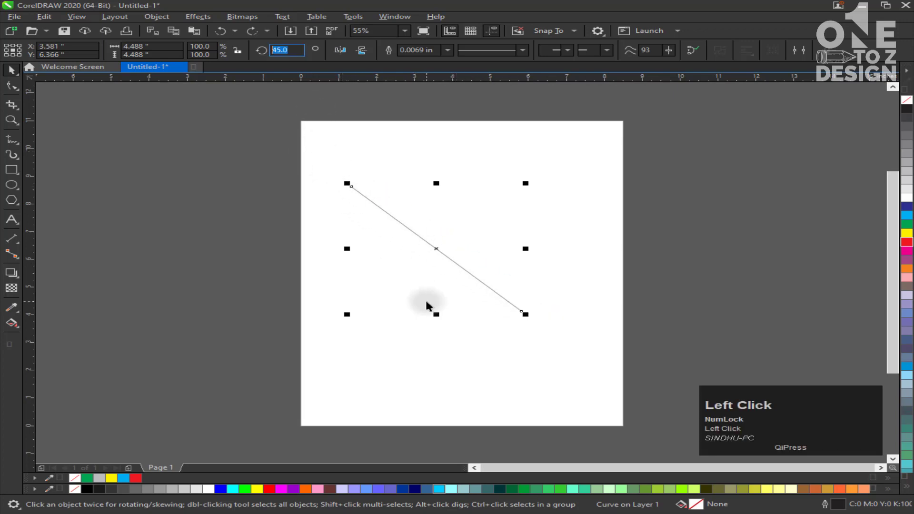
text(5)
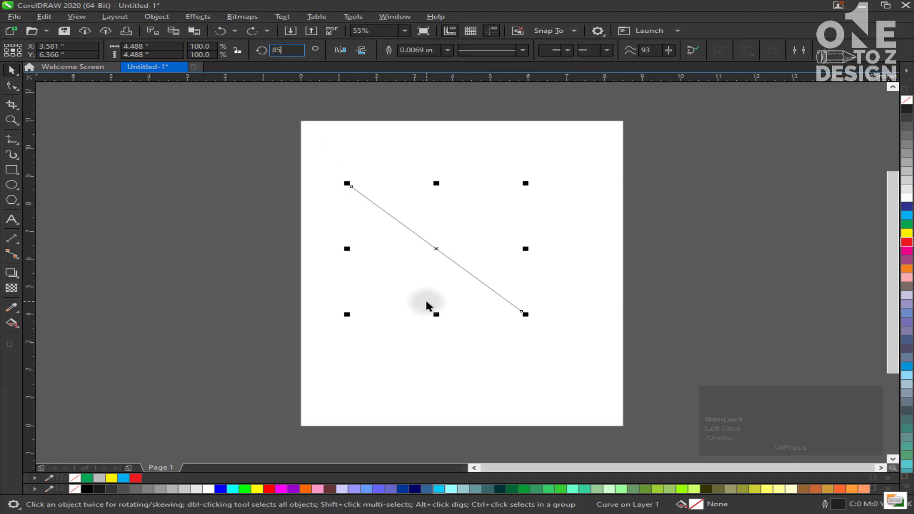
key(Return)
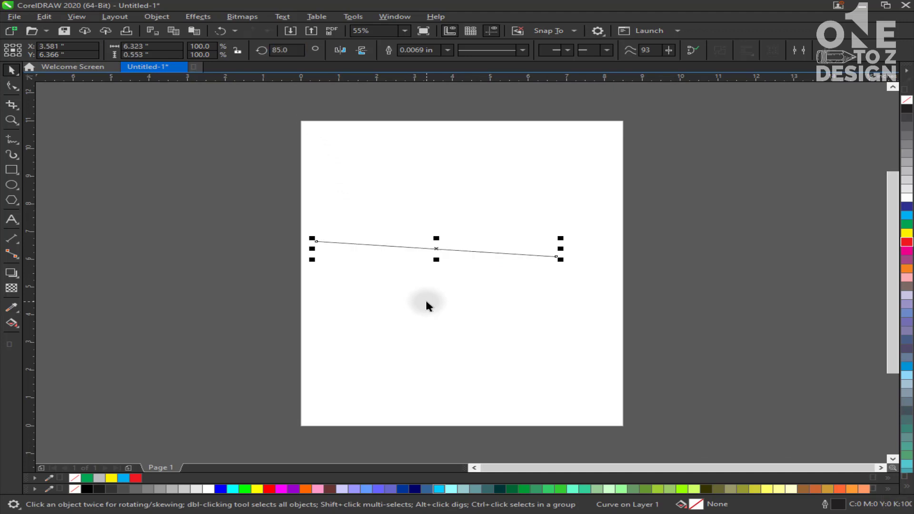
Set the line's angle of rotation to 150° and delete the line.
click(286, 49)
text(150)
key(Return)
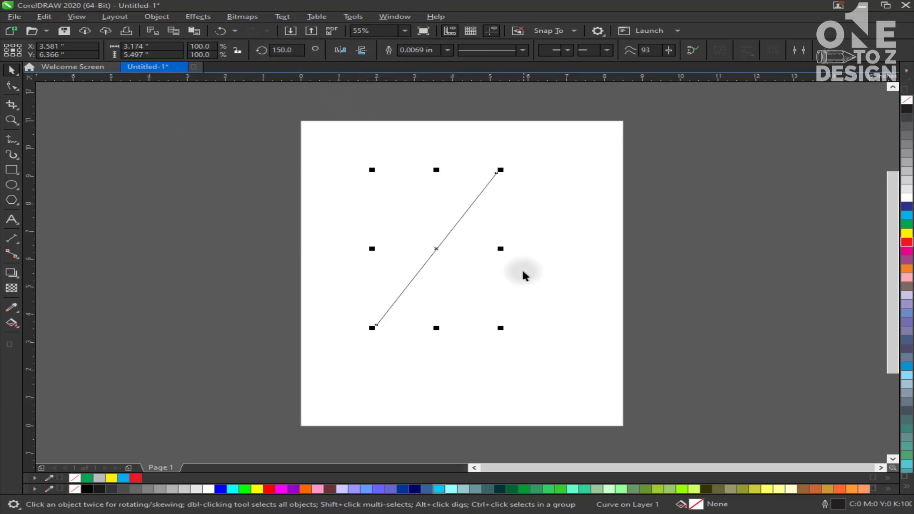
key(Delete)
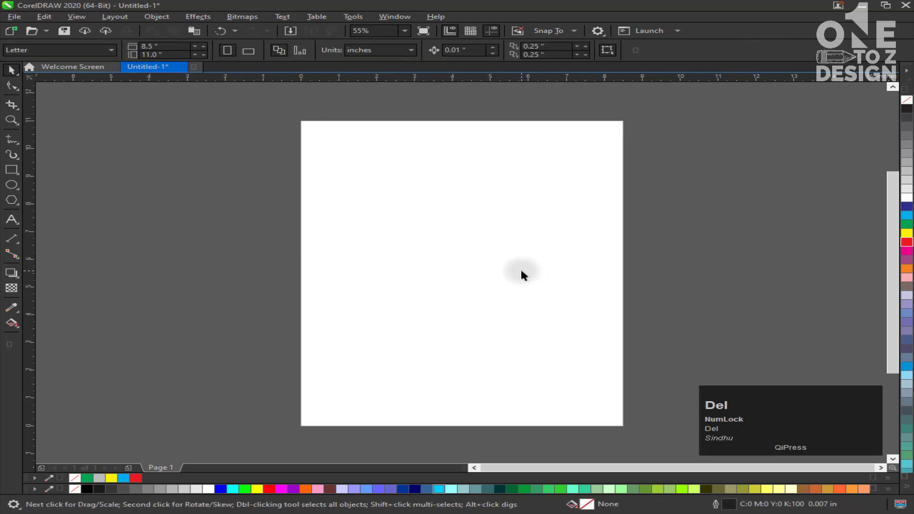
Draw a perfectly horizontal Freehand line about 5.69 in long across the upper part of the page.
click(24, 138)
click(344, 199)
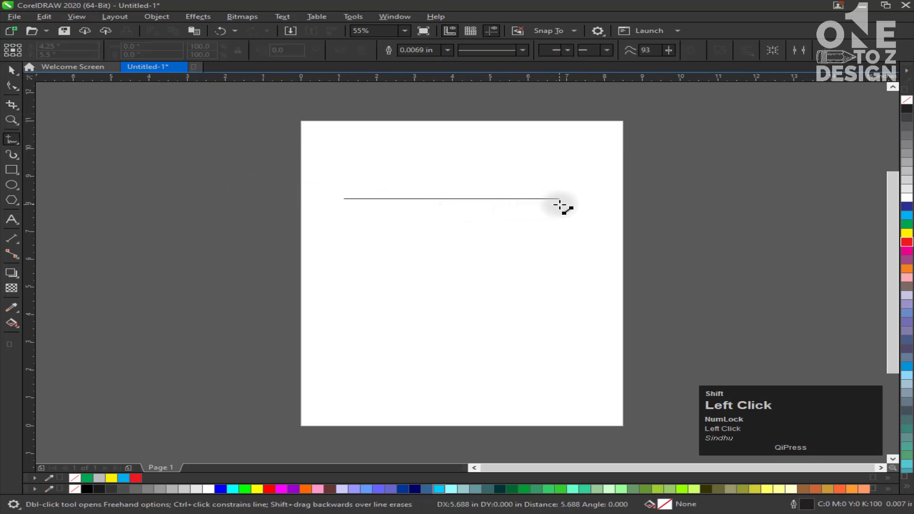
shift+click(560, 205)
Set the horizontal line's outline width to 0.028 in.
click(13, 70)
click(423, 202)
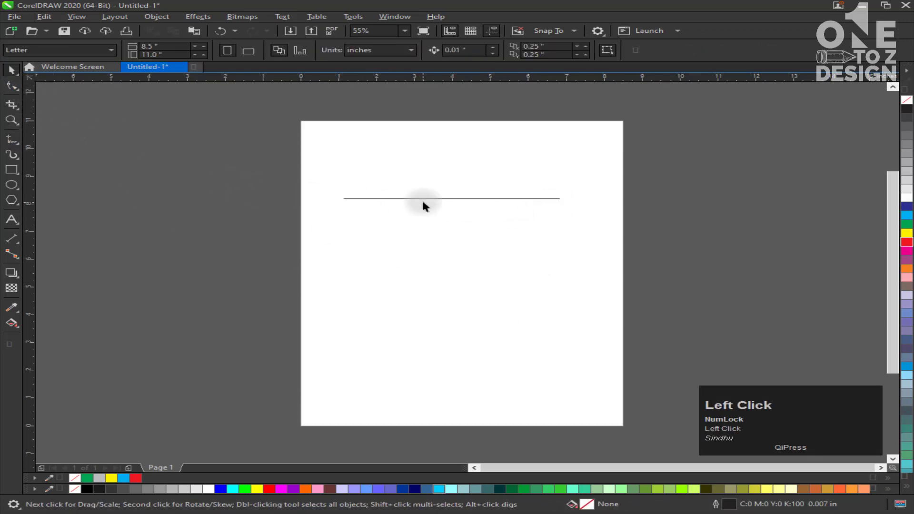
click(423, 200)
key(F2)
drag(303, 179, 641, 241)
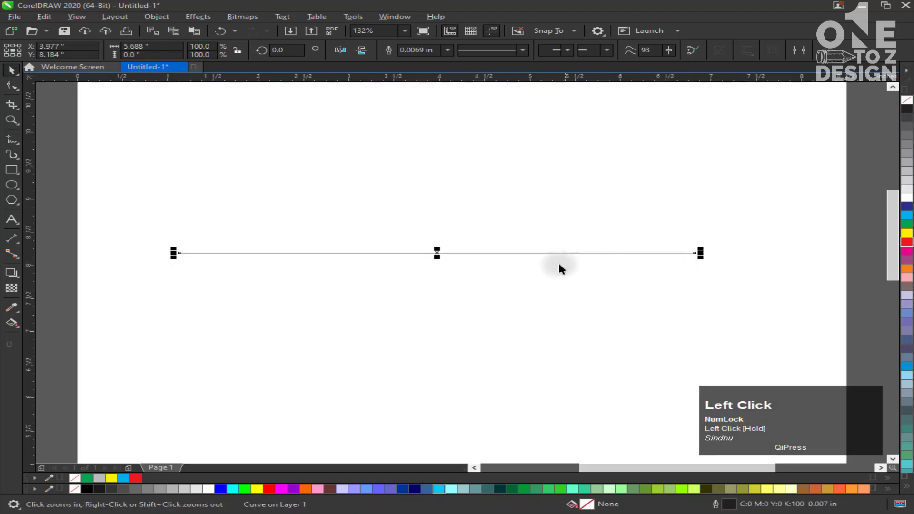
click(486, 264)
click(456, 252)
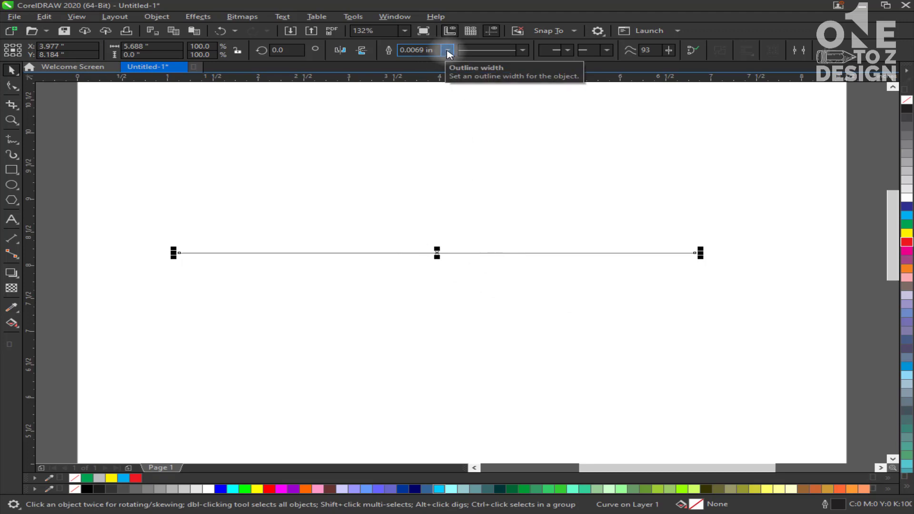
click(448, 51)
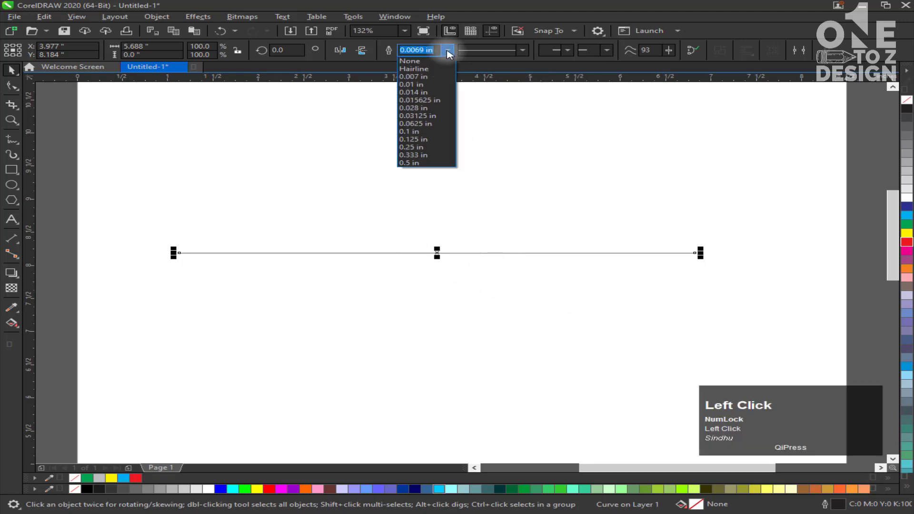
click(421, 108)
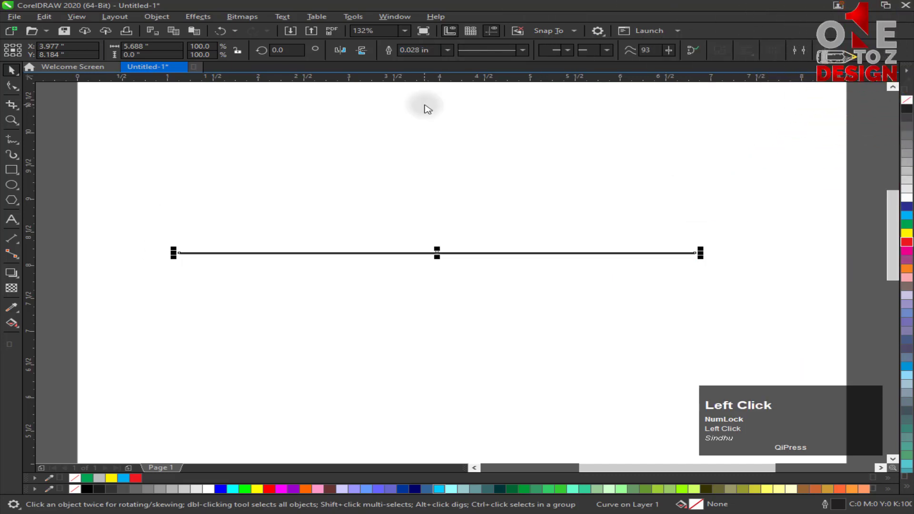
Increase the line's outline width to 0.1 in, and further to 0.25 in.
click(447, 51)
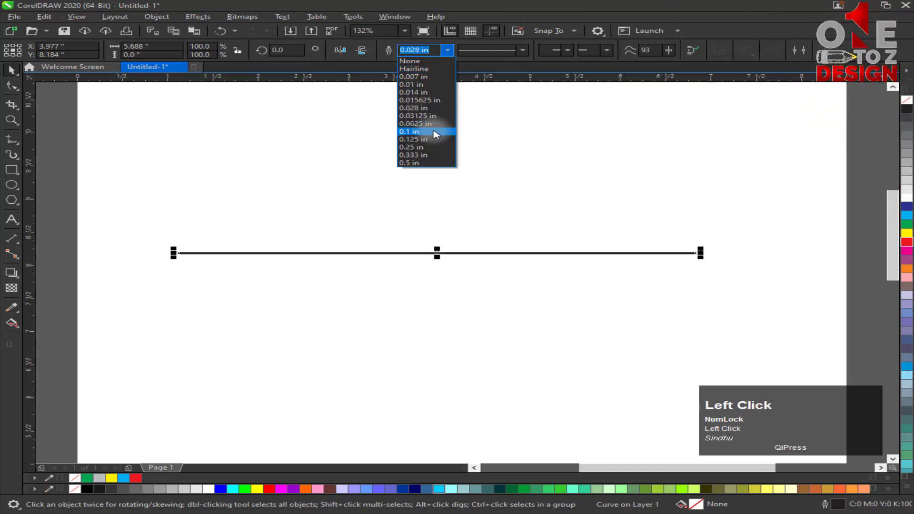
click(435, 134)
click(448, 51)
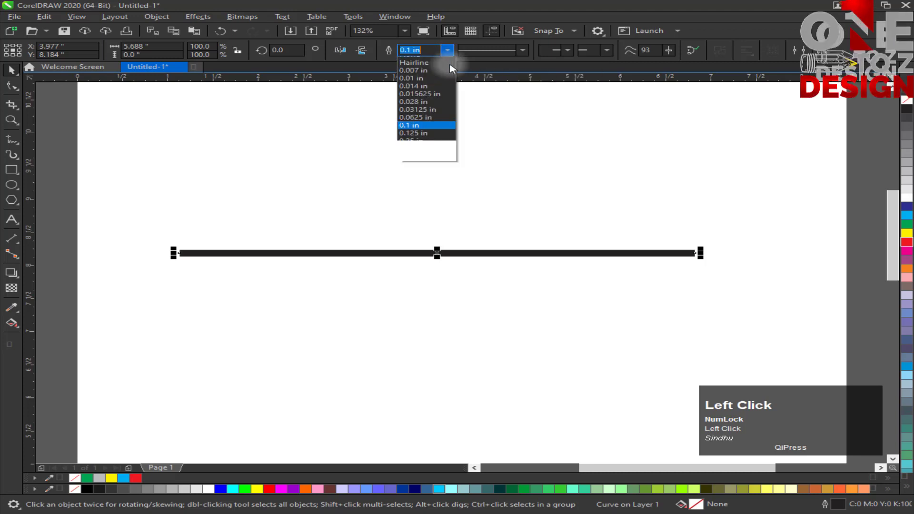
click(430, 150)
click(424, 186)
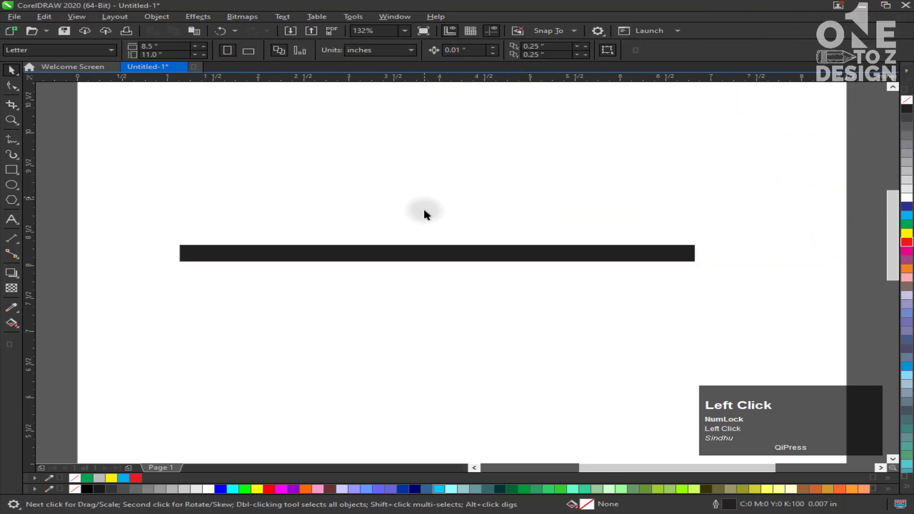
Apply the first dashed line style, with short dashes and equal gaps, to the thick horizontal line.
click(450, 256)
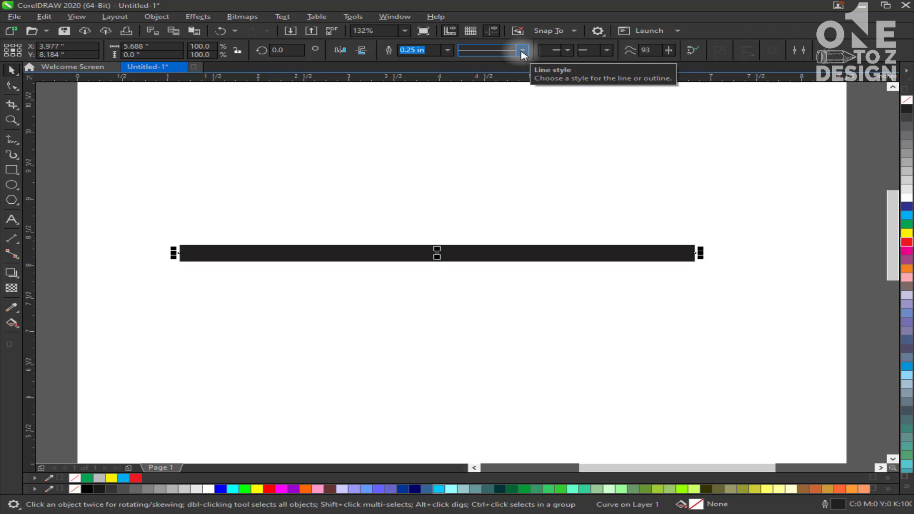
click(523, 51)
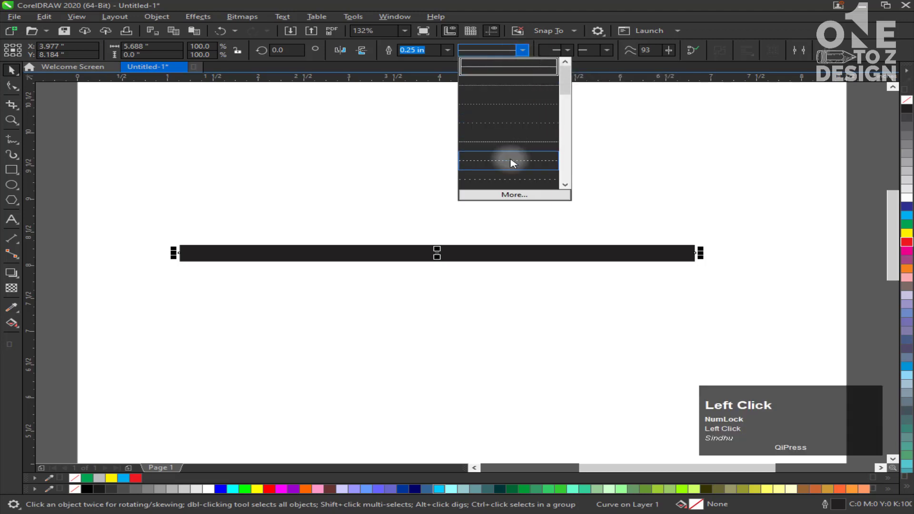
mouse_move(565, 85)
mouse_down()
mouse_move(566, 180)
mouse_move(567, 73)
mouse_up()
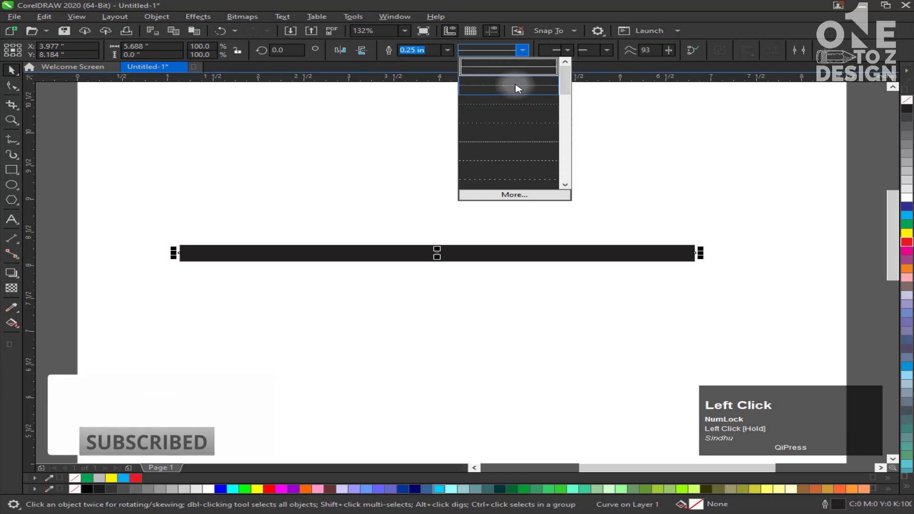
click(518, 88)
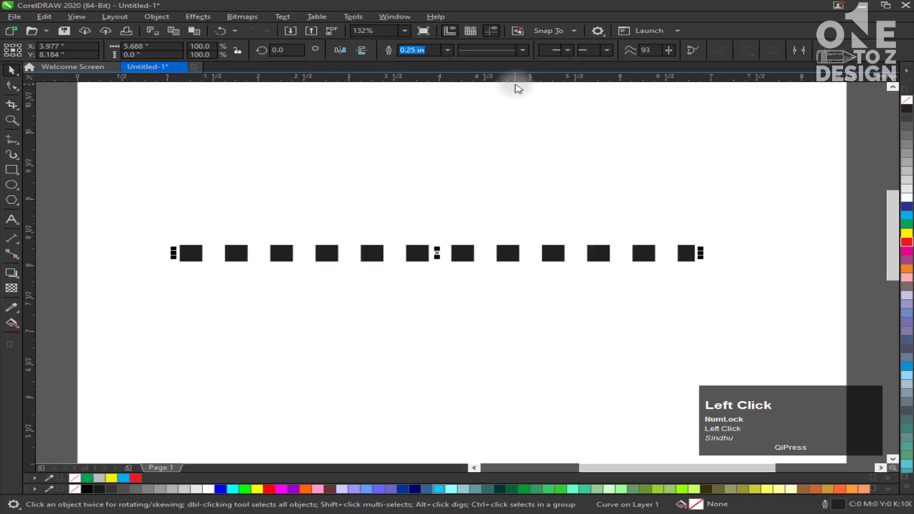
Try the line style with short, widely spaced dashes and the one with longer dashes and short gaps on the line.
click(522, 50)
click(517, 113)
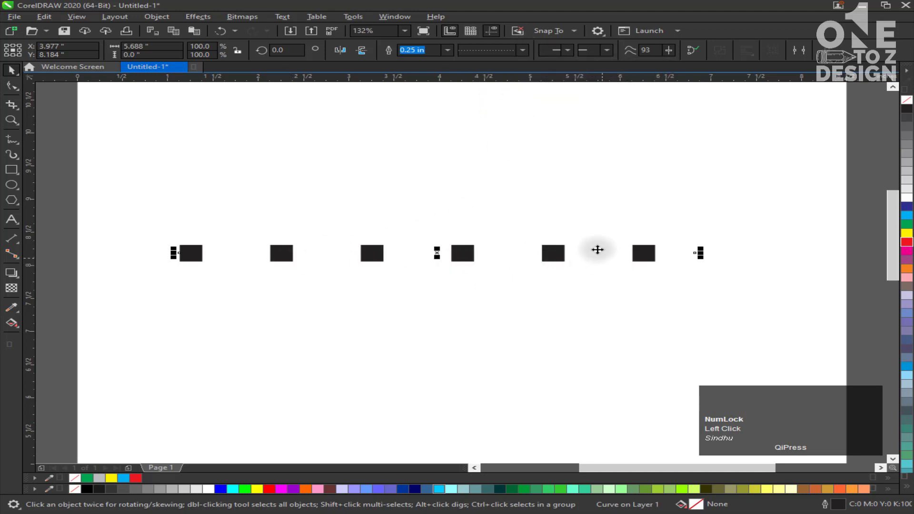
click(522, 51)
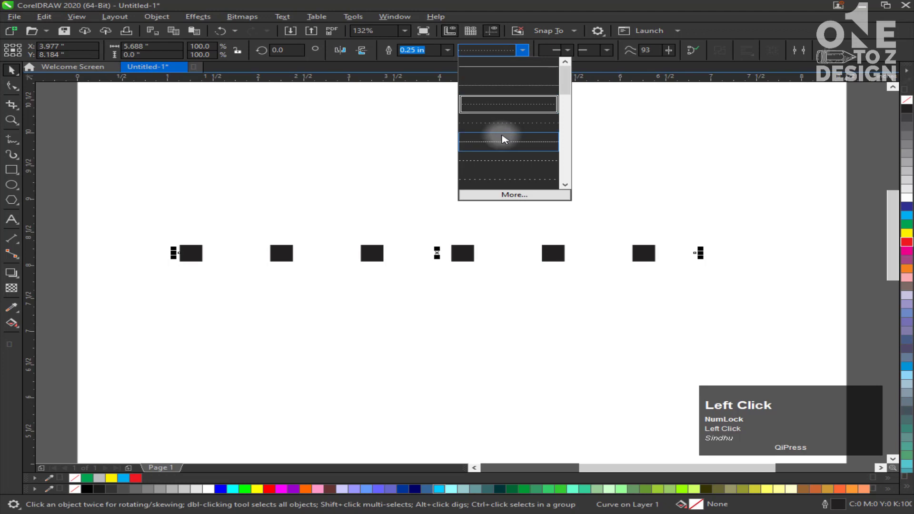
click(504, 139)
Apply a dash-dot line style to the horizontal line and set its outline width to 0.028 in.
click(522, 50)
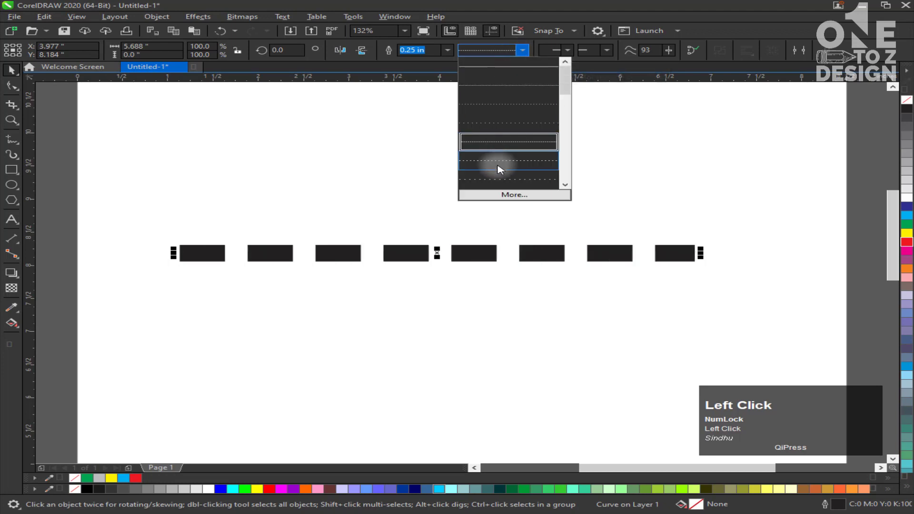
drag(566, 114, 566, 138)
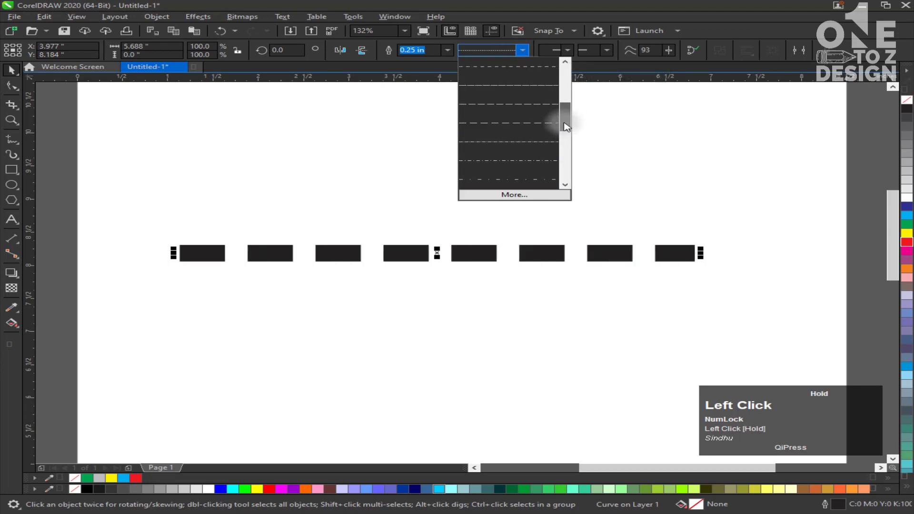
click(518, 161)
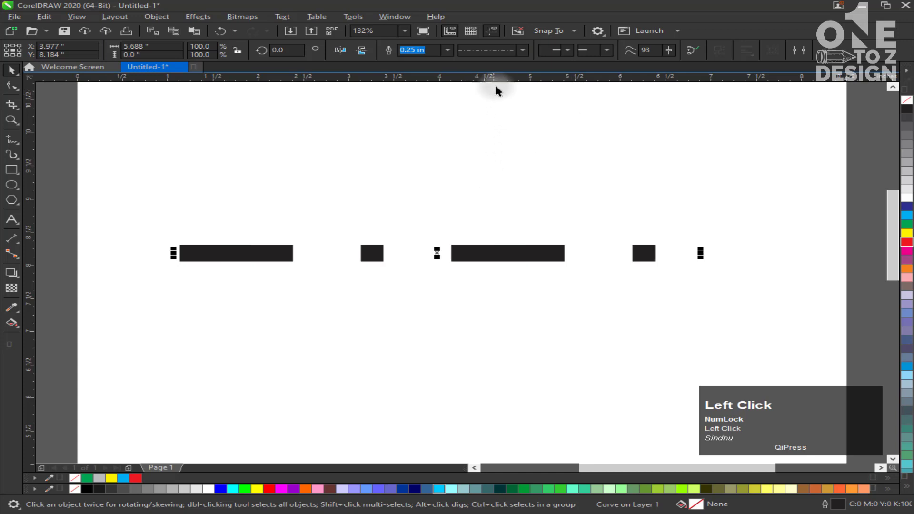
click(447, 50)
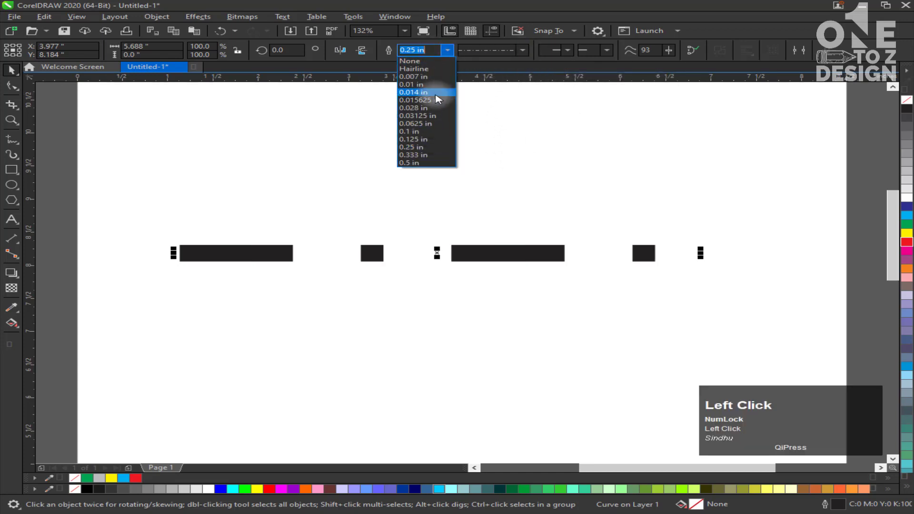
click(432, 108)
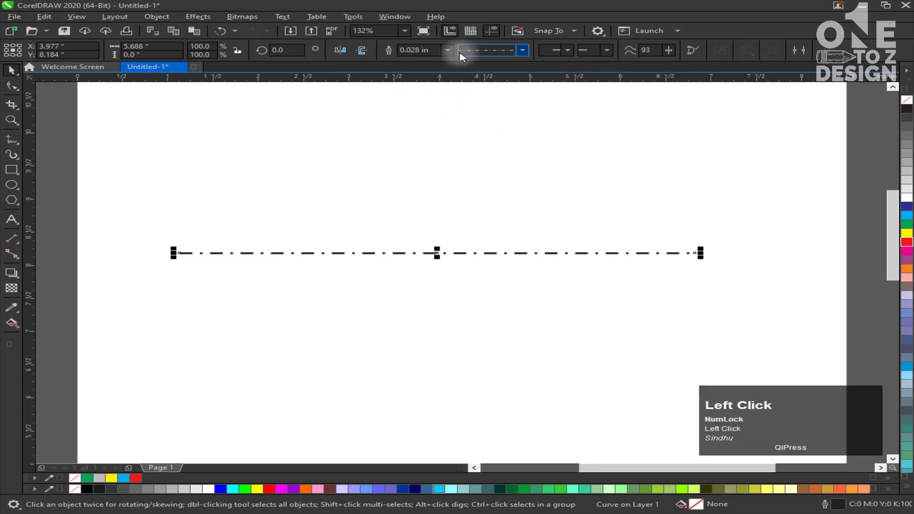
Set the dash-dot line's outline width to 0.015625 in, and increase it to 0.0625 in.
click(448, 50)
click(428, 101)
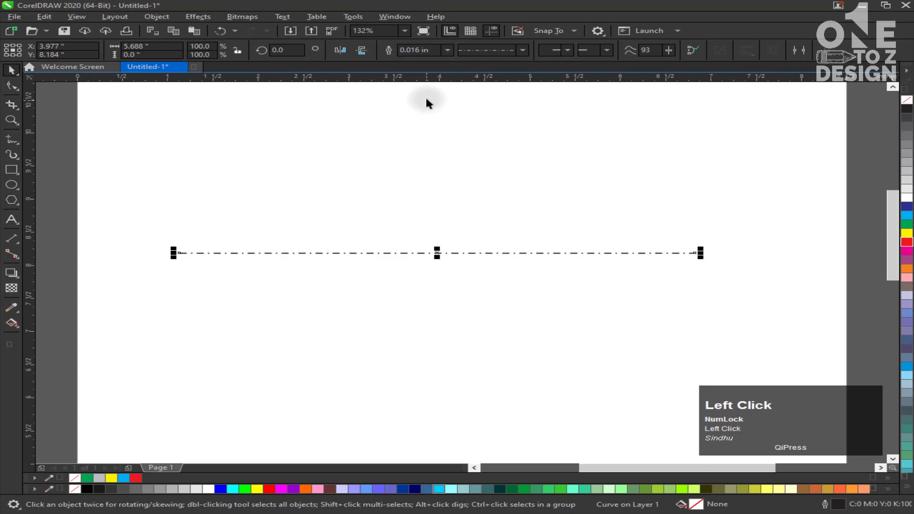
click(447, 50)
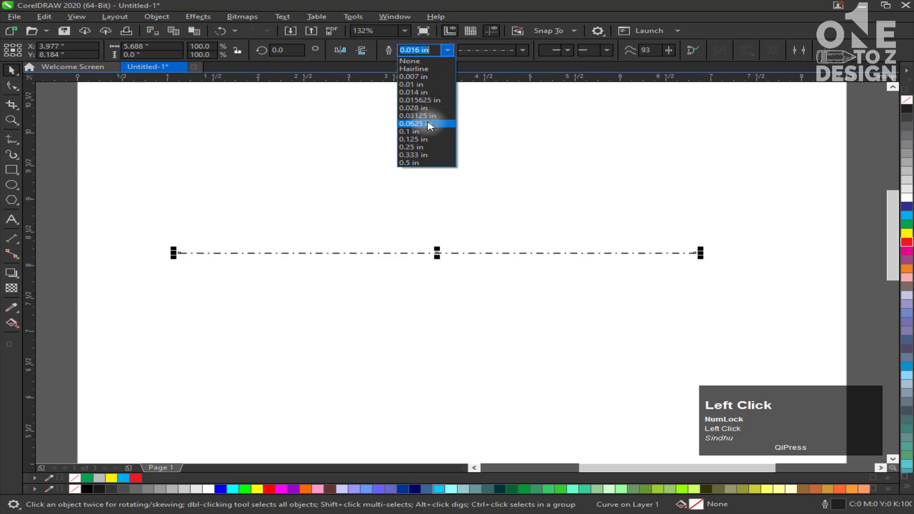
click(430, 123)
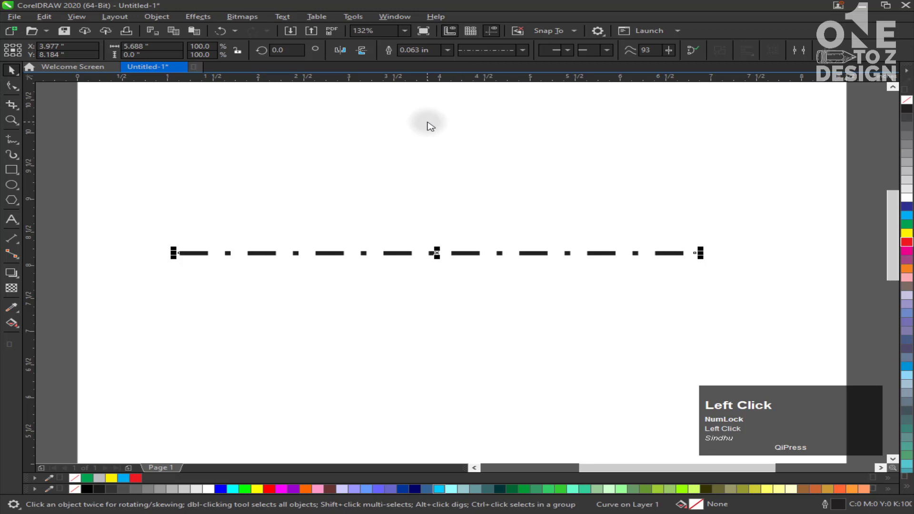
Try a mixed long-dash style with occasional dots, and a dash-dot-dot style on the horizontal line.
click(521, 56)
drag(565, 125, 569, 165)
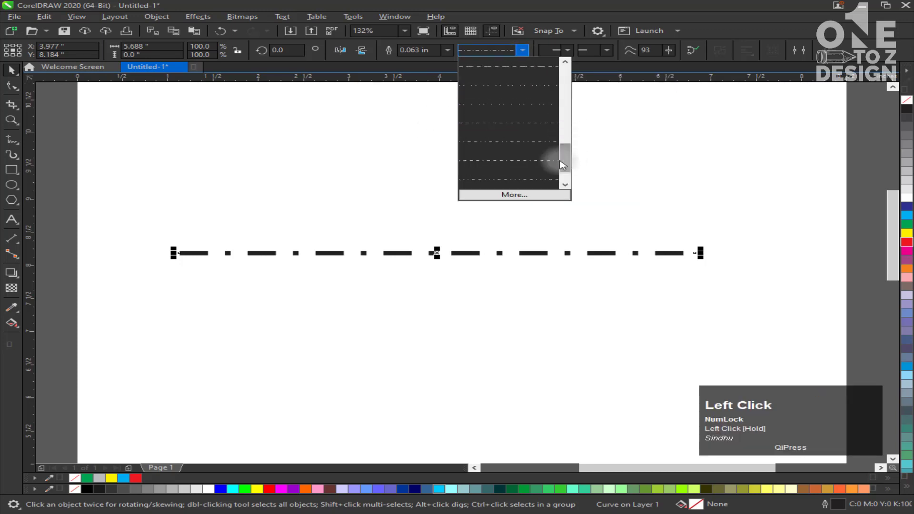
click(532, 153)
click(521, 49)
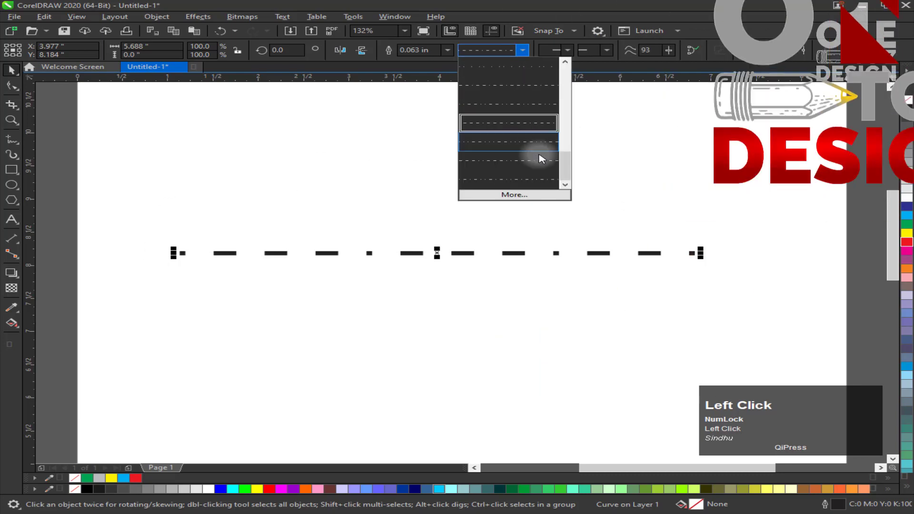
drag(564, 167, 527, 108)
click(525, 108)
click(551, 184)
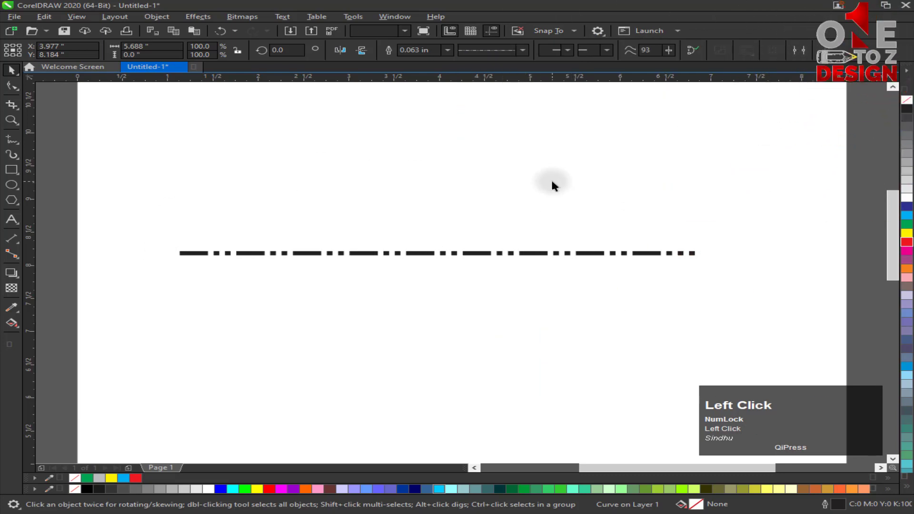
Select the horizontal line and restore its solid line style.
click(477, 253)
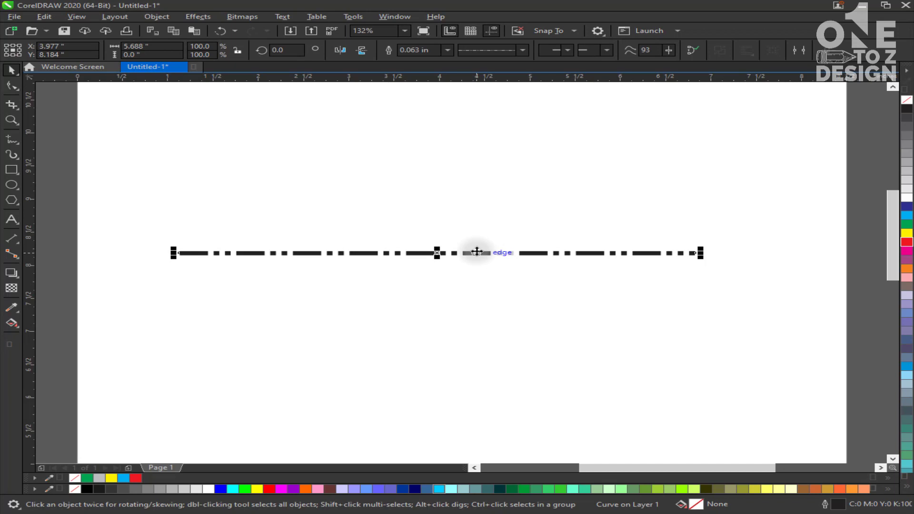
click(522, 50)
drag(564, 133, 563, 57)
click(526, 67)
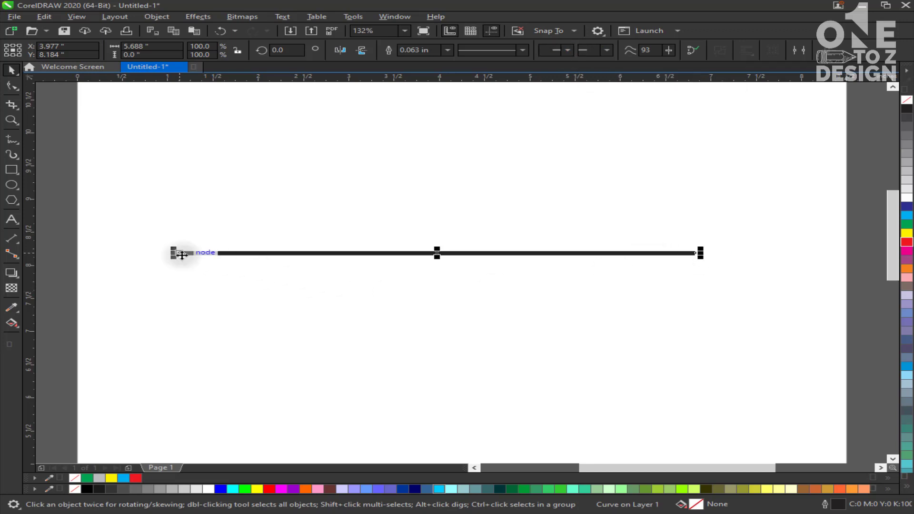
Try Arrowhead 4 and a downward-curving arrowhead at the start of the horizontal line.
click(567, 50)
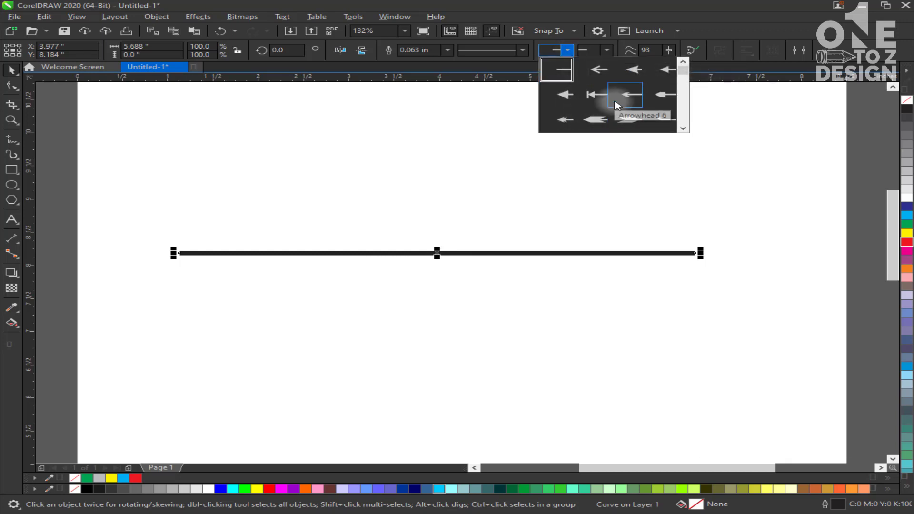
click(564, 95)
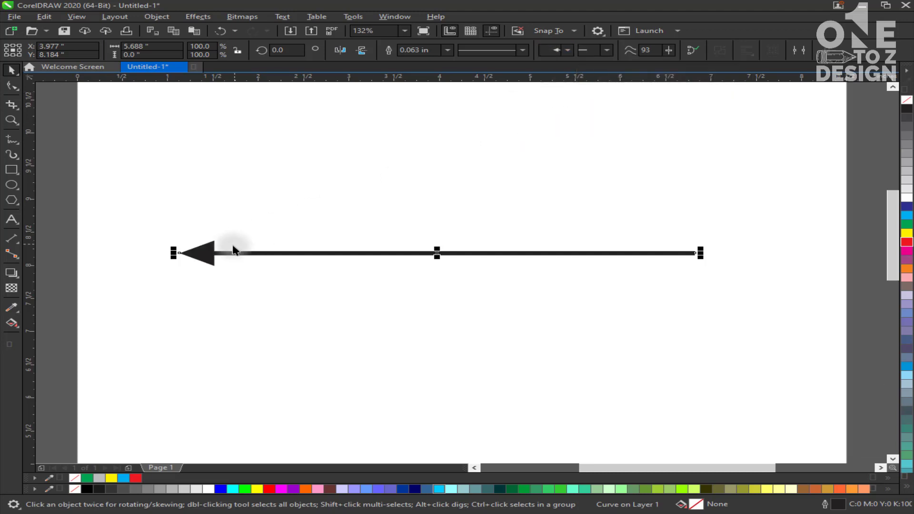
click(573, 53)
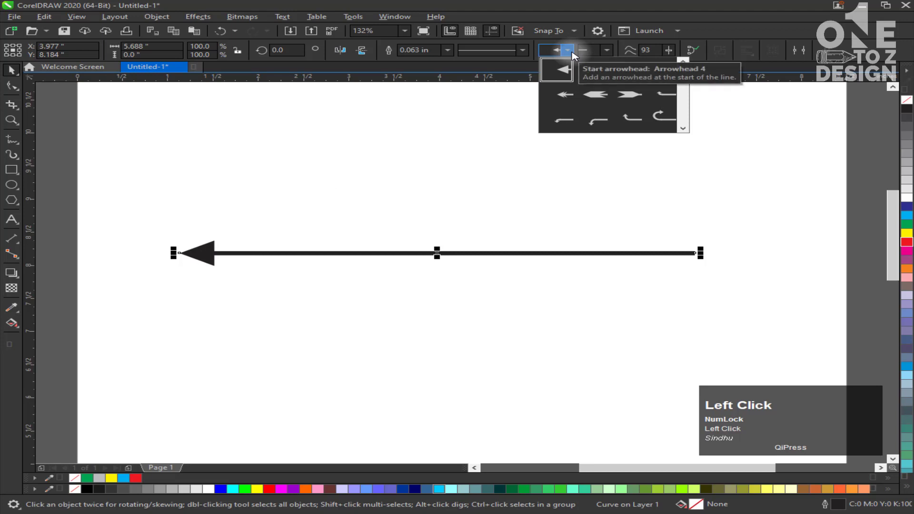
click(597, 120)
Apply the airplane-shaped arrowhead to the start of the horizontal line.
click(574, 52)
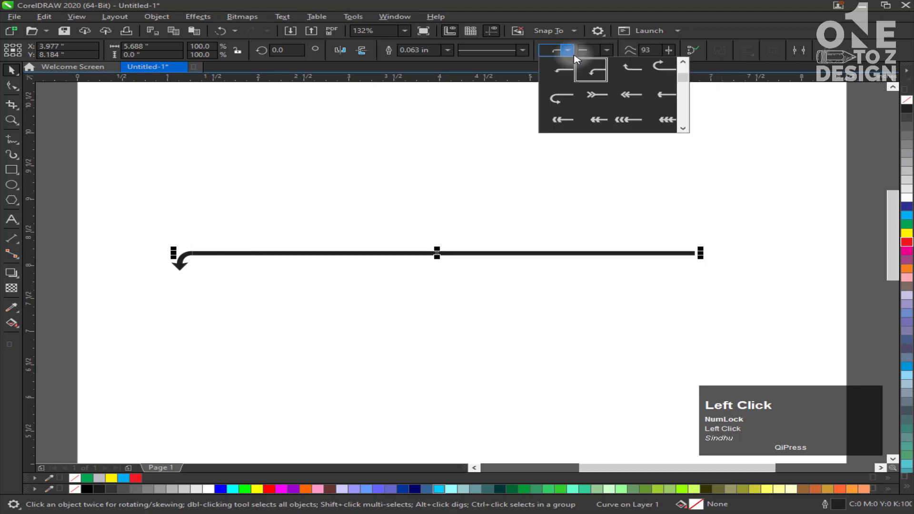
drag(683, 73, 685, 110)
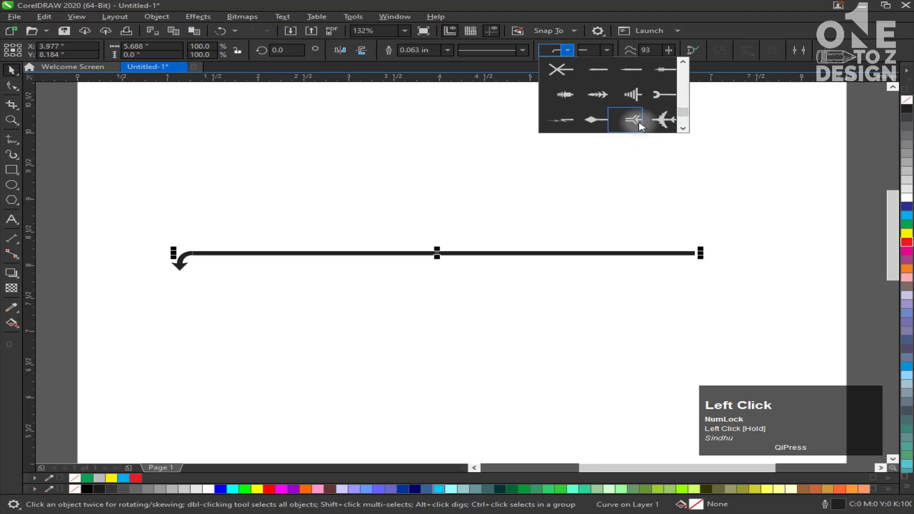
click(658, 121)
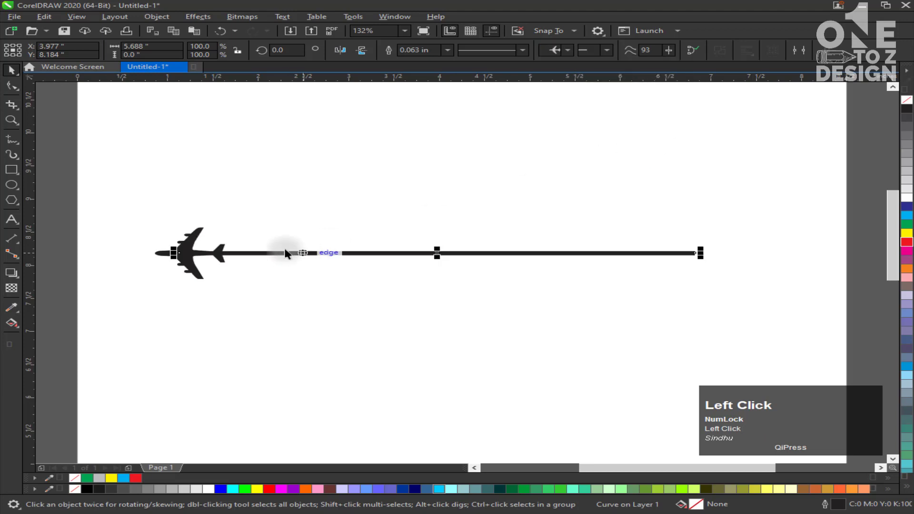
Add a triple-chevron arrowhead at the end of the horizontal line and deselect the line.
click(606, 50)
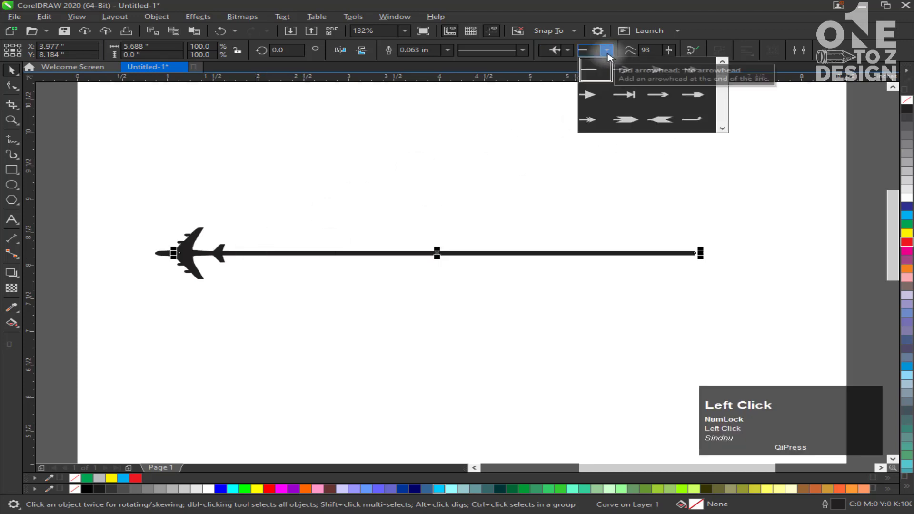
drag(722, 76, 722, 92)
click(698, 119)
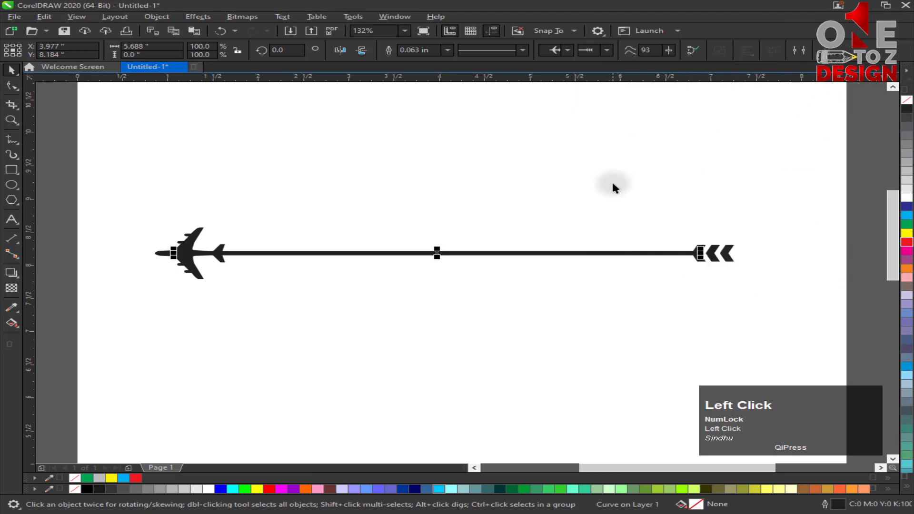
click(507, 294)
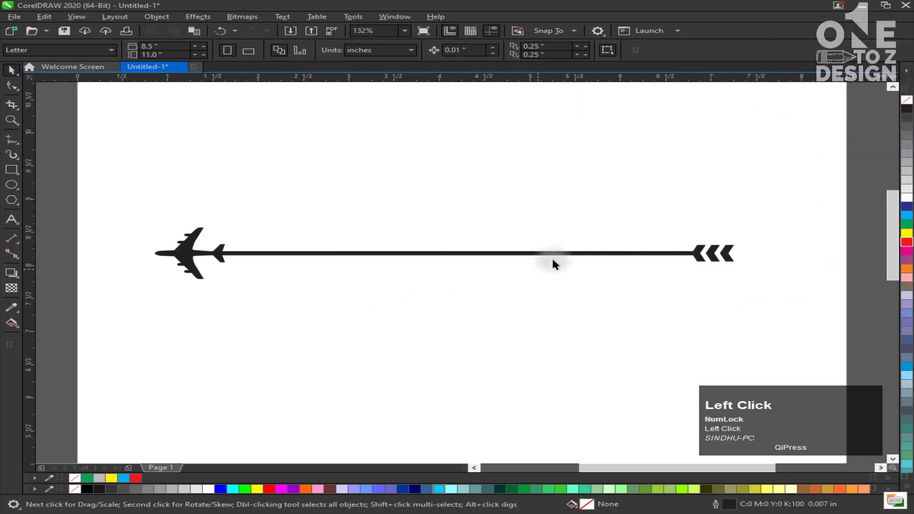
Move the airplane line up the page to about X 4.024 in, Y 8.864 in, and deselect it.
click(542, 253)
drag(496, 254, 476, 213)
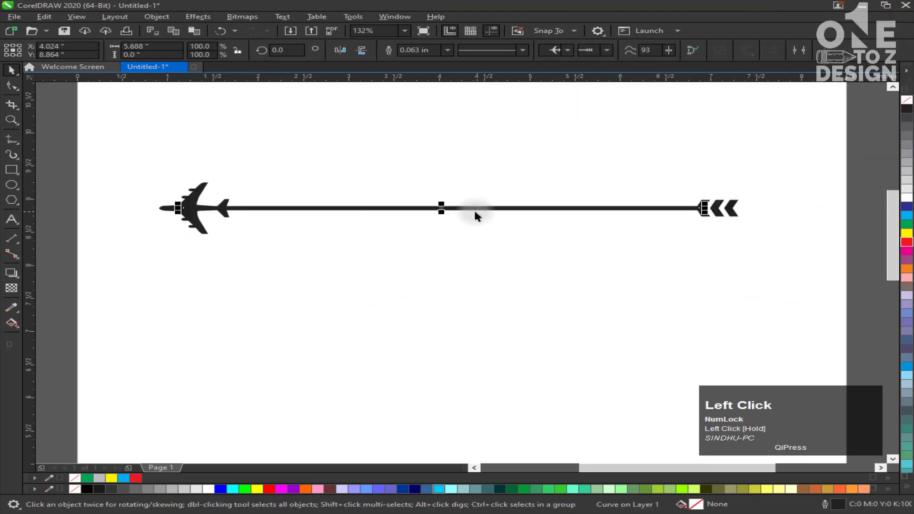
click(448, 230)
click(433, 208)
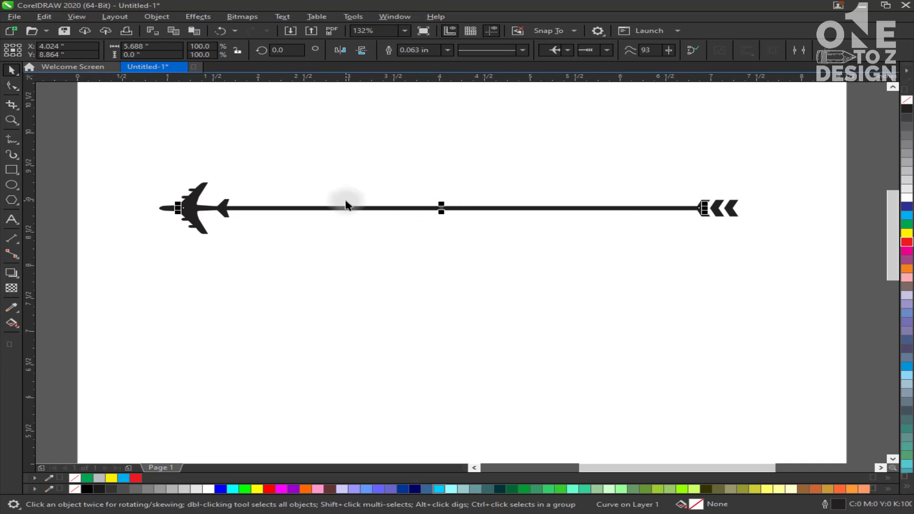
click(333, 195)
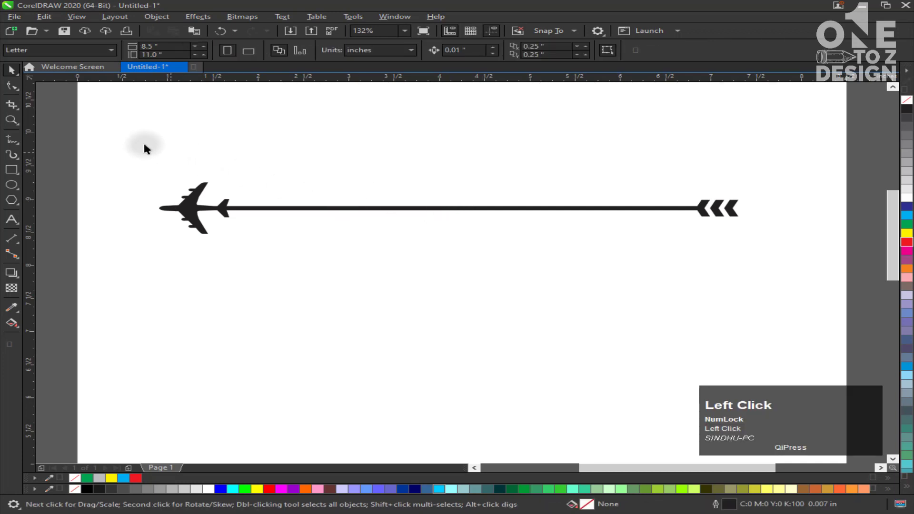
Fit the whole page in view and look over the available line-drawing tools, from Freehand to 3-Point Curve.
click(19, 145)
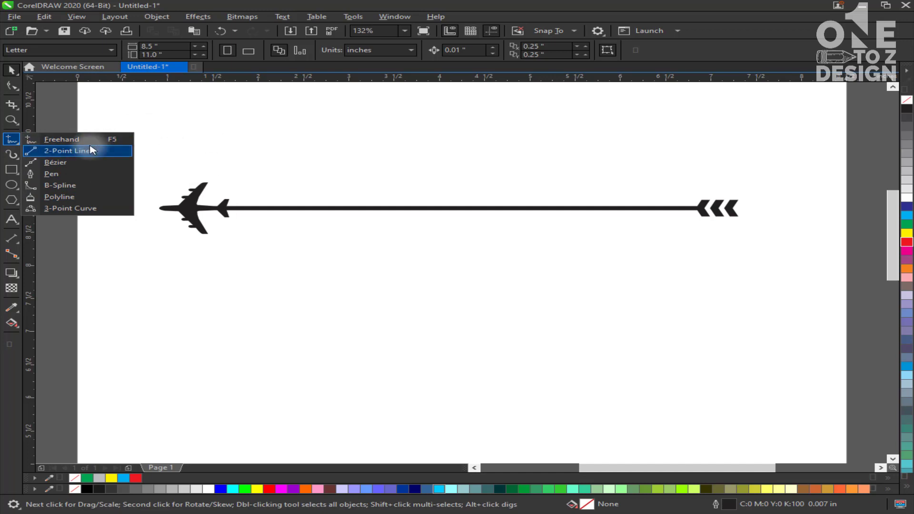
click(209, 178)
key(shift+F4)
click(14, 141)
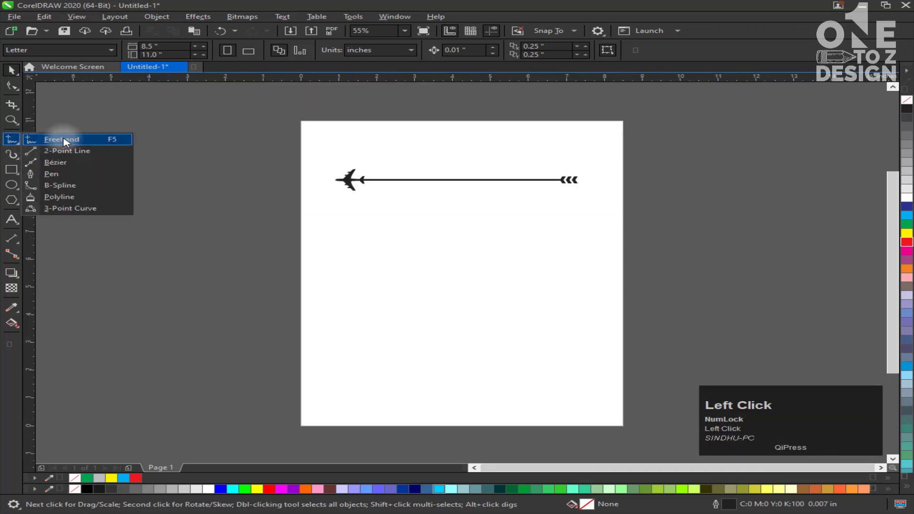
click(95, 157)
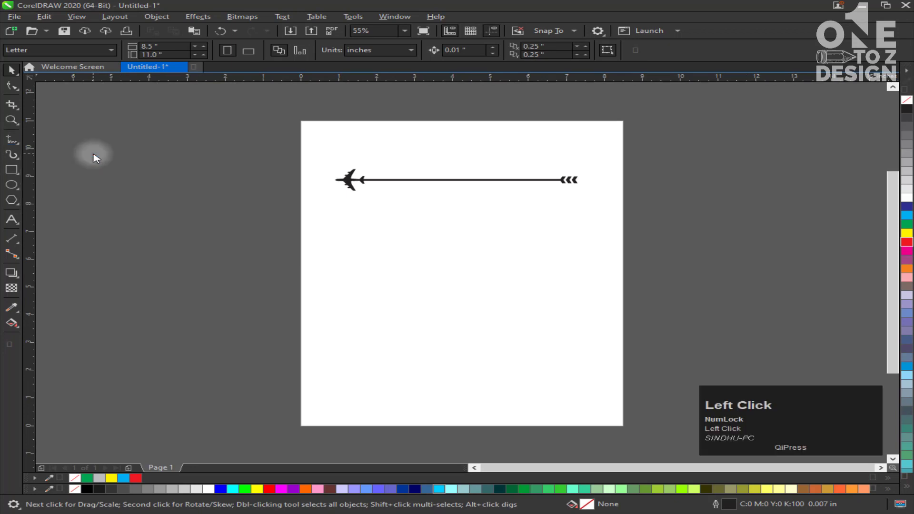
Draw a diagonal Freehand line about 5.76 in wide and 4.05 in high below the airplane line, and undo it.
click(14, 141)
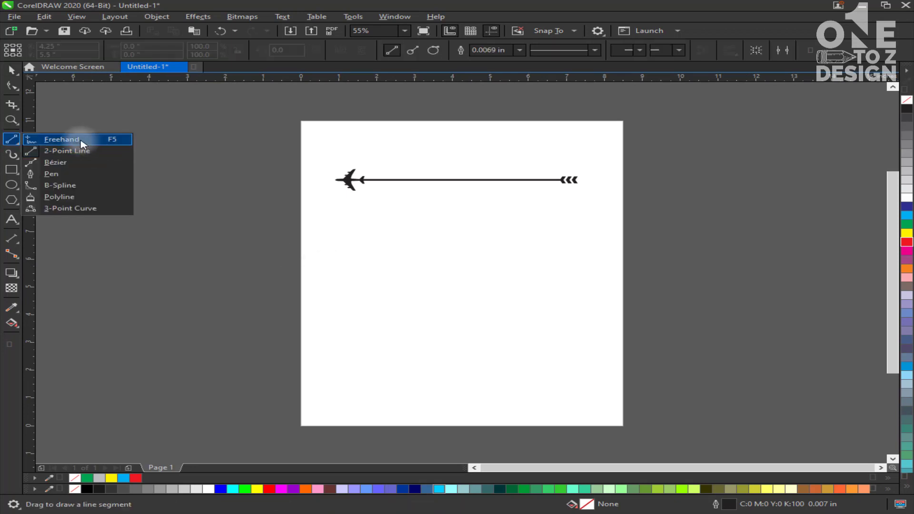
click(78, 139)
click(352, 242)
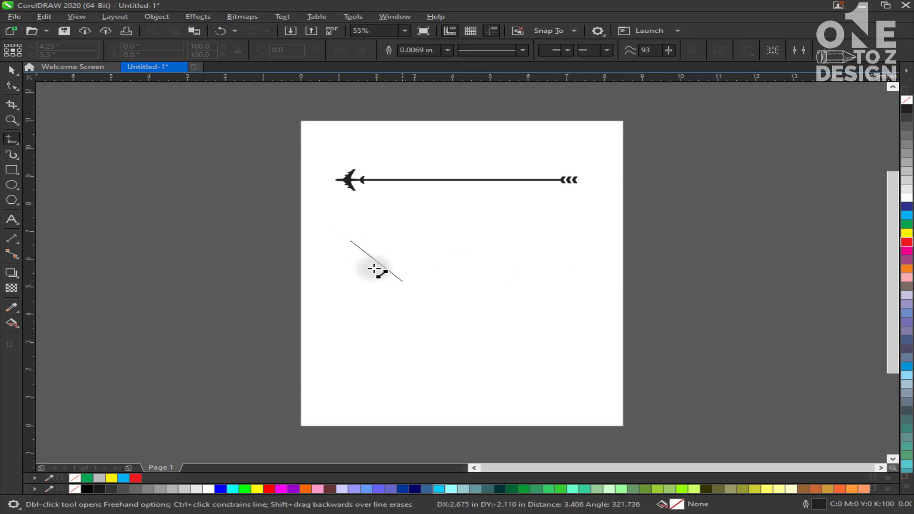
click(446, 362)
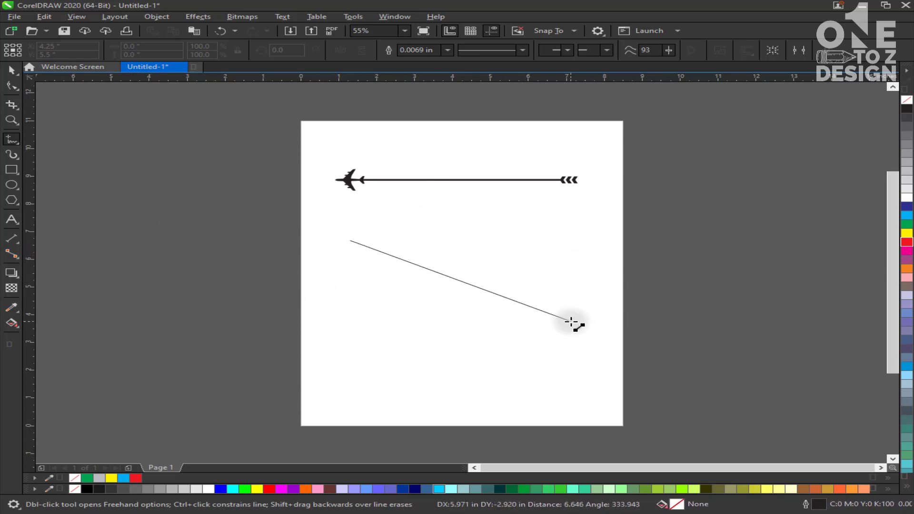
click(569, 353)
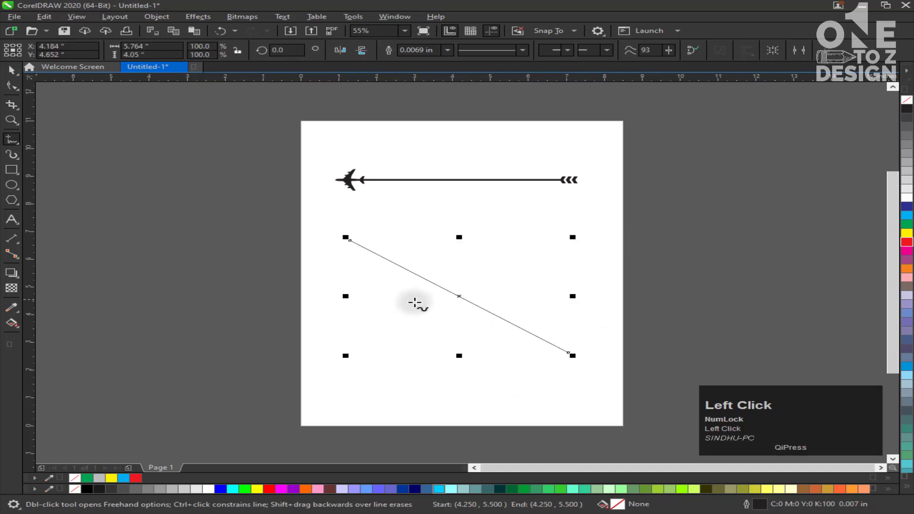
key(ctrl+z)
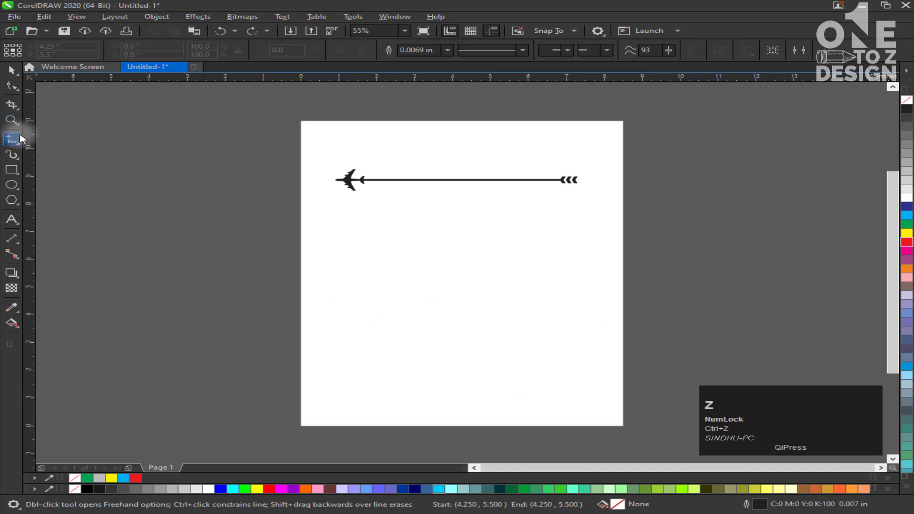
Draw a diagonal 2-Point Line about 6.91 in wide and 4.62 in high, sloping downward below the airplane line.
click(19, 145)
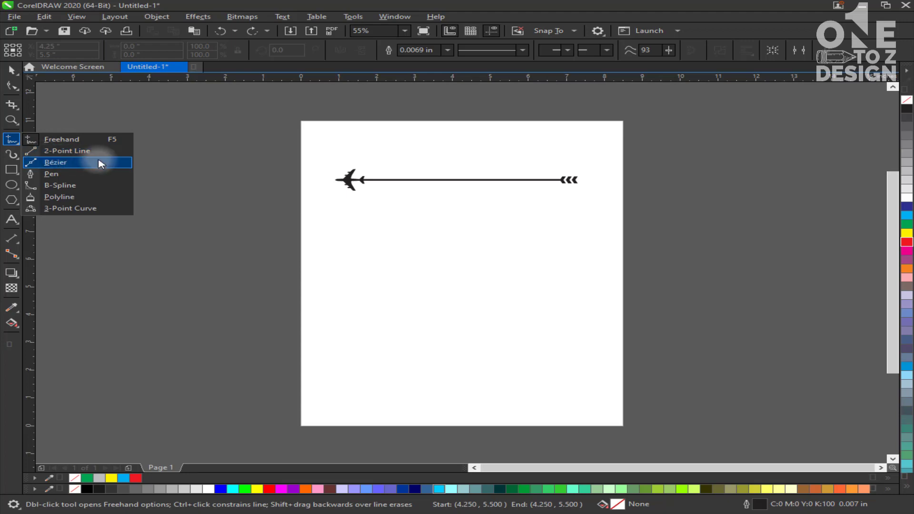
click(65, 152)
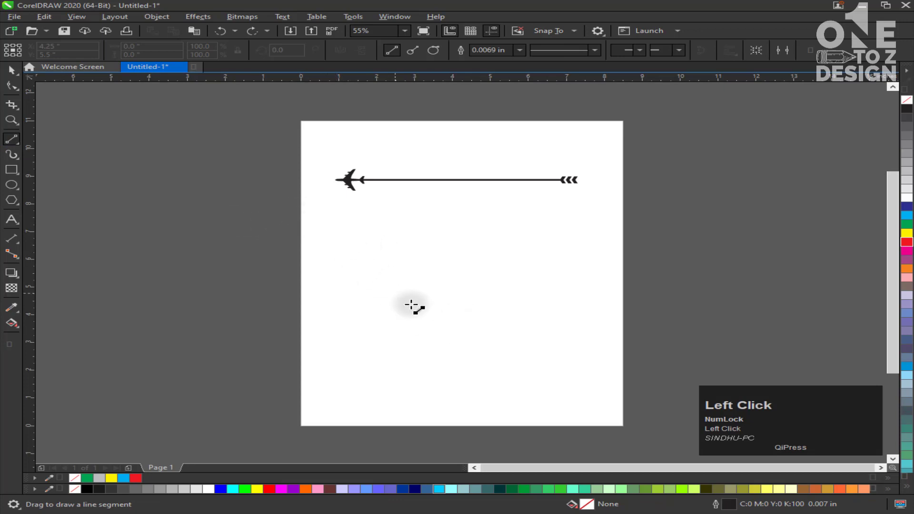
click(335, 226)
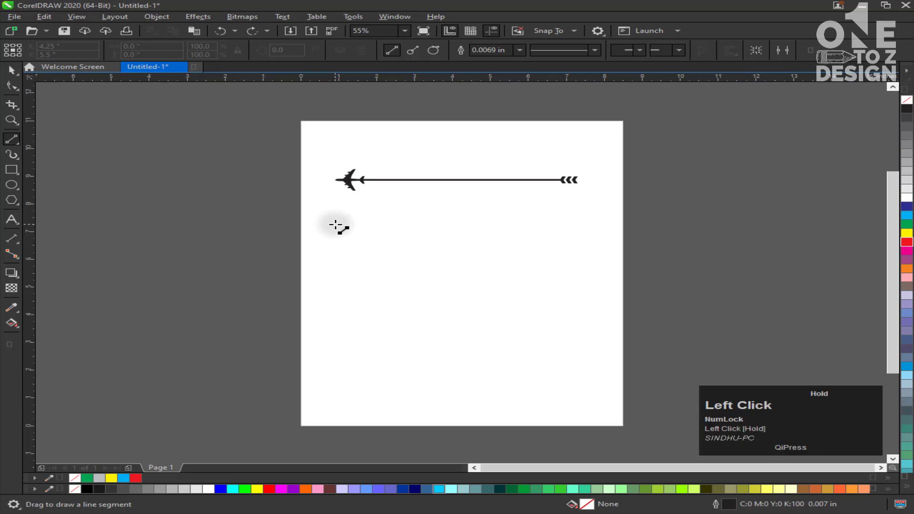
drag(335, 226, 596, 352)
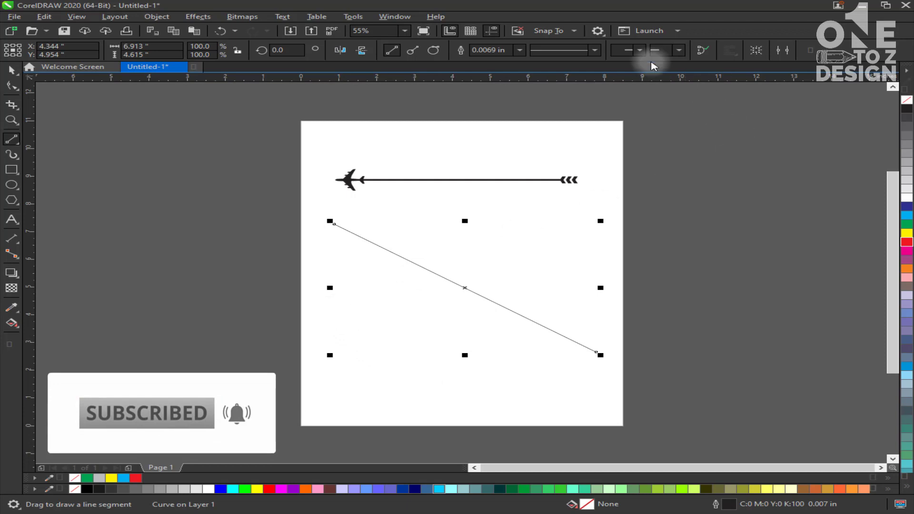
Examine the line style, start arrowhead and outline width options for the diagonal 2-Point Line, and deselect it.
click(594, 50)
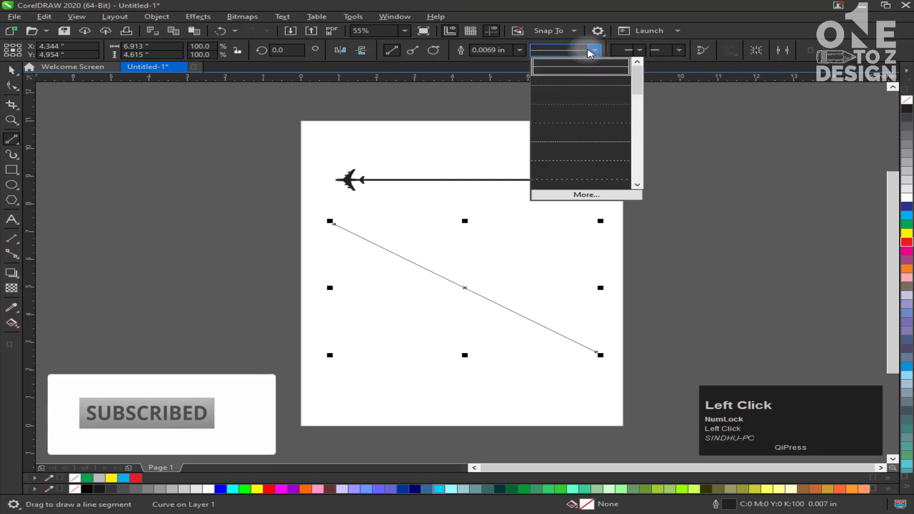
click(598, 52)
click(640, 53)
click(638, 53)
click(519, 51)
click(520, 50)
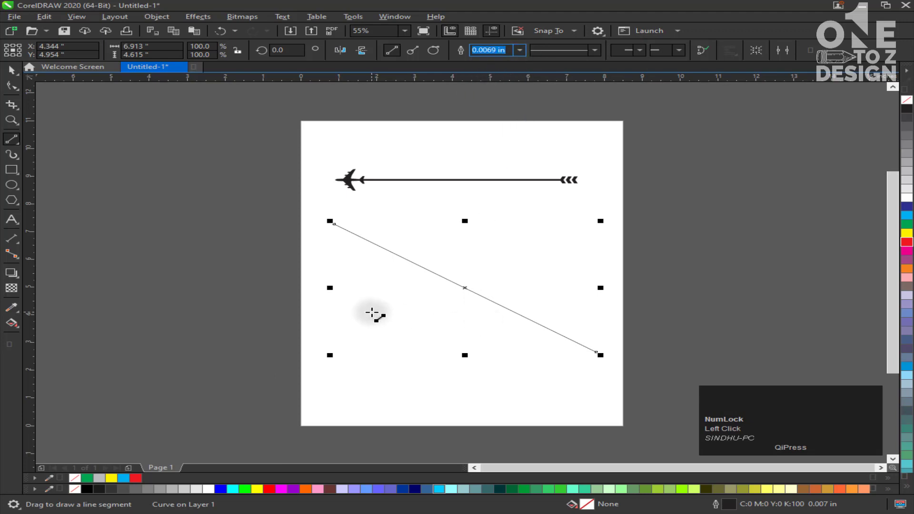
click(371, 252)
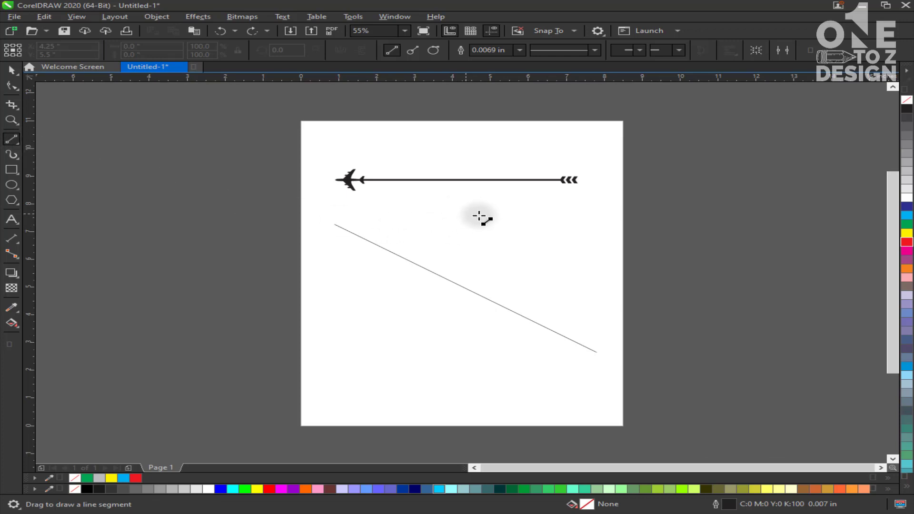
Draw a second, steep 2-Point Line across the diagonal one, and undo both lines.
drag(518, 225, 538, 359)
key(ctrl+z)
key(ctrl+z)
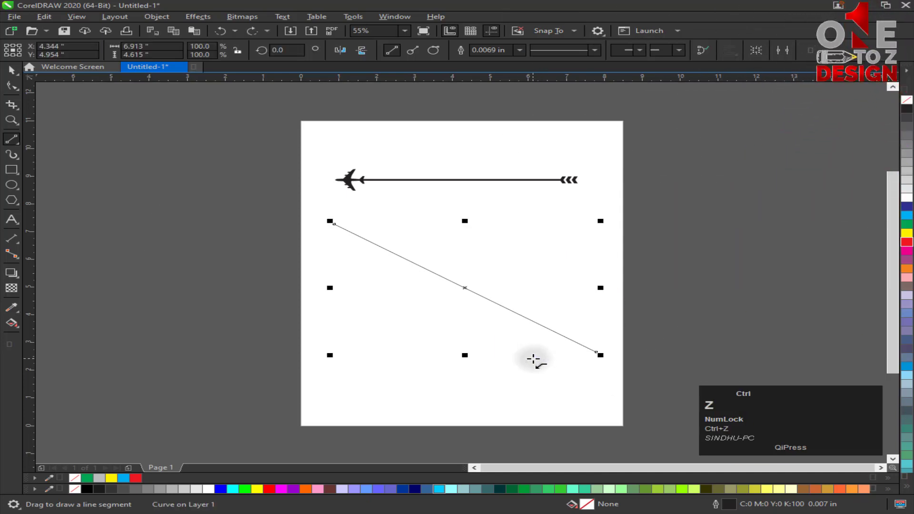
Activate the Bézier tool and deselect the airplane line.
click(19, 151)
click(18, 144)
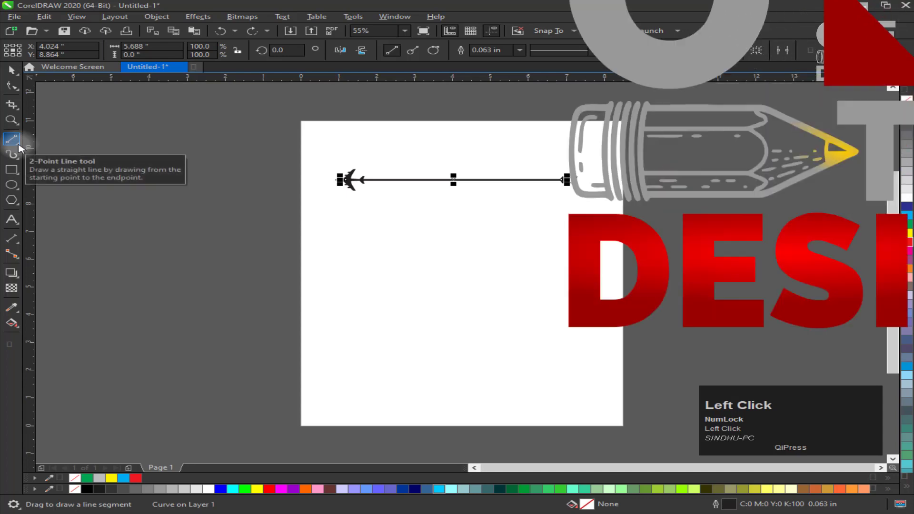
click(18, 144)
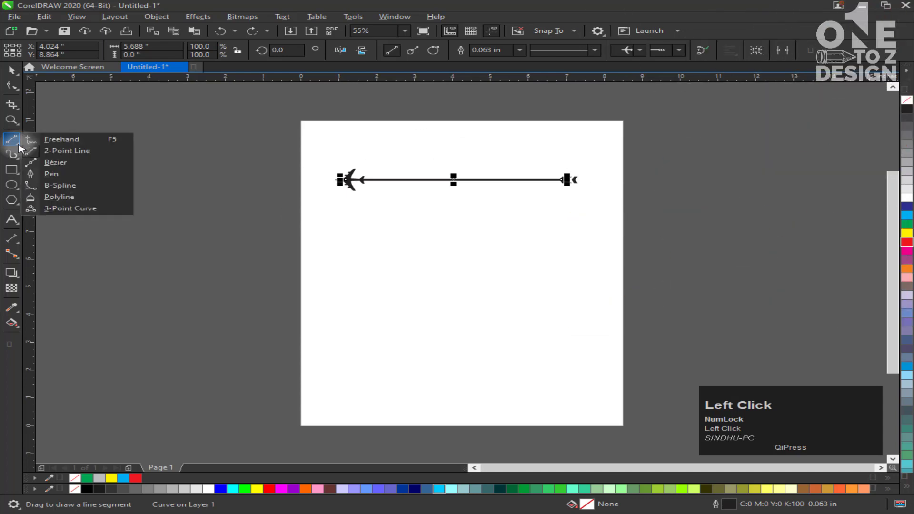
click(80, 164)
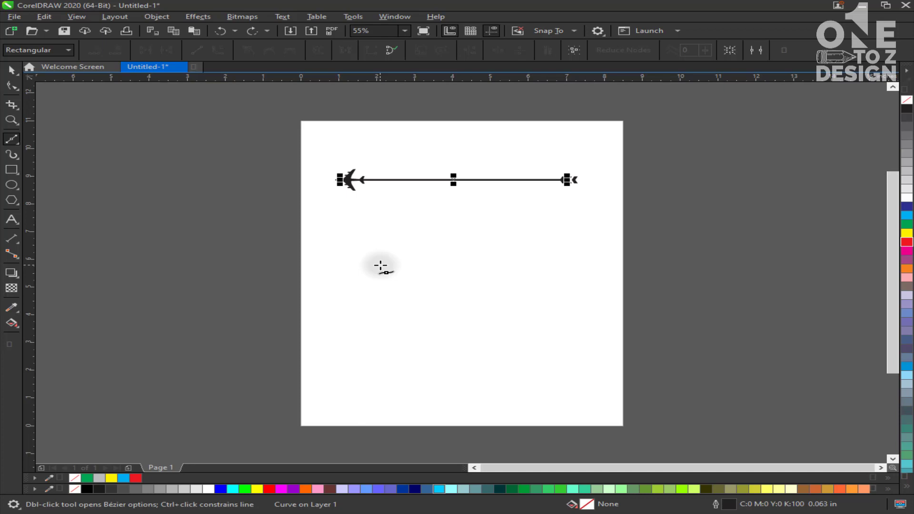
key(Escape)
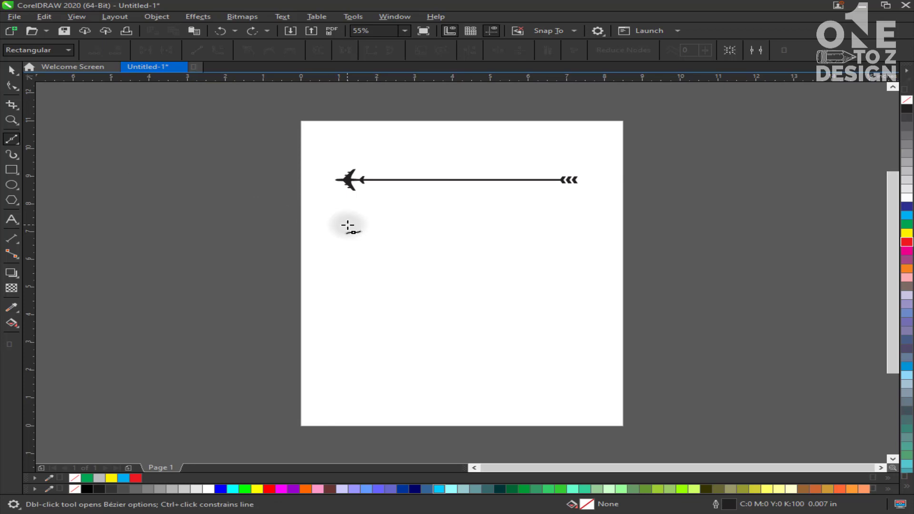
Draw two connected Freehand lines forming an open angle about 6.24 in wide and 6.35 in high, and delete them.
click(19, 144)
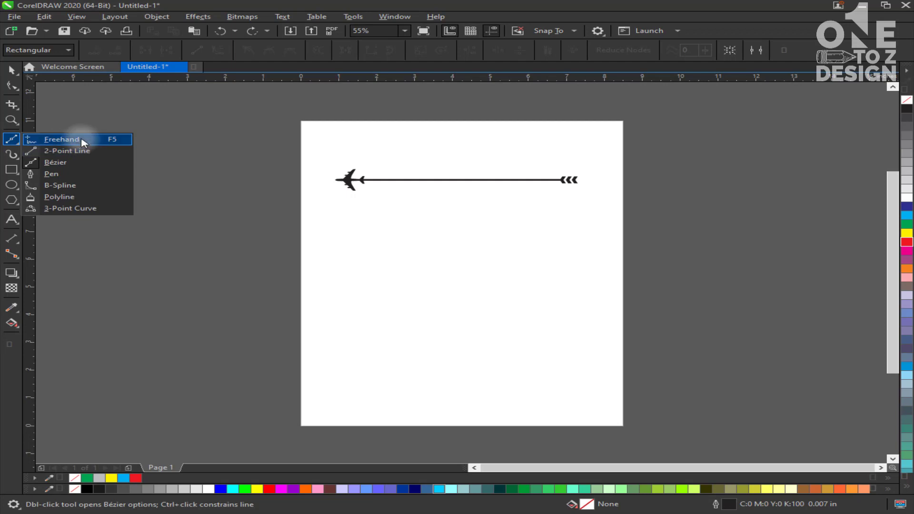
click(84, 139)
click(355, 221)
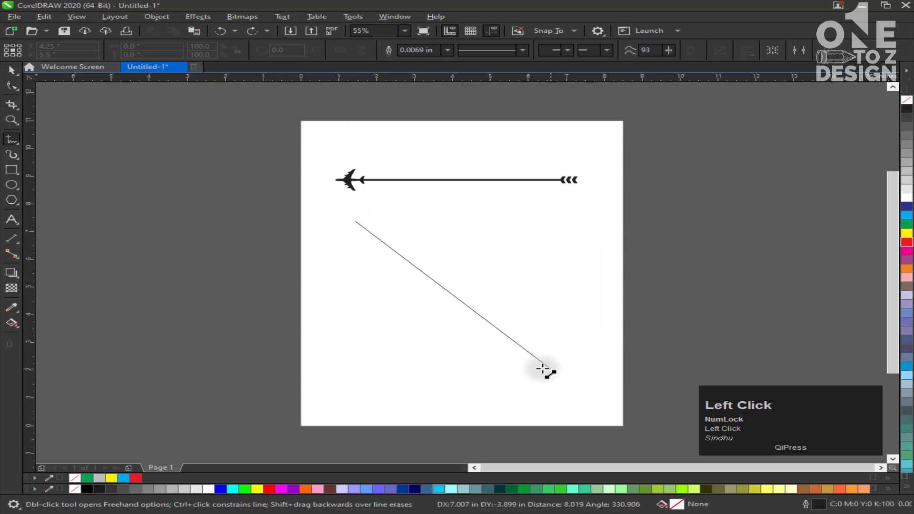
click(592, 293)
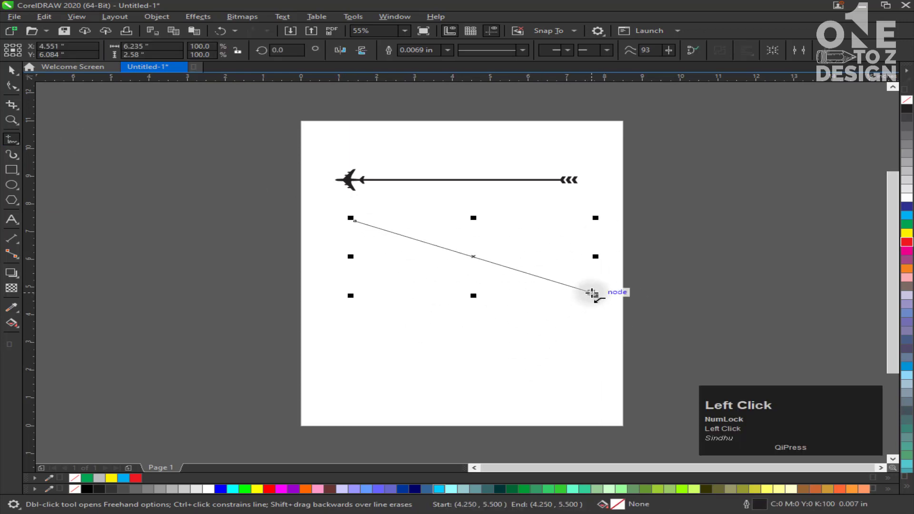
click(460, 398)
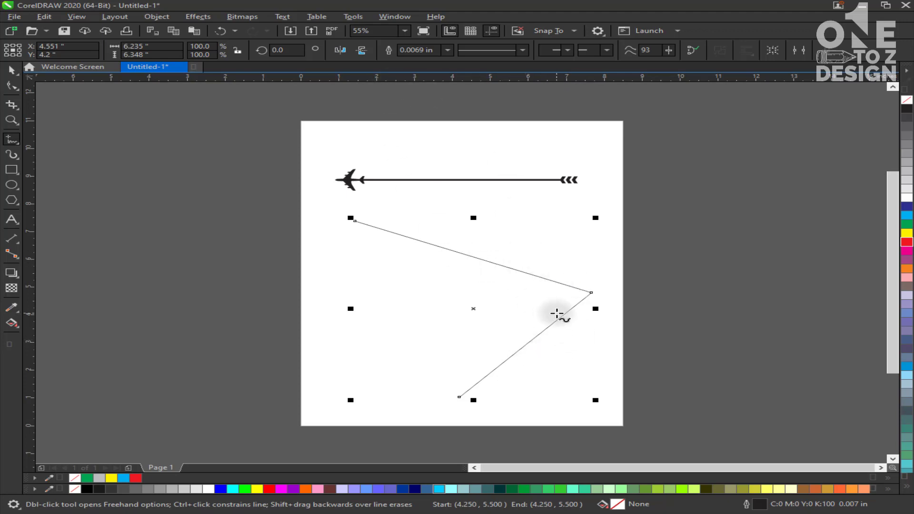
key(Delete)
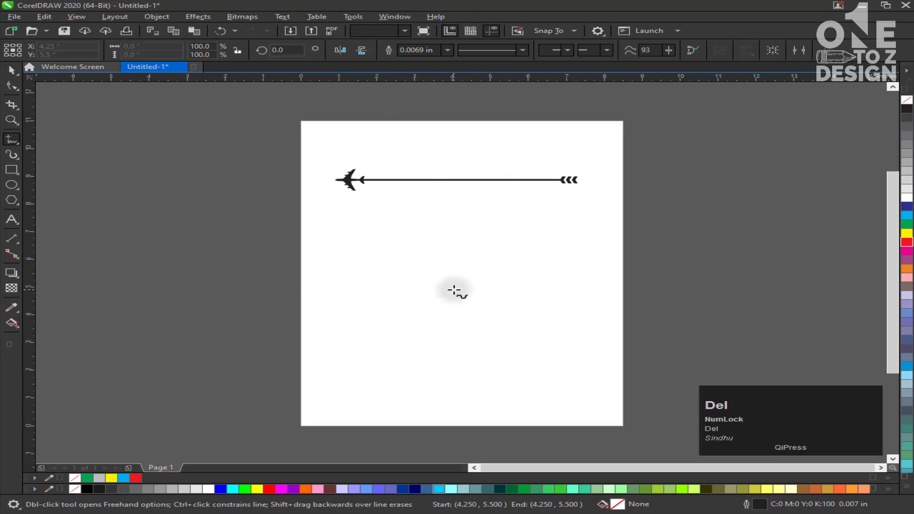
Draw a continuous Bézier path of seven straight segments below the airplane line, extending past the page's left edge.
click(18, 143)
click(52, 164)
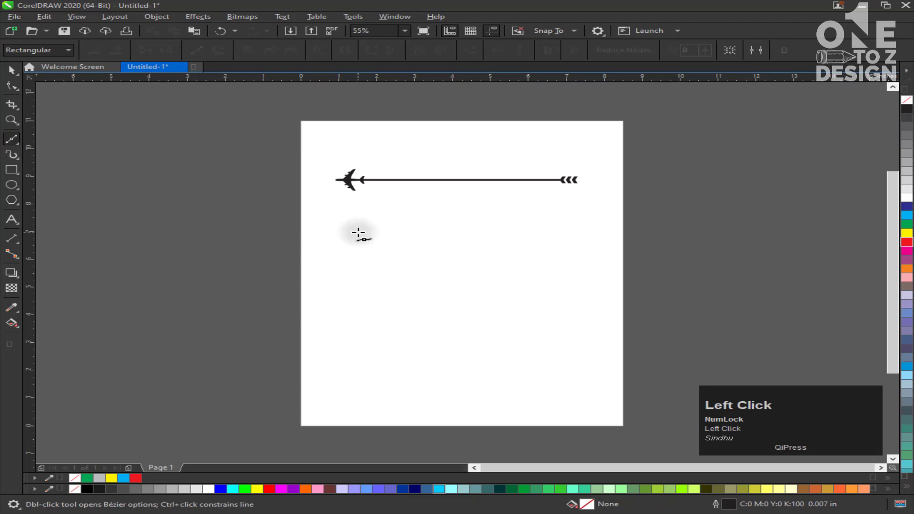
click(358, 233)
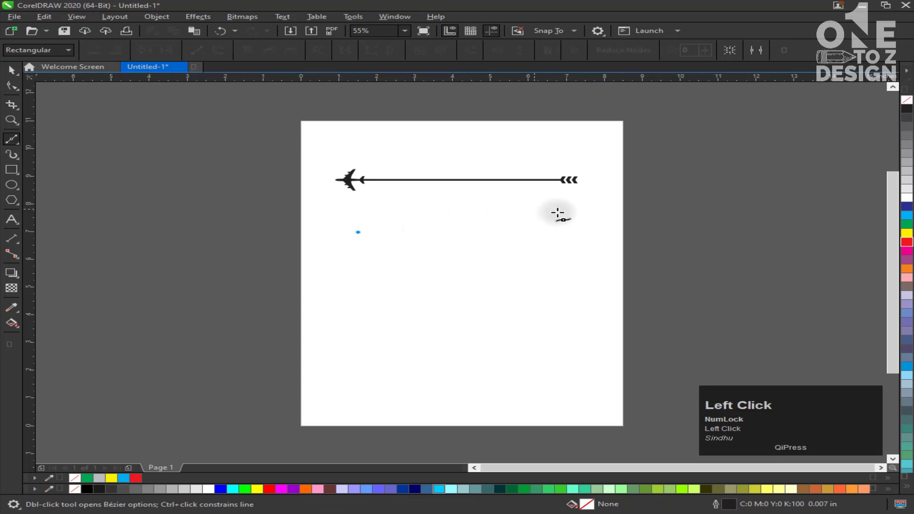
click(575, 242)
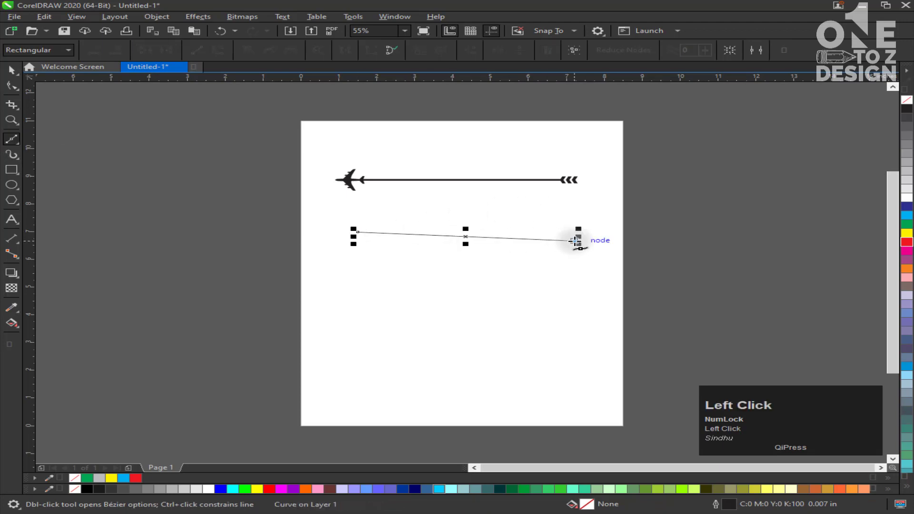
click(573, 363)
click(335, 361)
click(327, 243)
click(279, 205)
click(166, 296)
click(398, 387)
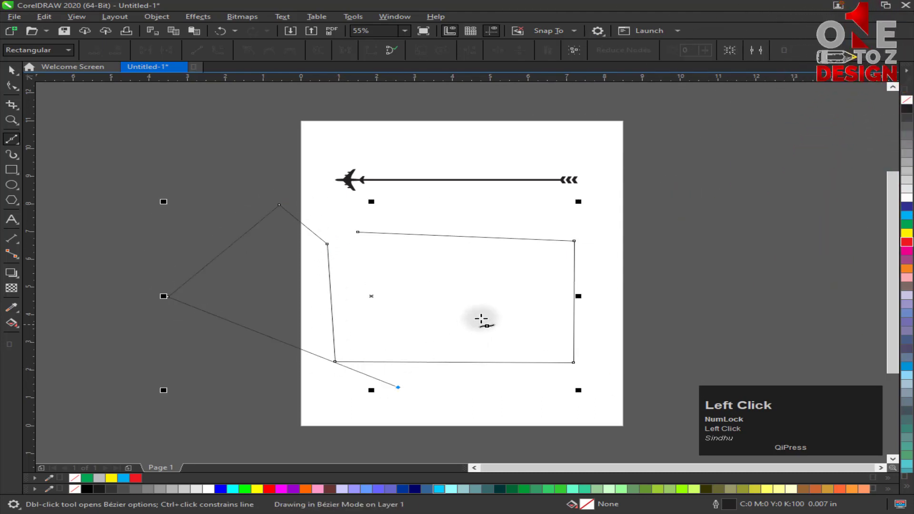
Undo the whole straight-segment Bézier path.
key(ctrl+z)
key(ctrl+z)
key(ctrl+z)
key(ctrl+z)
key(ctrl+z)
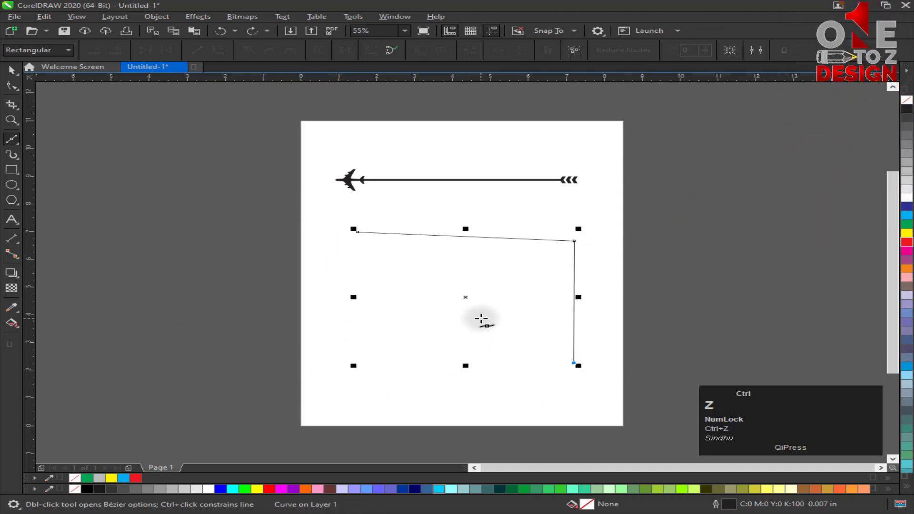
key(ctrl+z)
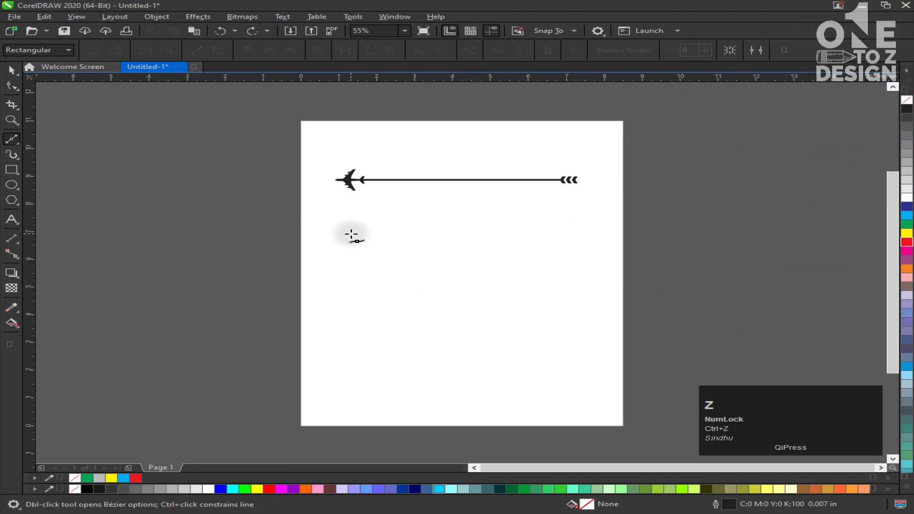
Draw a closed Bézier shape with a straight upper segment and curved segments around the rest, and undo it.
click(351, 234)
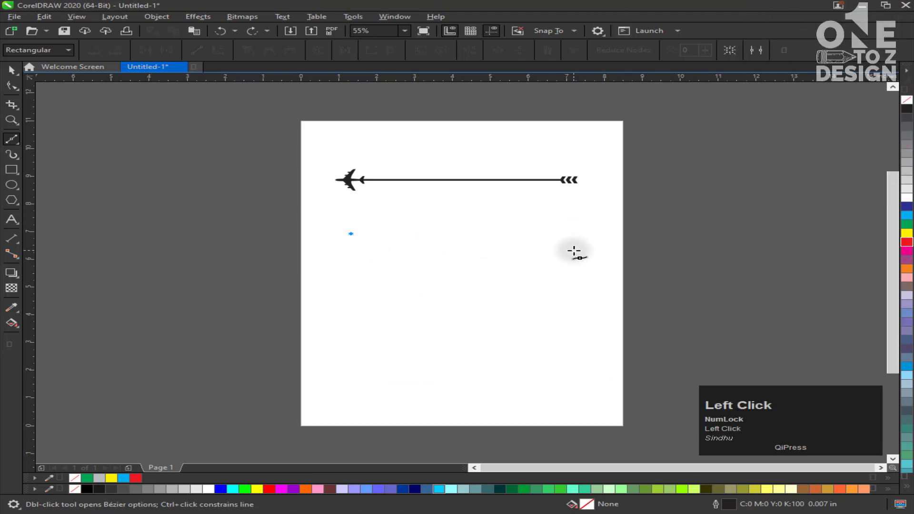
click(574, 251)
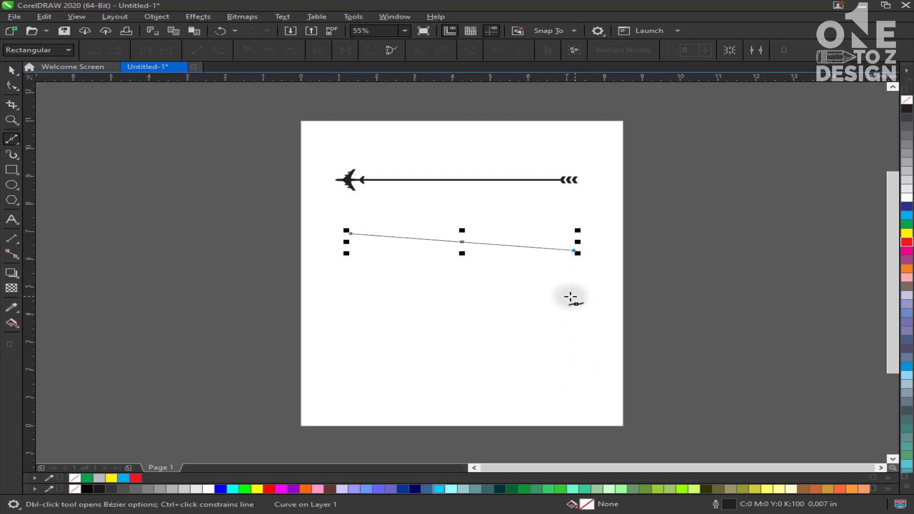
click(554, 376)
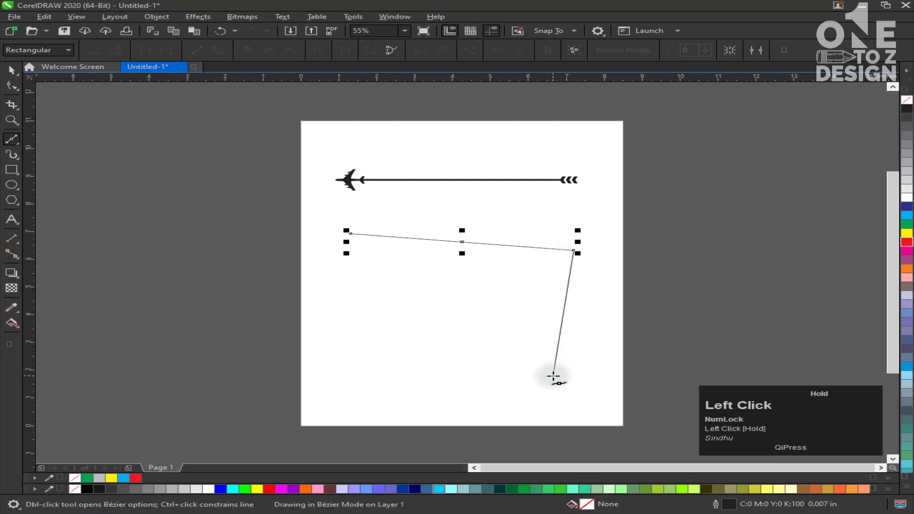
drag(554, 376, 370, 404)
click(343, 340)
drag(342, 340, 380, 319)
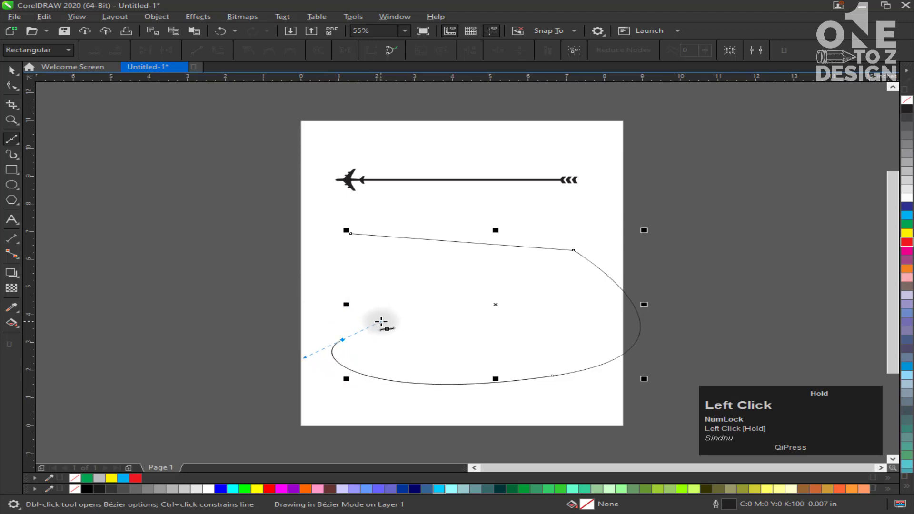
drag(381, 322, 331, 292)
click(287, 245)
click(307, 179)
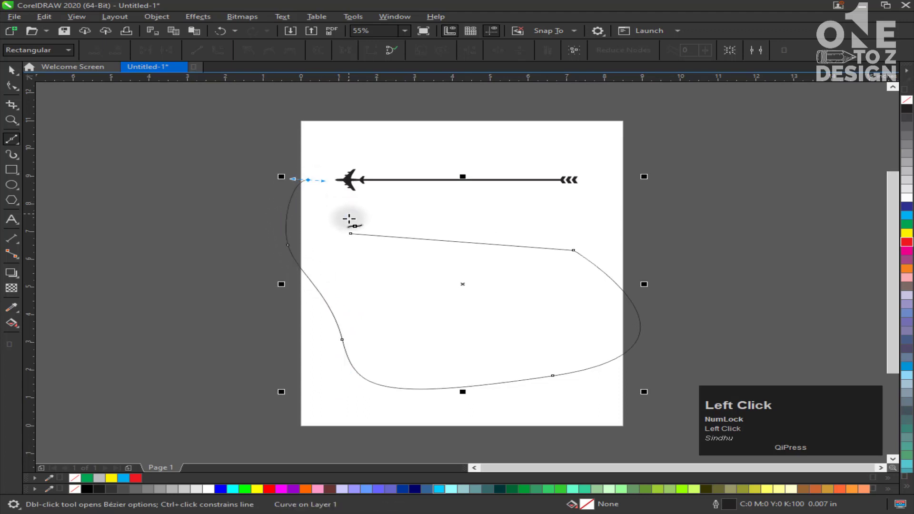
click(341, 231)
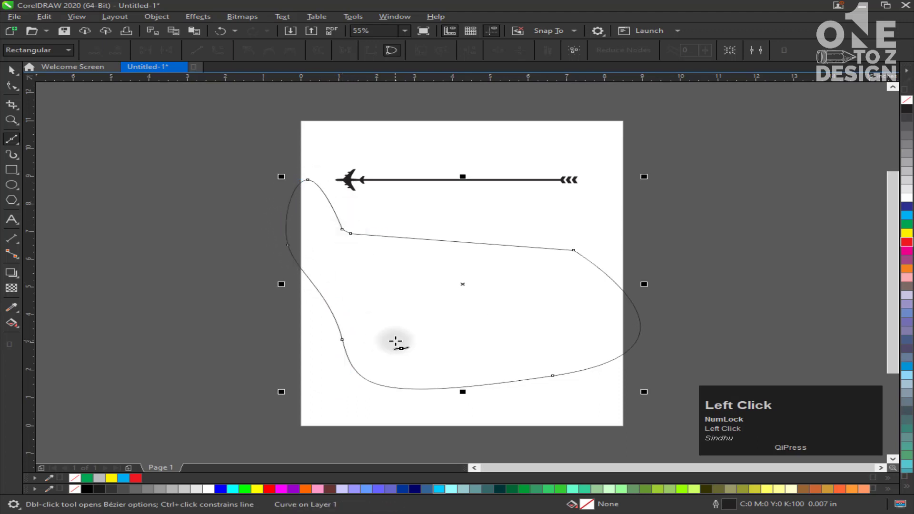
key(ctrl+z)
key(ctrl+z)
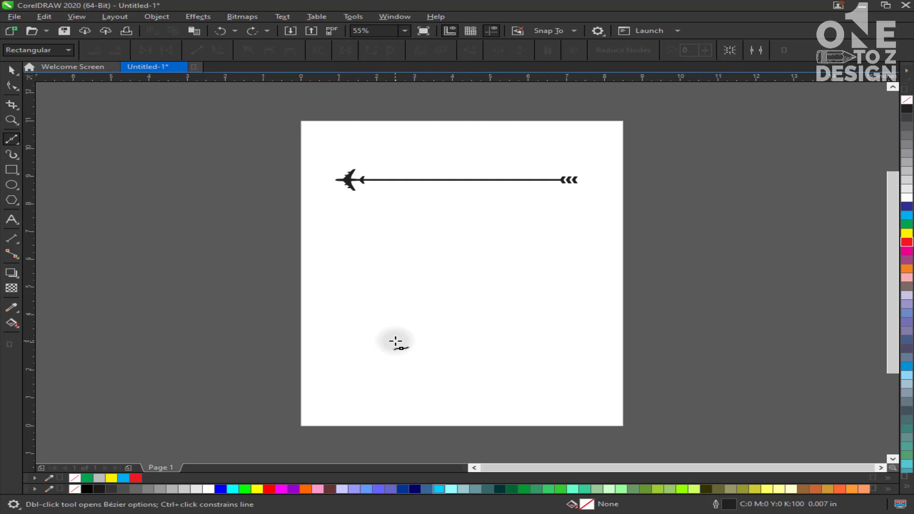
Draw a closed four-sided shape about 5.82 in wide and 4.35 in high from connected Freehand lines below the airplane line.
click(16, 144)
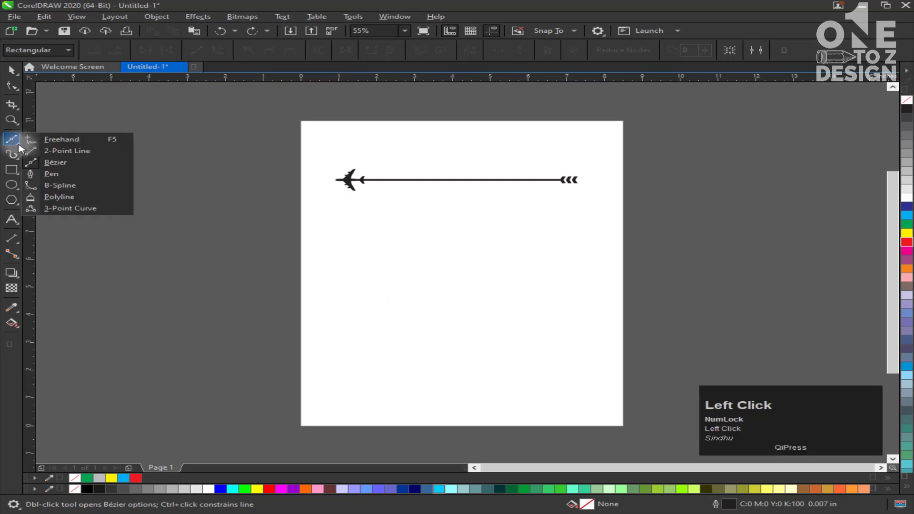
click(76, 143)
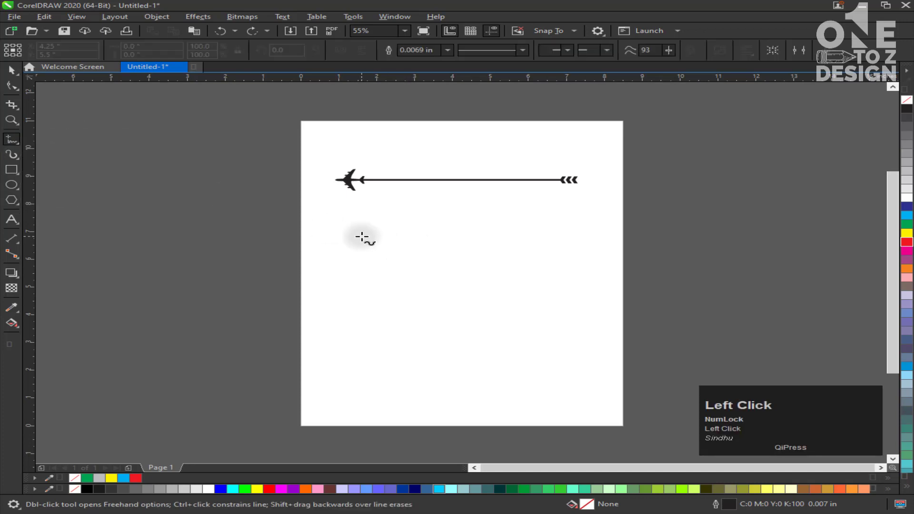
click(576, 235)
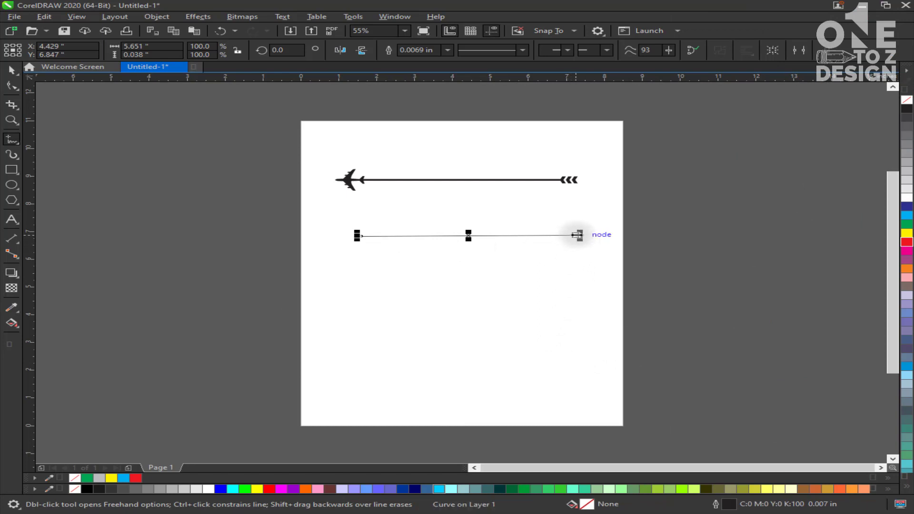
click(576, 235)
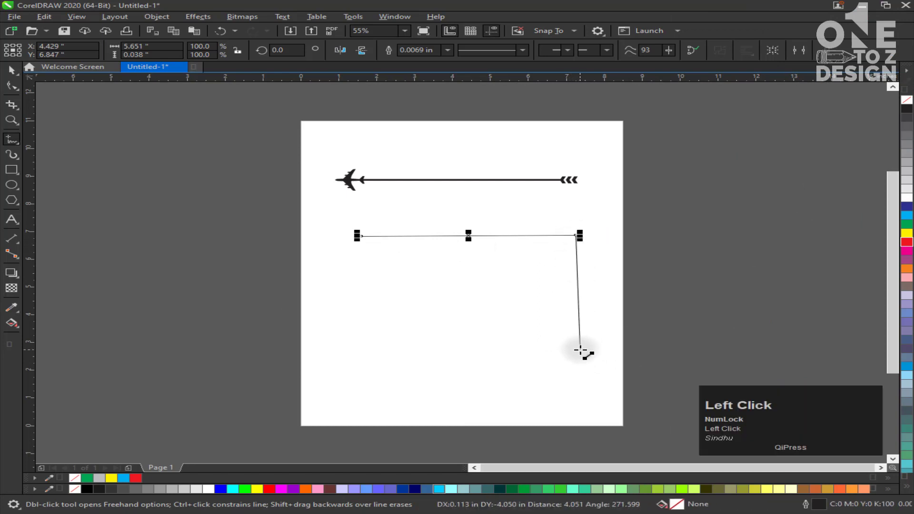
click(577, 355)
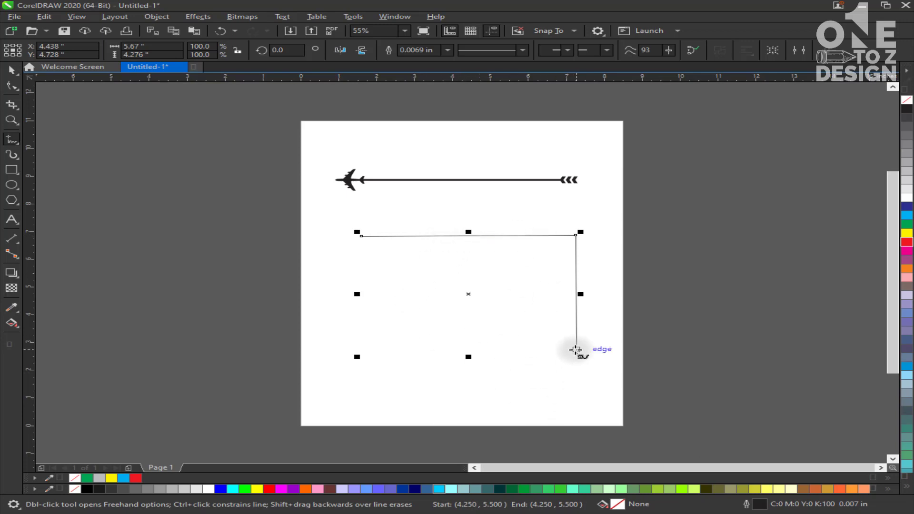
click(576, 355)
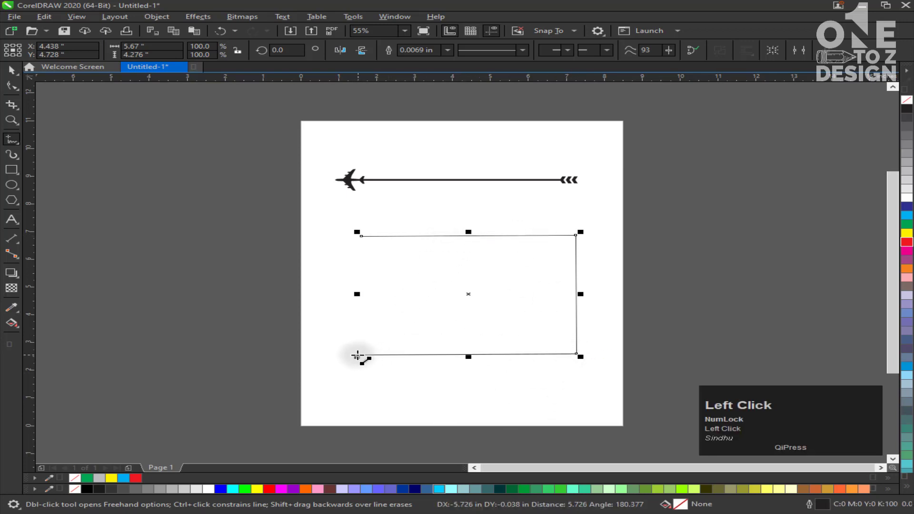
click(356, 356)
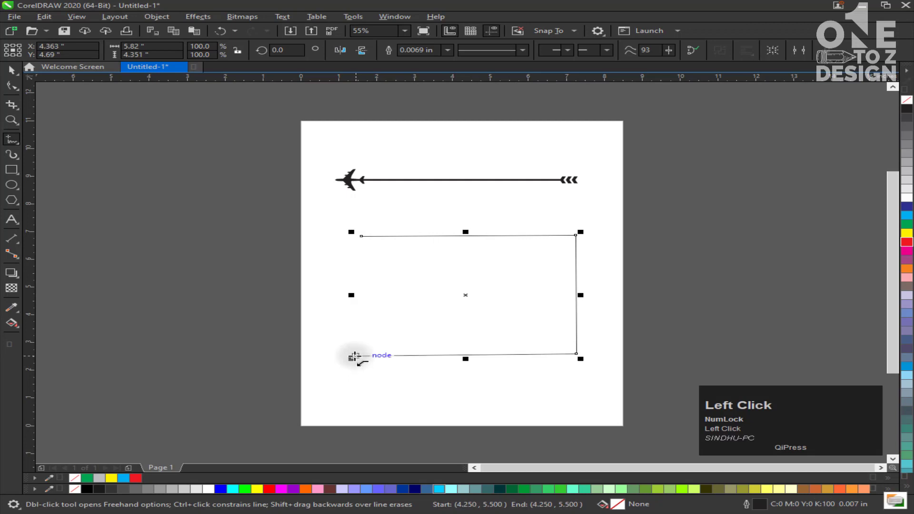
click(360, 236)
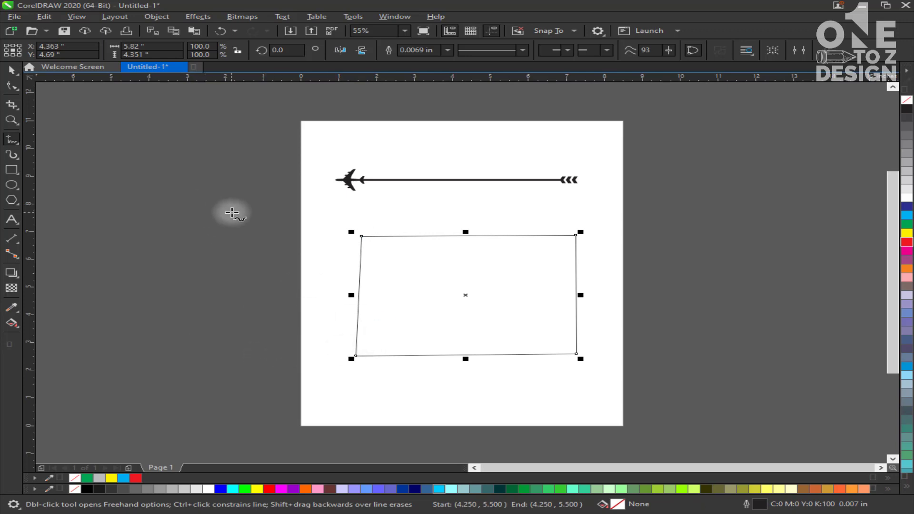
Select the closed four-sided shape and try red, green, cyan, white and purple fills, finishing with light pink (M:40 Y:20).
click(12, 71)
click(224, 231)
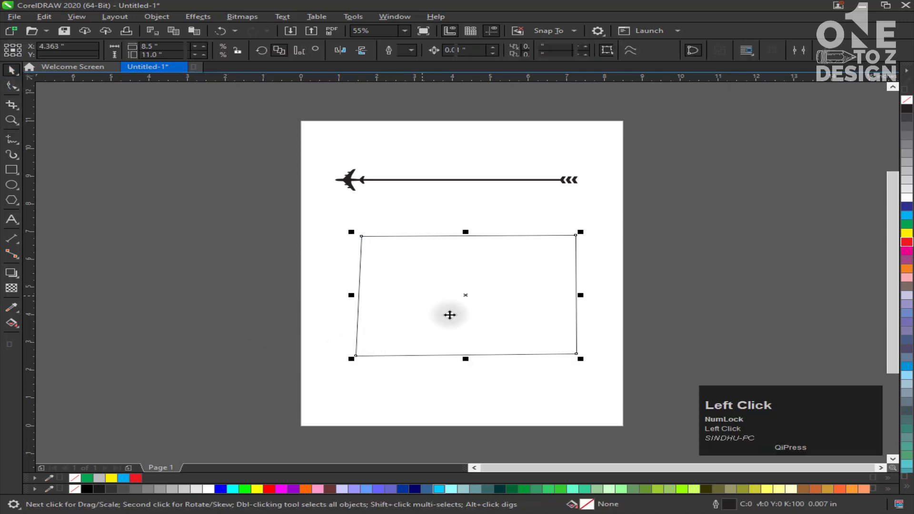
click(422, 293)
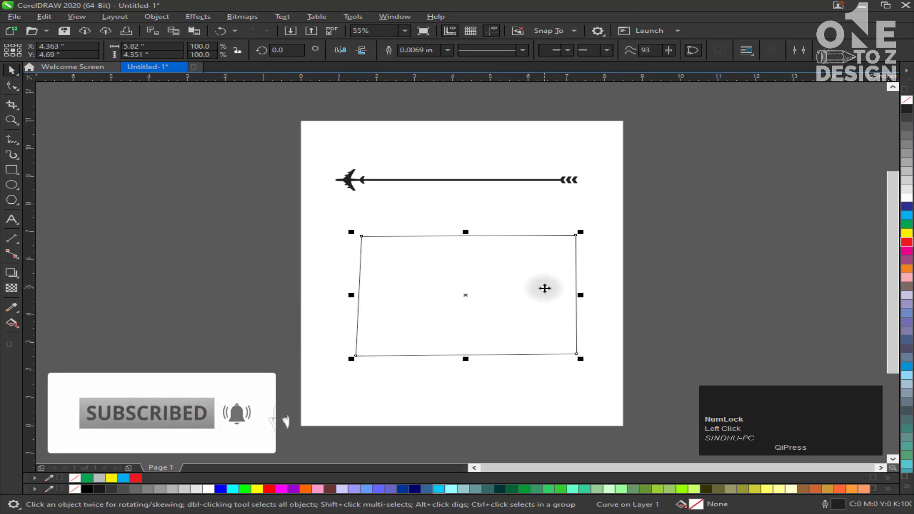
click(907, 241)
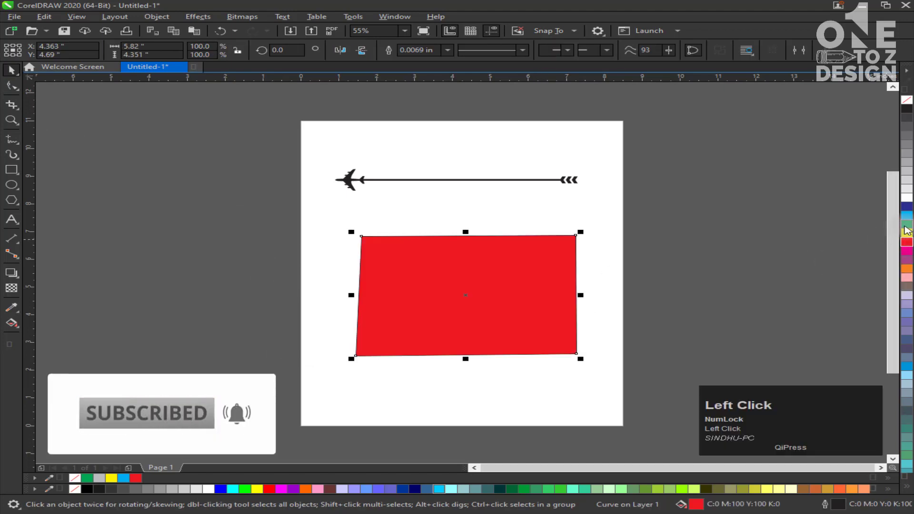
click(906, 224)
click(906, 215)
click(906, 198)
click(907, 260)
click(906, 277)
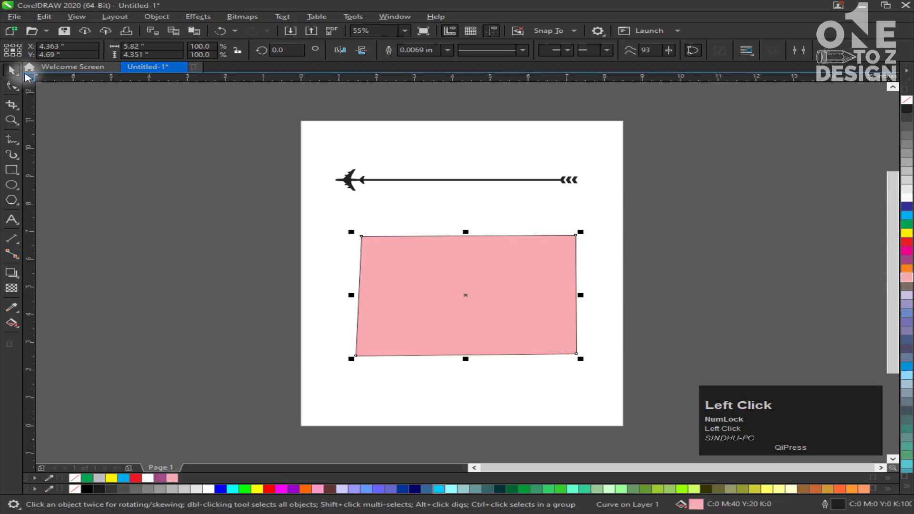
Undo the fills and the whole four-sided Freehand shape below the airplane line.
key(ctrl+z)
key(ctrl+z)
key(ctrl+z)
key(ctrl+z)
key(ctrl+z)
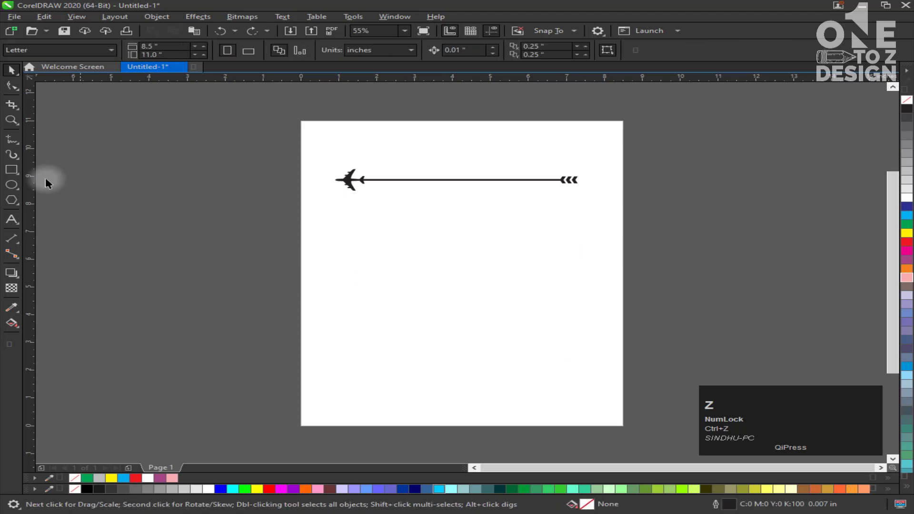
Draw a four-sided outline from Freehand lines below the airplane line, about 5.76 in across the upper side and 6.84 in across the base.
click(11, 139)
click(350, 234)
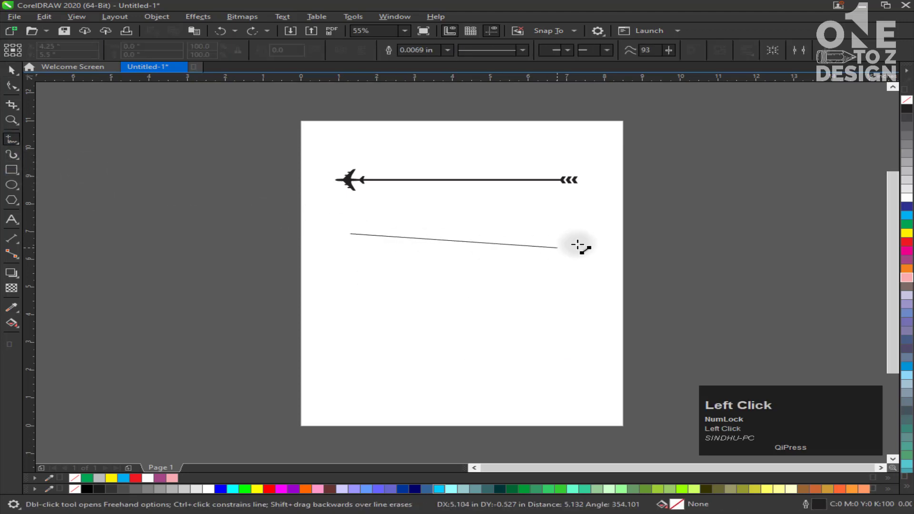
click(568, 231)
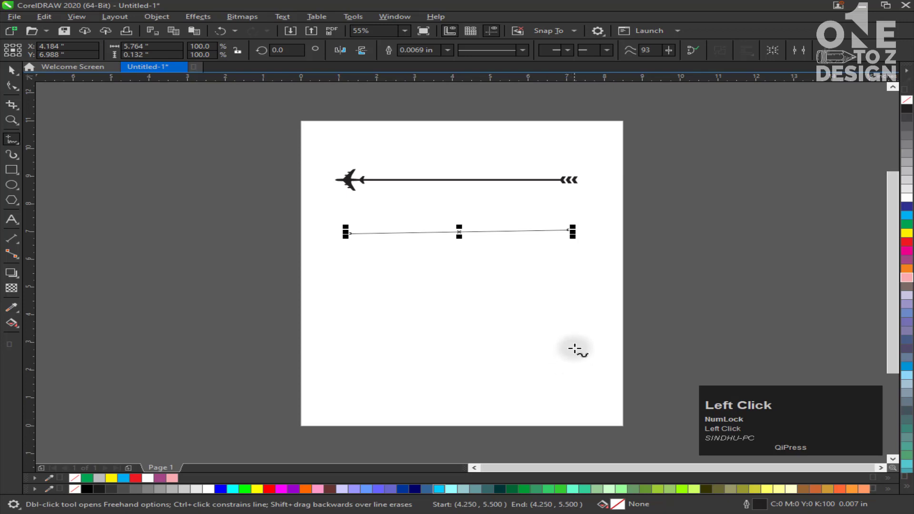
click(597, 364)
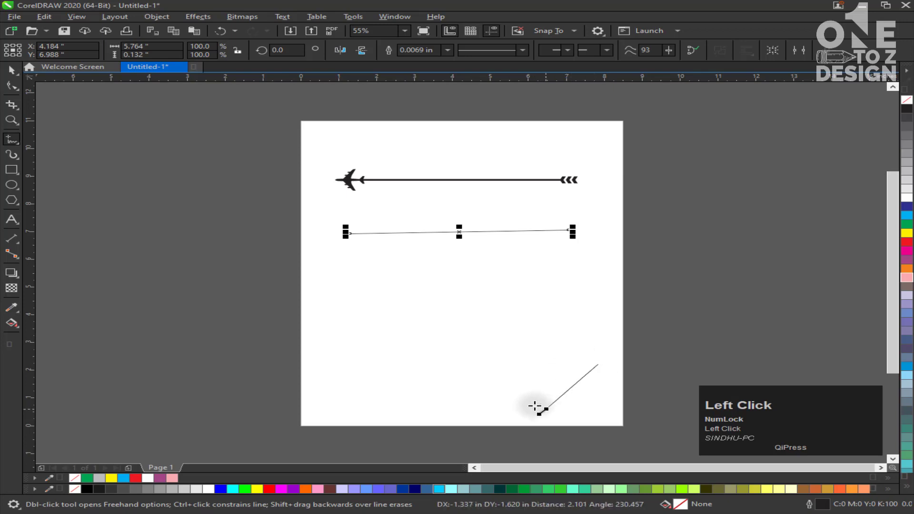
click(343, 365)
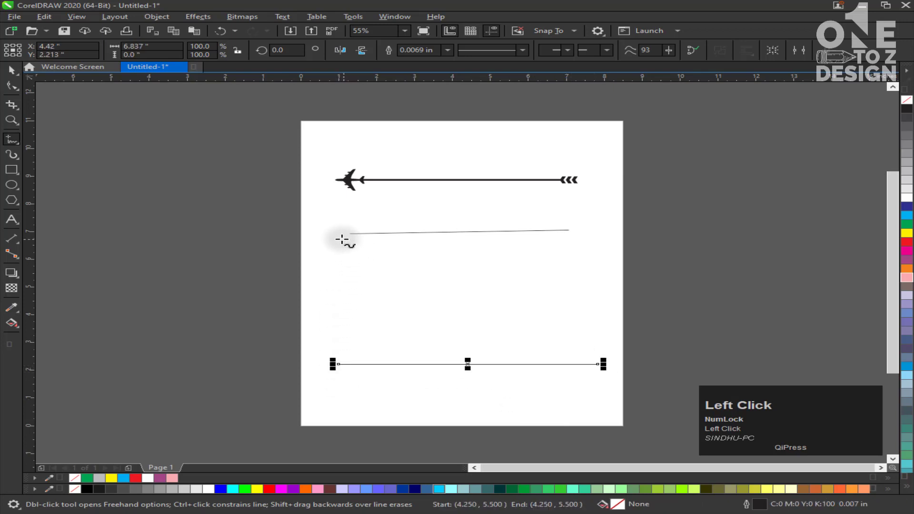
click(349, 234)
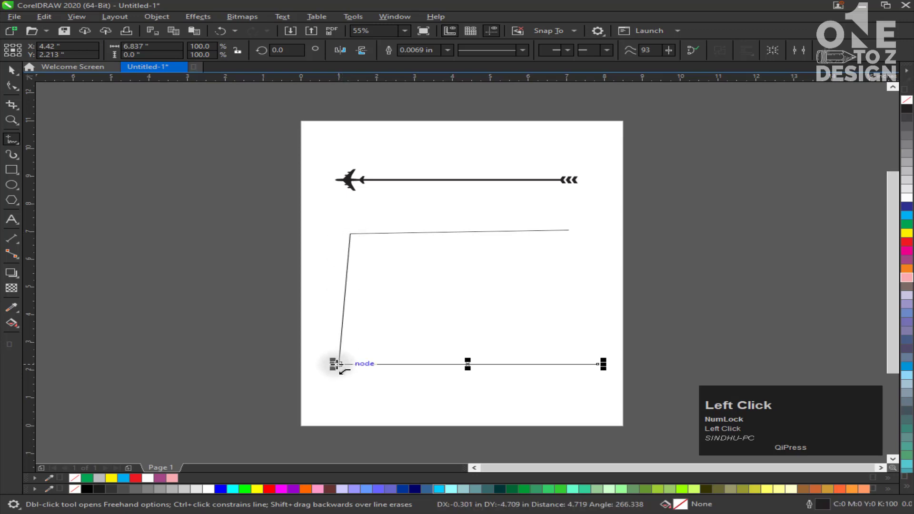
click(336, 364)
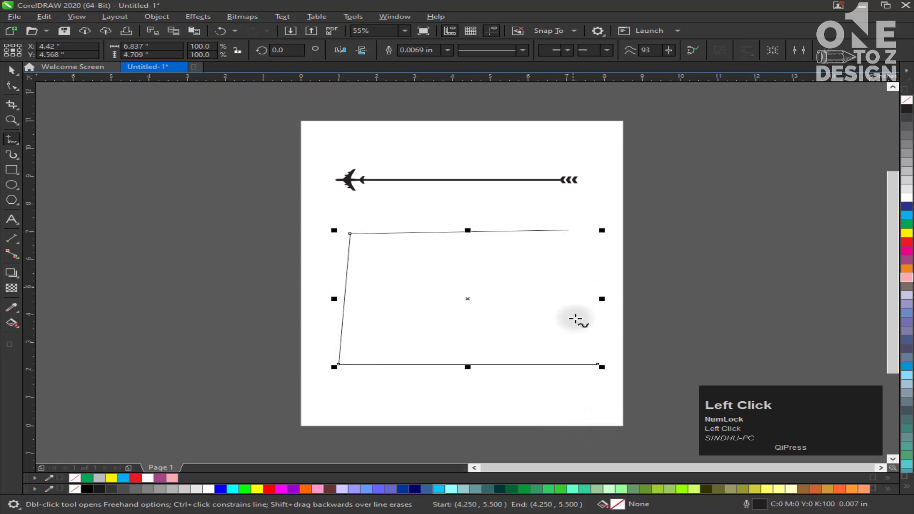
click(597, 365)
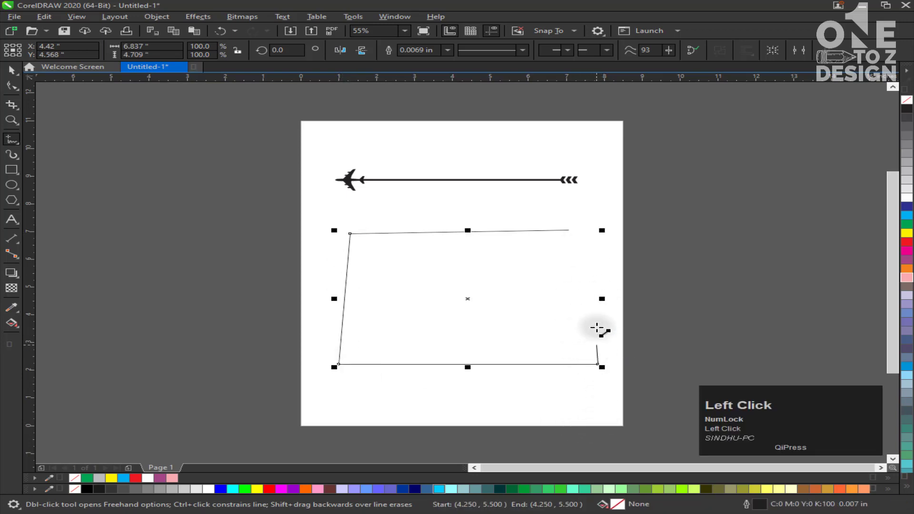
click(568, 230)
Separate the upper line from the connected three-sided outline, moving the line up slightly and placing the outline just below it on the page.
click(11, 70)
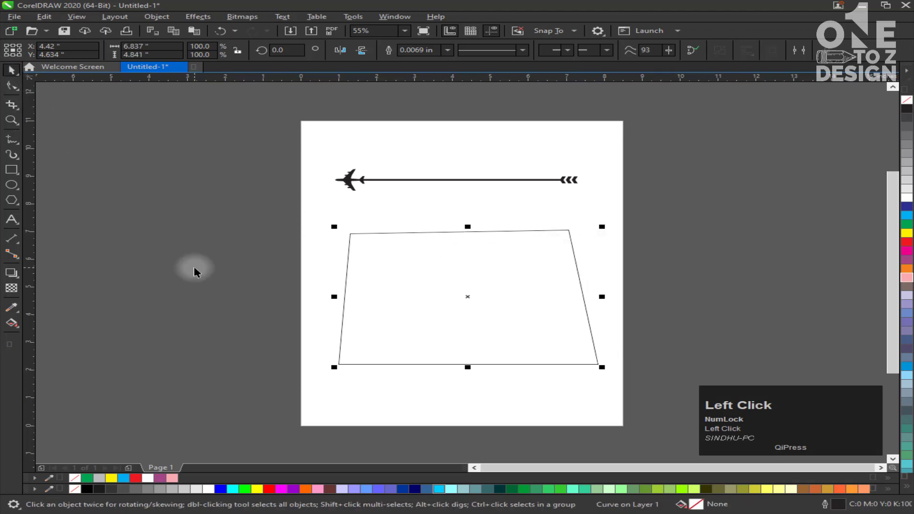
mouse_move(521, 327)
mouse_down()
mouse_move(594, 377)
mouse_move(598, 398)
mouse_up()
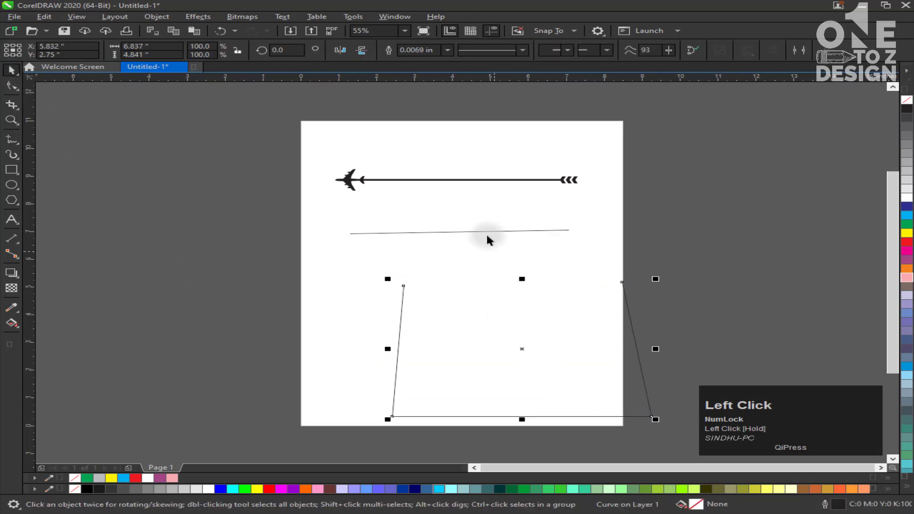
click(478, 228)
drag(478, 219, 479, 219)
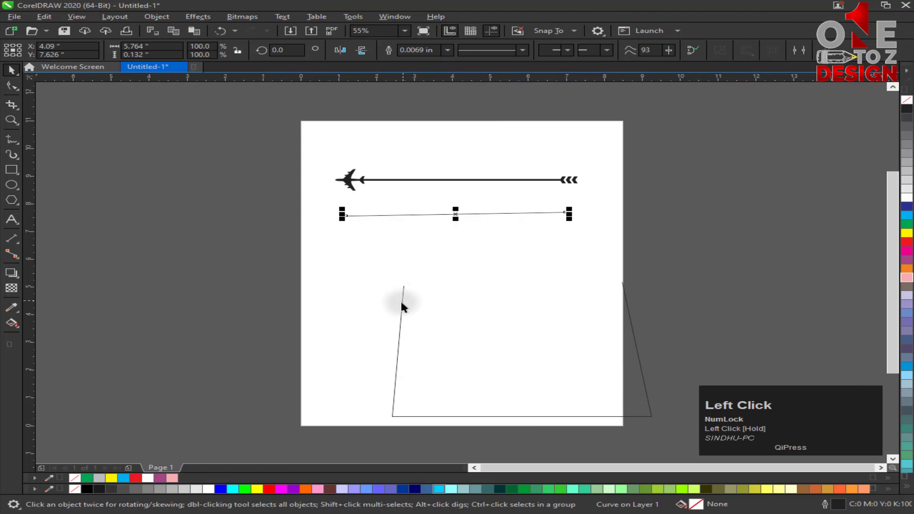
drag(402, 301, 351, 269)
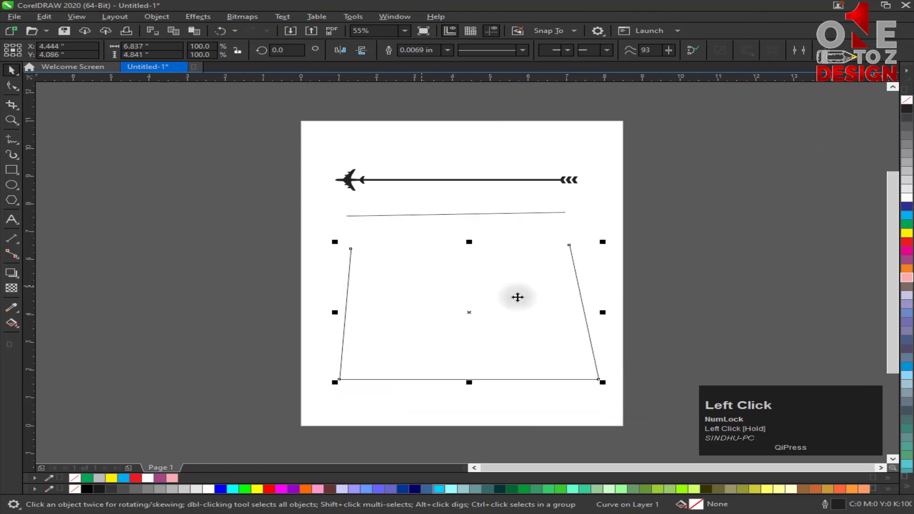
Try palette fills on the open three-sided outline, finishing with red (M:100 Y:100).
click(906, 242)
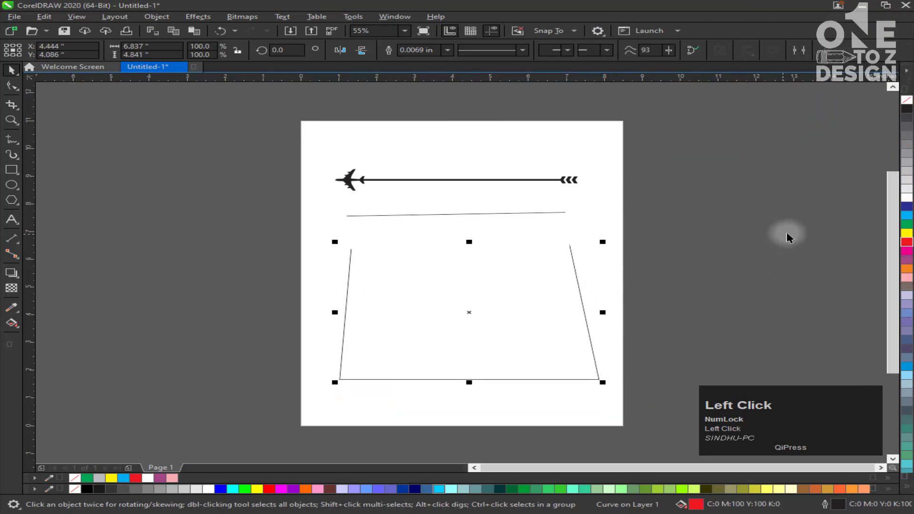
click(908, 225)
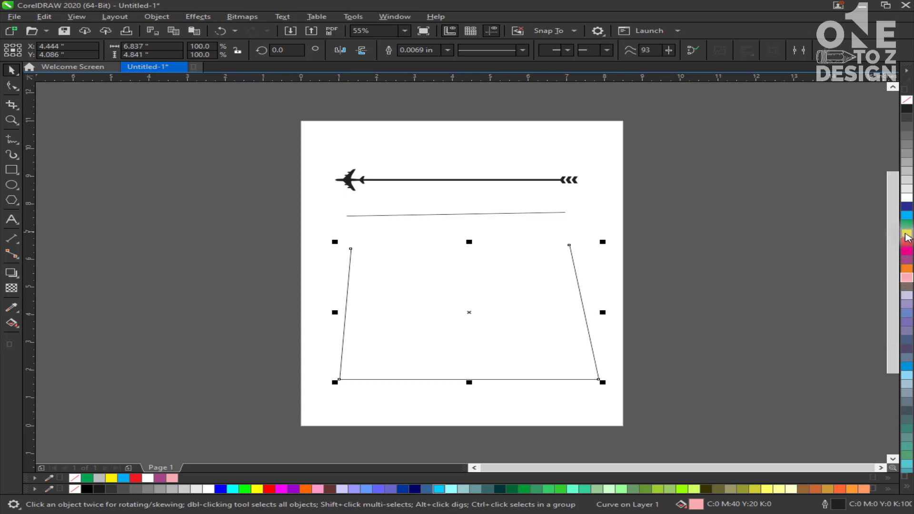
click(908, 243)
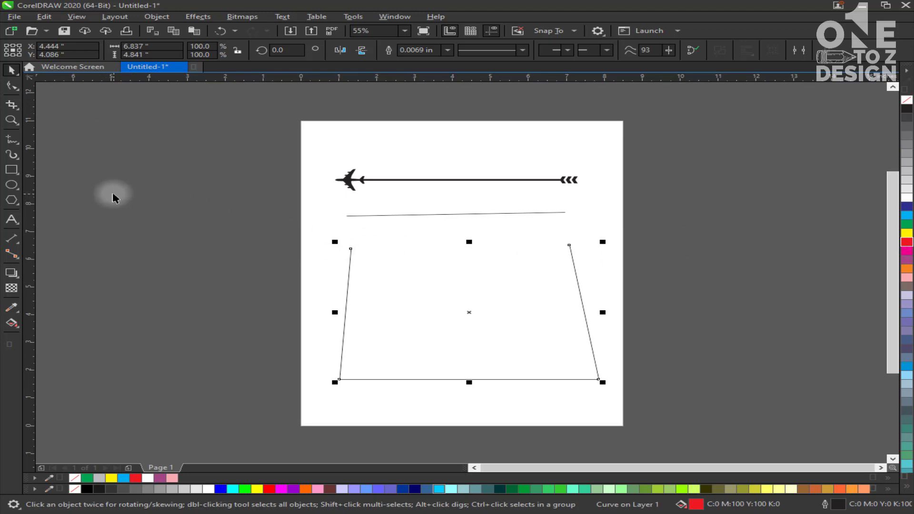
Close the three-sided outline with a Freehand line between its two open upper end nodes.
click(12, 139)
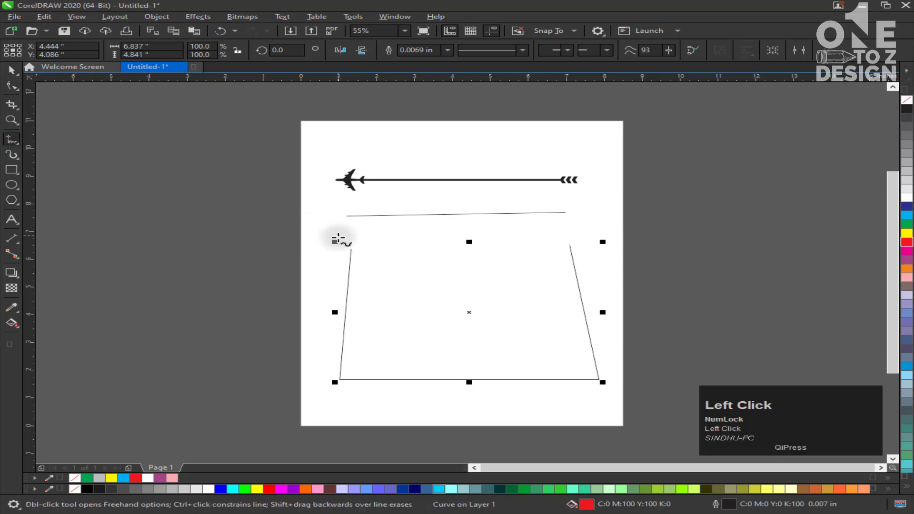
click(350, 248)
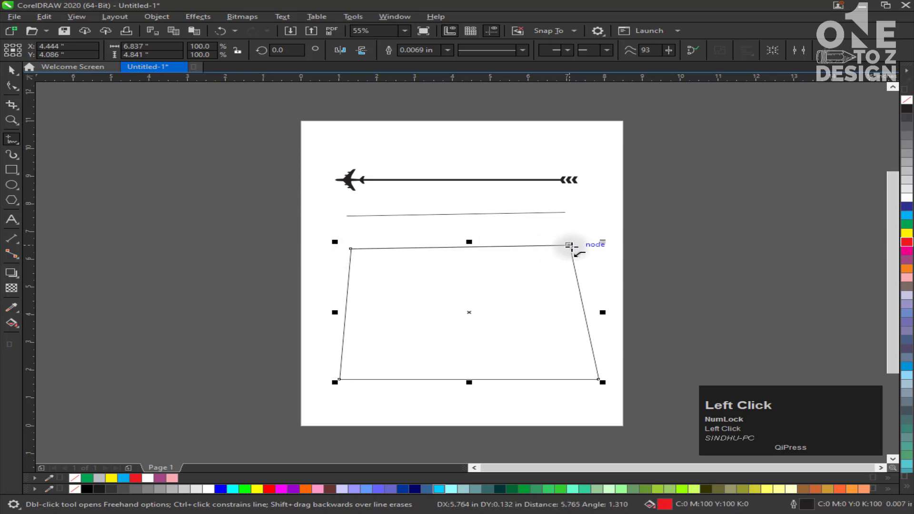
click(569, 245)
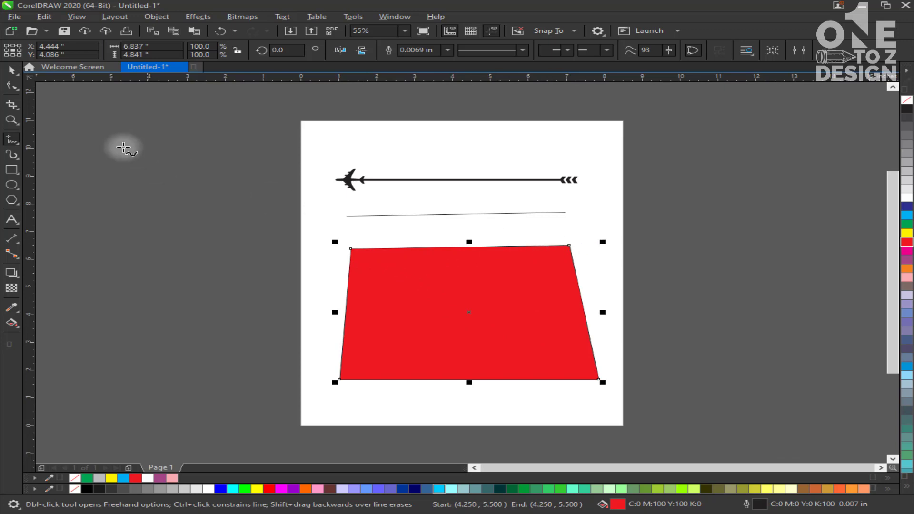
Delete the red four-sided shape and the separate line above it.
click(11, 69)
click(482, 305)
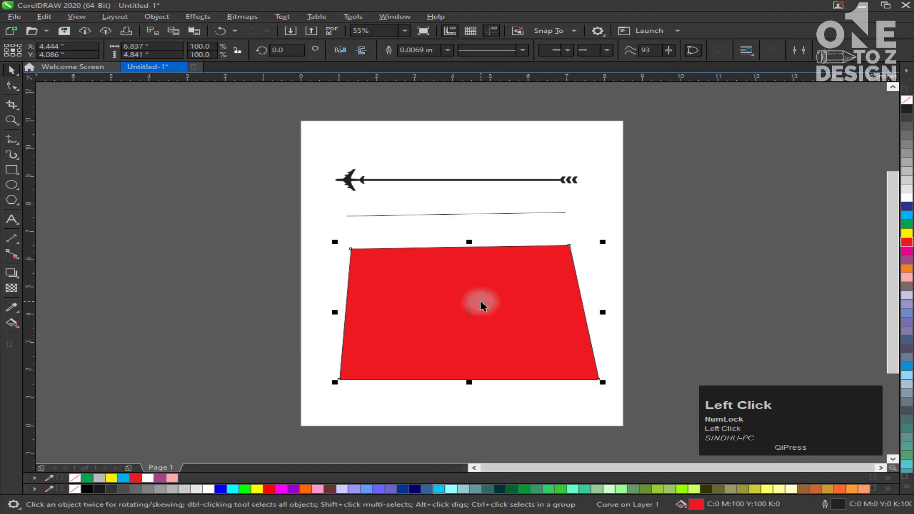
key(Delete)
click(505, 213)
key(Delete)
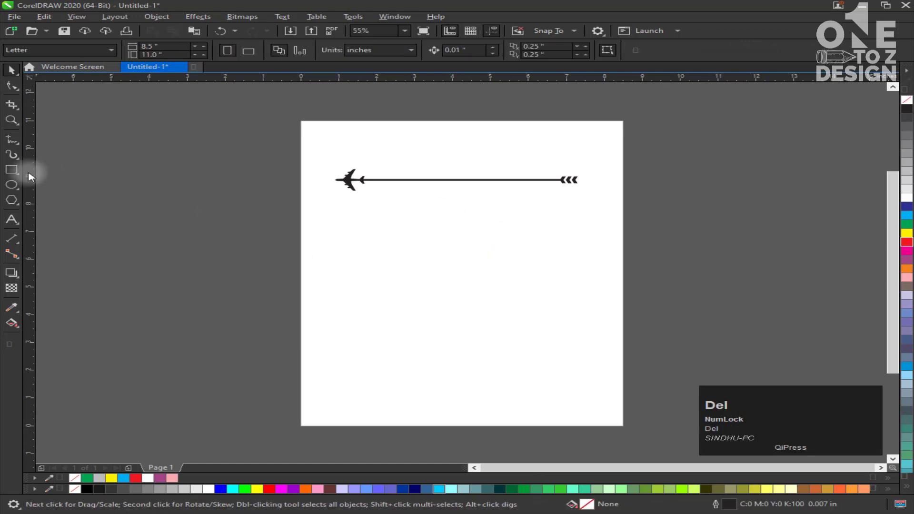
Draw a closed, winding Bézier shape with curved segments below the airplane line, ending on its starting node.
click(19, 143)
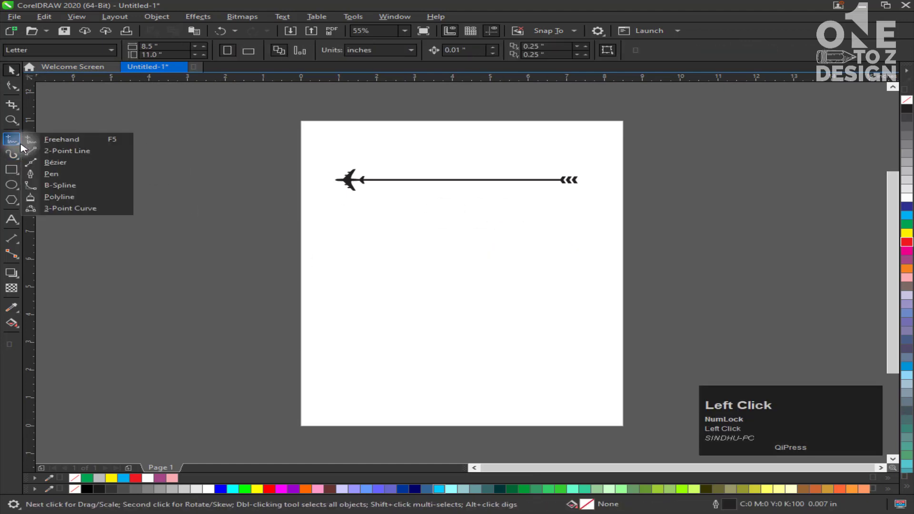
click(105, 163)
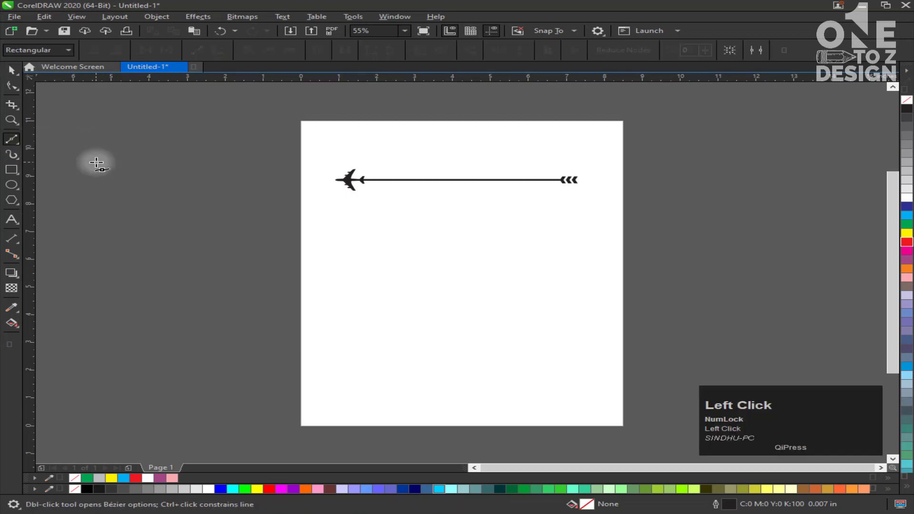
click(356, 214)
drag(567, 225, 587, 265)
drag(591, 340, 567, 365)
drag(485, 396, 491, 431)
drag(397, 432, 333, 418)
drag(350, 333, 398, 322)
drag(539, 305, 538, 265)
drag(367, 243, 319, 257)
drag(296, 217, 356, 213)
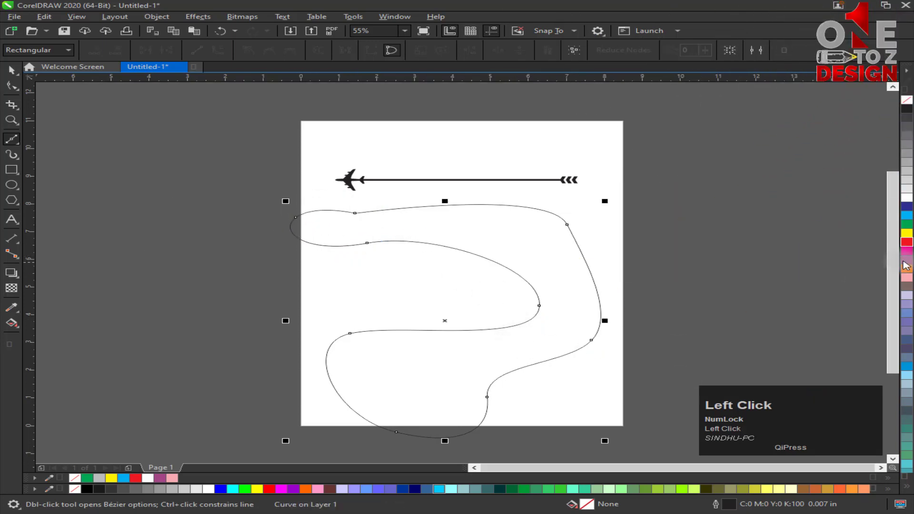
Fill the closed winding shape with red (M:100 Y:100), and undo the fill together with the path's last segments.
click(907, 243)
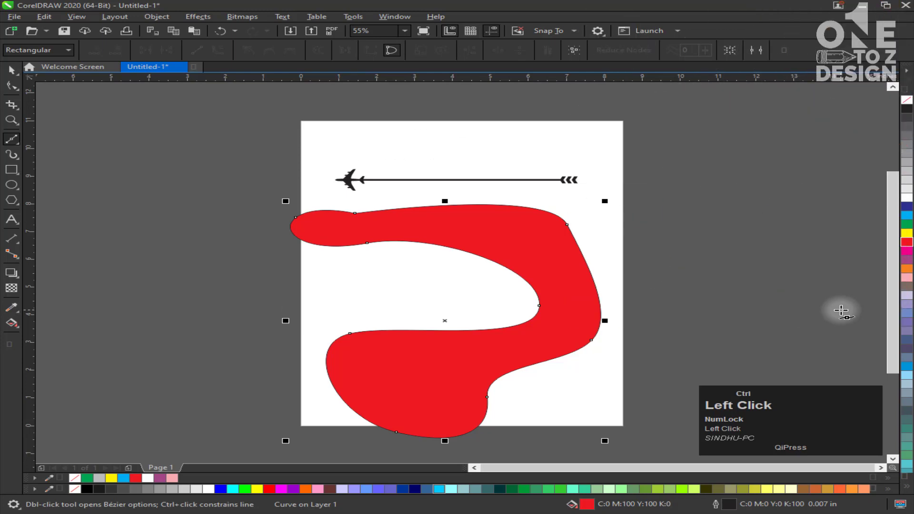
key(ctrl+z)
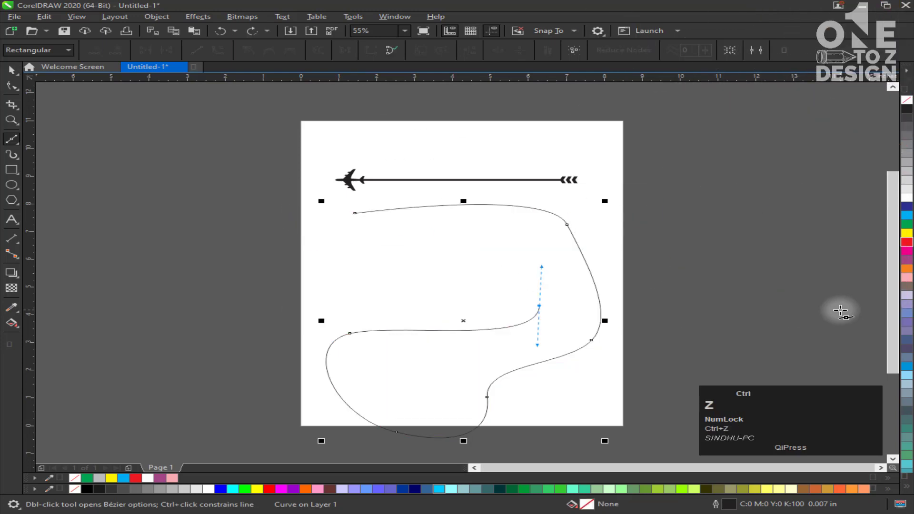
key(ctrl+z)
Continue the Bézier path past its starting node, leaving it open, and give it a purple fill (C:20 M:80 K:20).
drag(355, 285, 330, 279)
drag(324, 223, 337, 217)
click(422, 197)
click(11, 70)
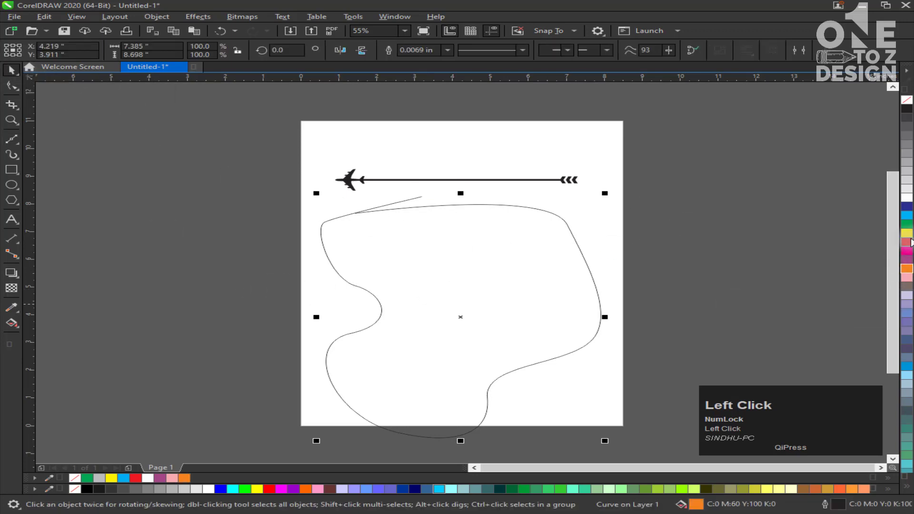
click(907, 260)
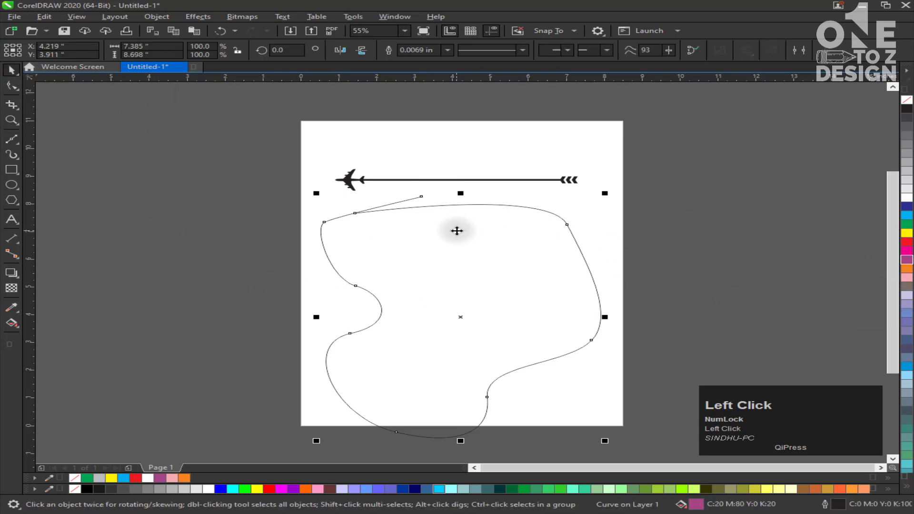
Join the path's loose end node to its starting node with the Shape tool to close the curve.
key(z)
drag(238, 167, 534, 269)
key(F2)
drag(596, 205, 288, 289)
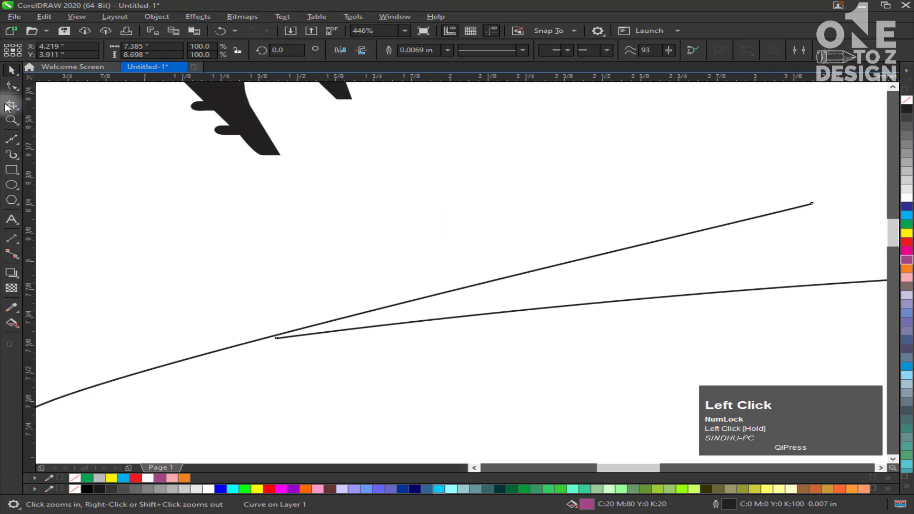
click(11, 91)
drag(810, 205, 276, 338)
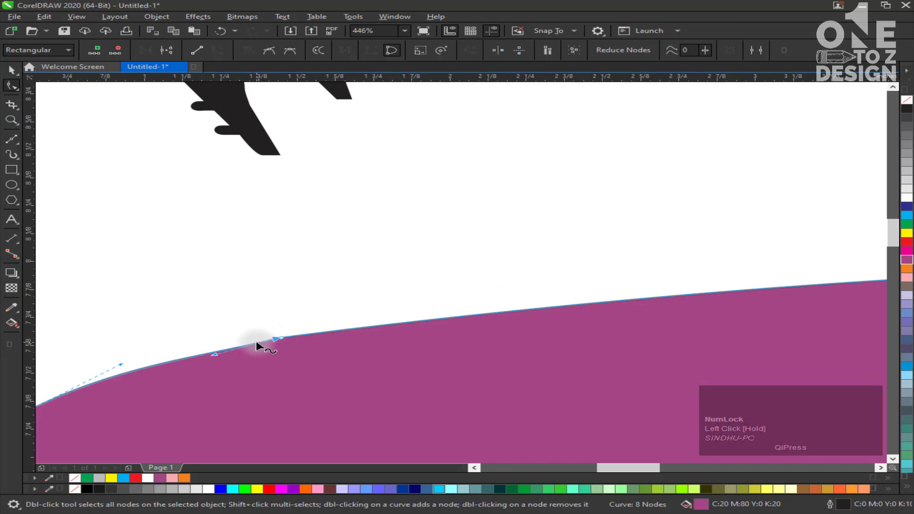
key(F2)
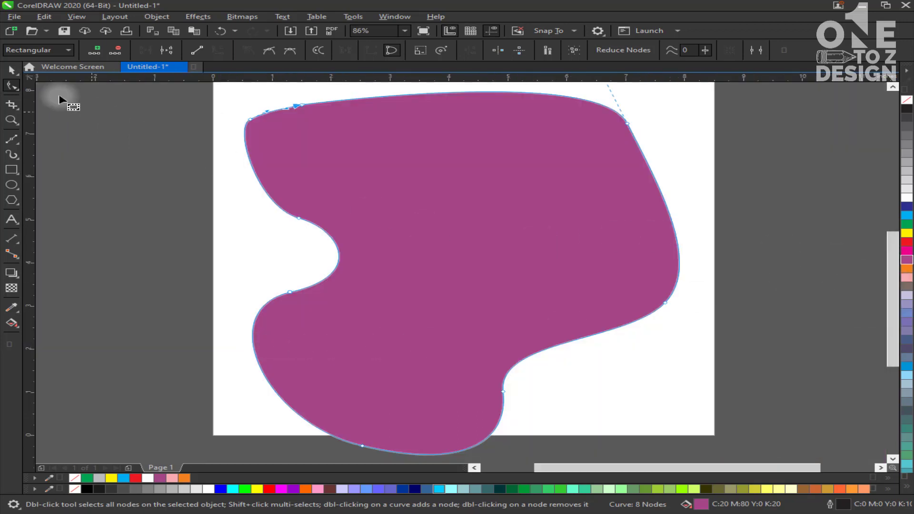
Delete the closed purple shape below the airplane line.
click(10, 70)
click(210, 240)
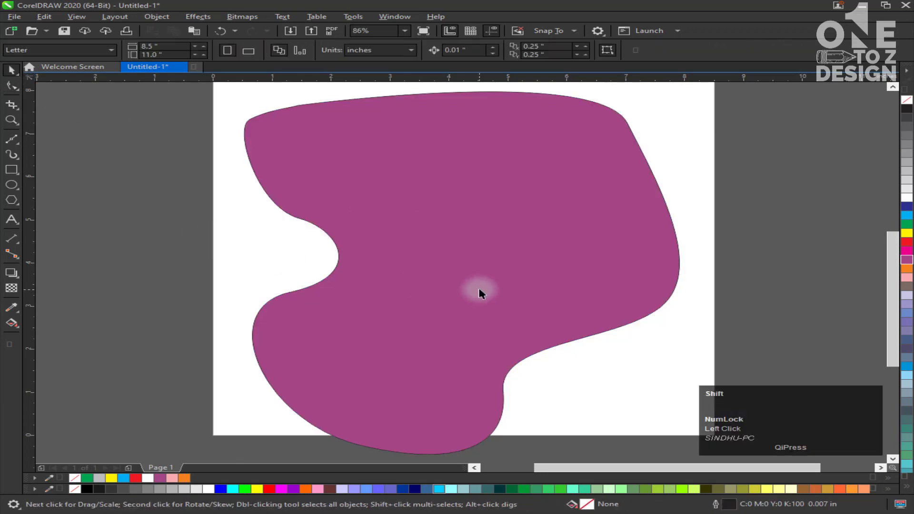
key(F4)
click(581, 275)
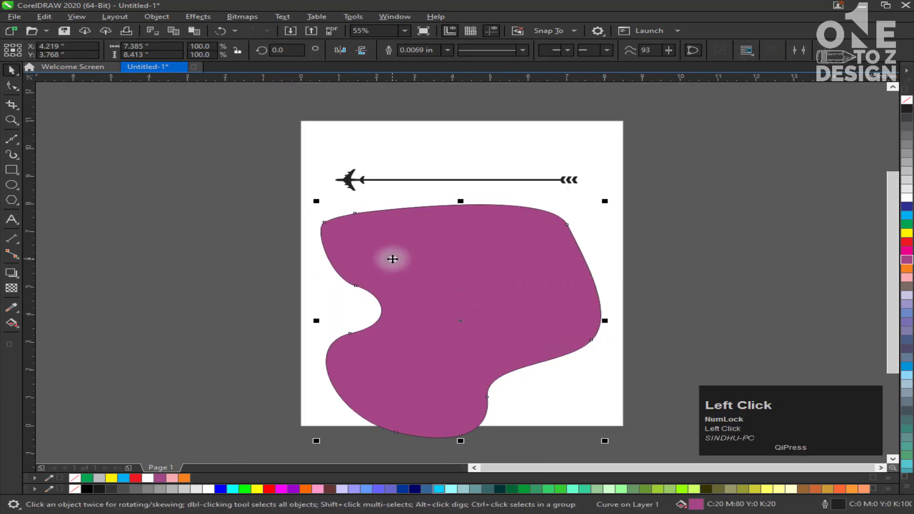
key(Delete)
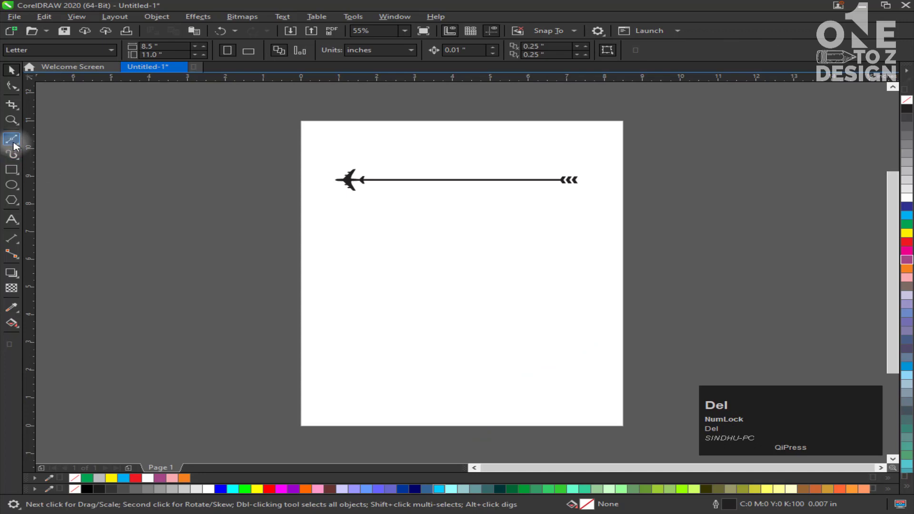
Draw a closed six-node curve with the Bézier tool below the airplane line, about 6.35 by 5.49 in.
click(13, 142)
click(17, 143)
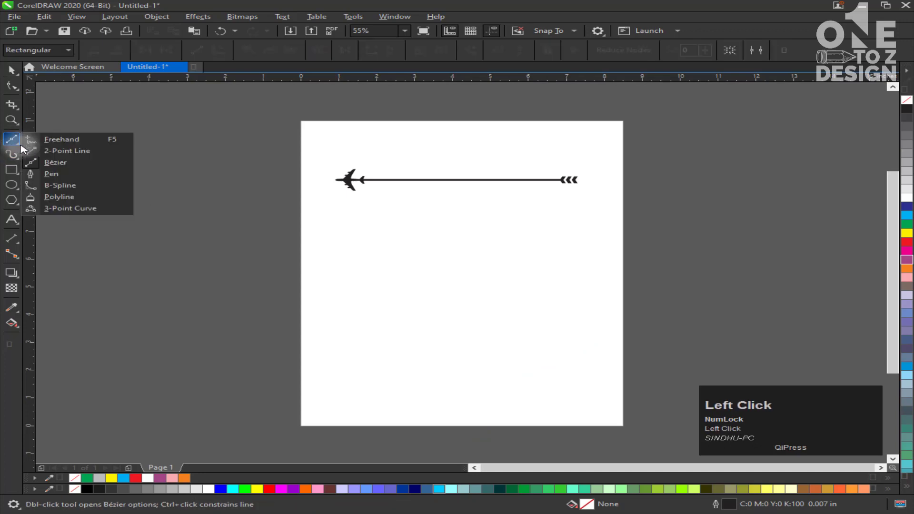
click(69, 163)
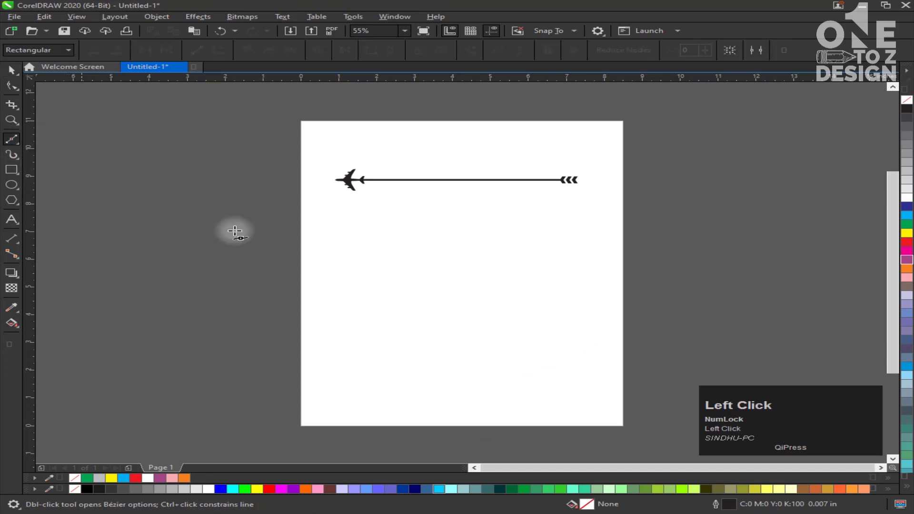
drag(378, 247, 446, 232)
drag(567, 258, 574, 270)
drag(589, 344, 577, 364)
drag(512, 389, 503, 388)
drag(374, 350, 369, 341)
drag(357, 284, 372, 274)
click(378, 247)
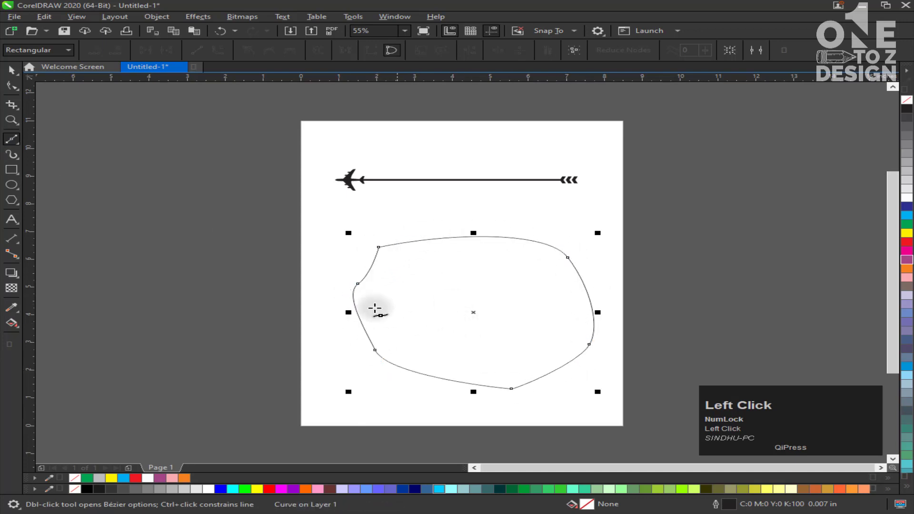
Select the closed Bézier curve below the airplane line and delete it.
click(10, 71)
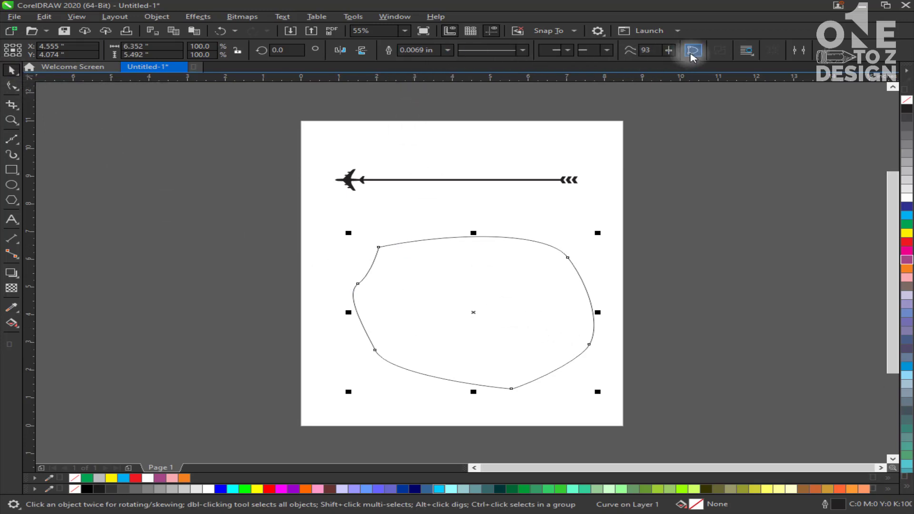
click(524, 50)
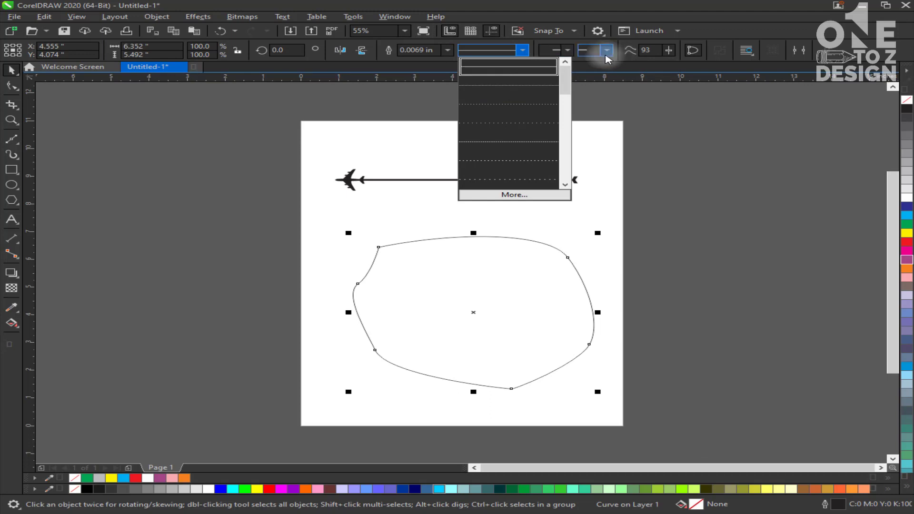
click(374, 261)
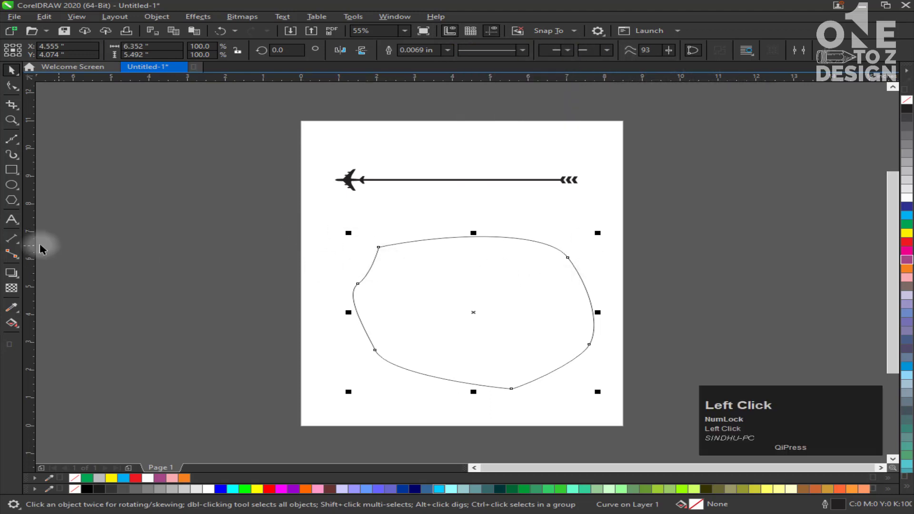
key(Delete)
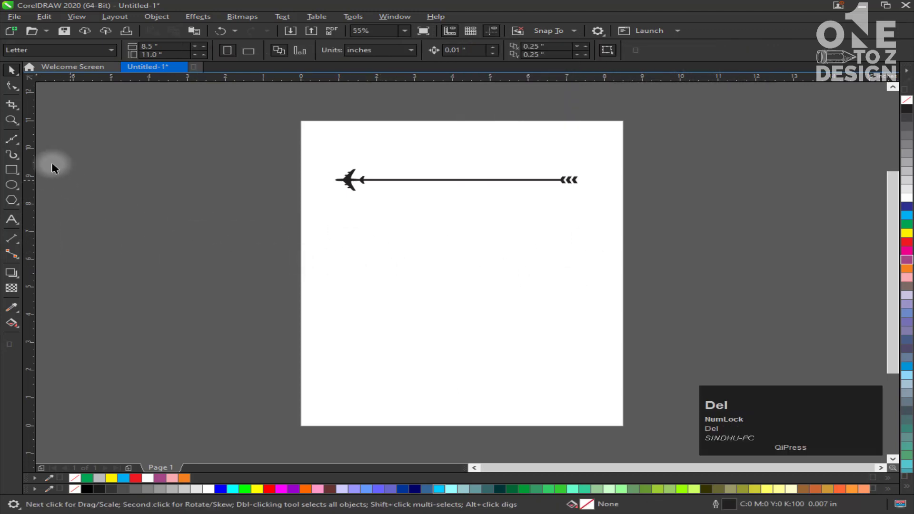
key(ctrl+z)
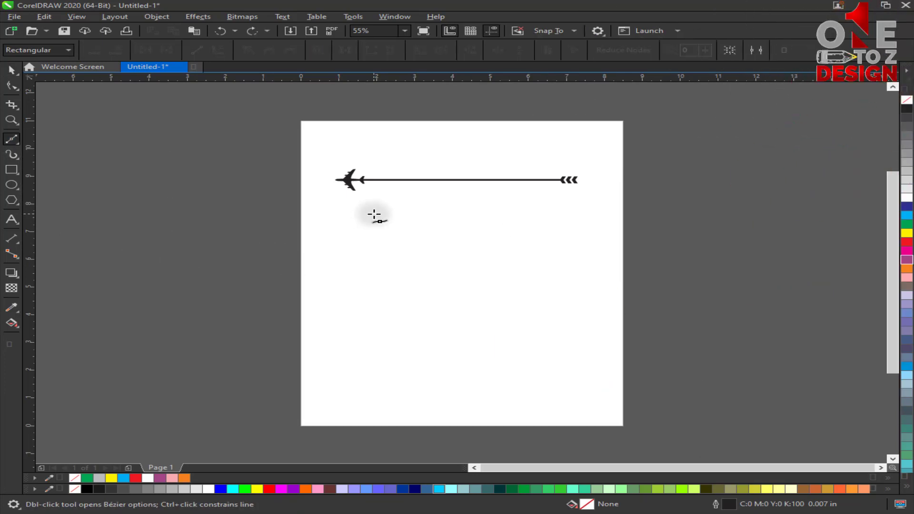
Draw a closed five-node Bézier shape below the airplane line, curving the right and lower segments with their control handles.
key(shift)
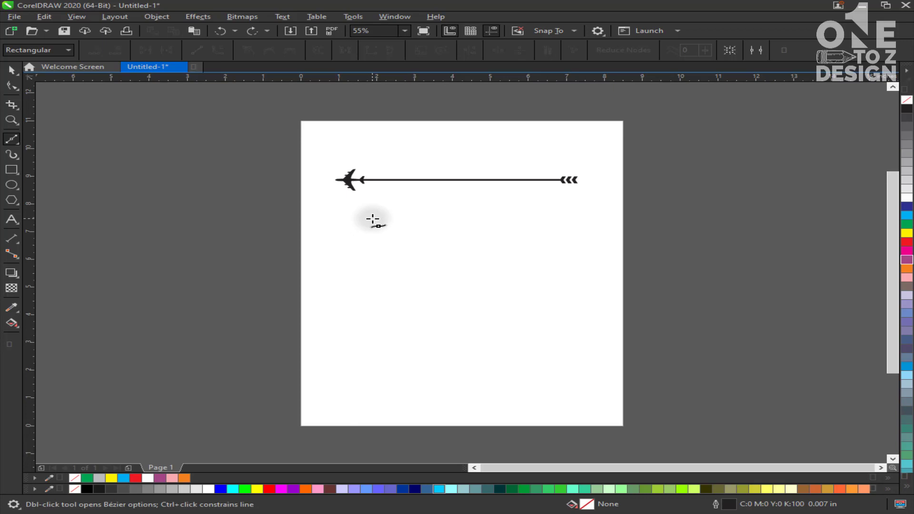
key(ctrl)
click(373, 219)
drag(539, 251, 538, 306)
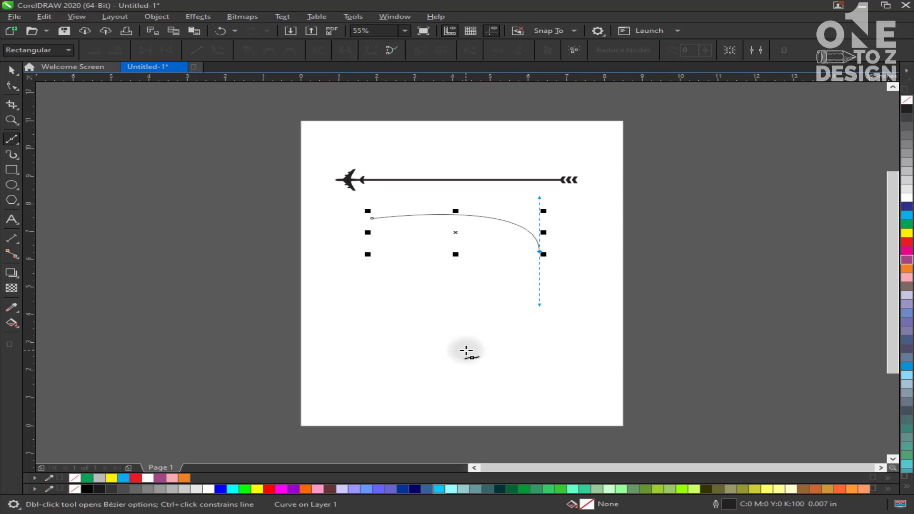
drag(467, 350, 538, 387)
drag(449, 367, 394, 375)
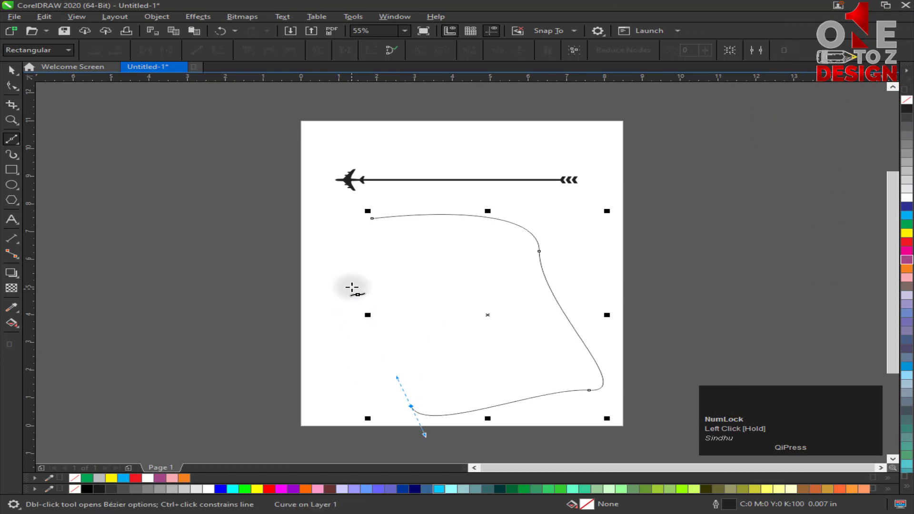
click(346, 260)
click(372, 218)
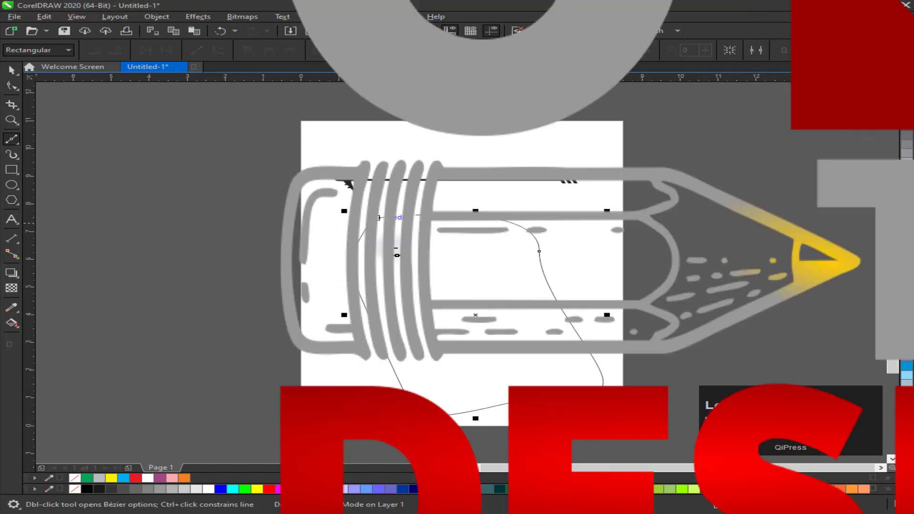
Undo the five-node Bézier shape completely.
key(ctrl+z)
key(ctrl+z)
key(ctrl+z)
key(ctrl+z)
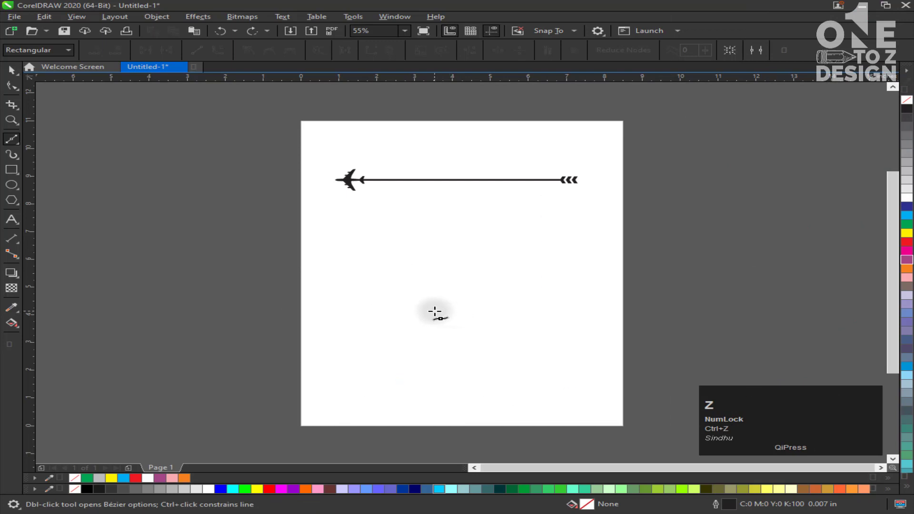
Draw a closed winding shape about 10.59 by 6.72 in with the Pen tool below the airplane line and fill it yellow.
click(18, 144)
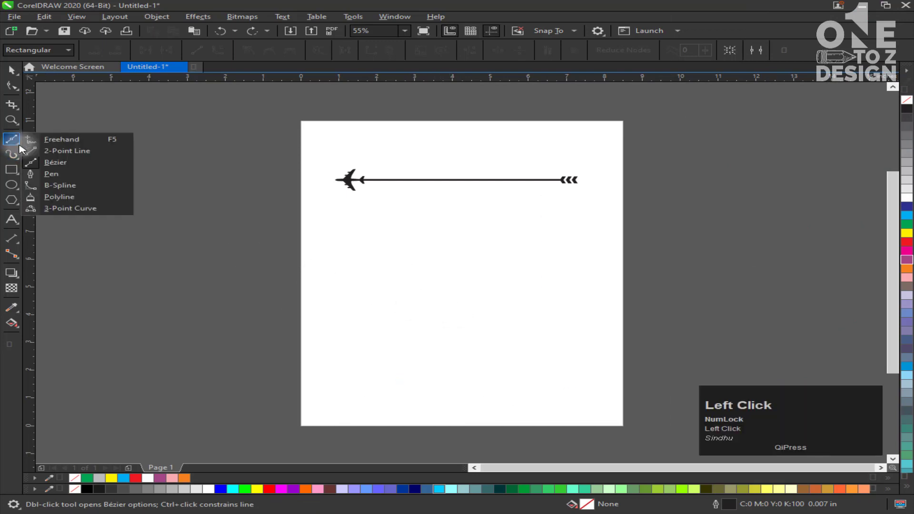
click(79, 178)
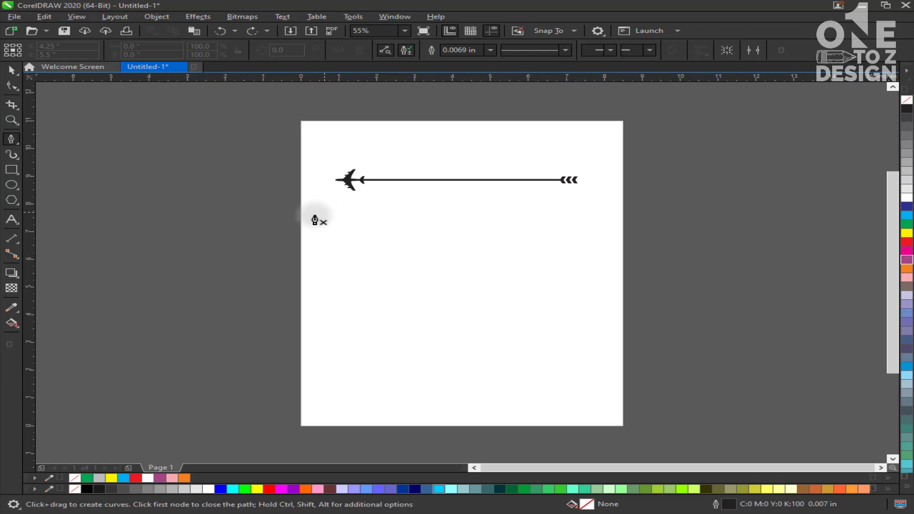
click(341, 222)
drag(581, 239, 595, 298)
drag(568, 371, 486, 396)
drag(373, 377, 319, 327)
drag(336, 294, 358, 277)
drag(445, 225, 443, 217)
drag(261, 232, 232, 237)
drag(226, 322, 267, 342)
drag(458, 356, 491, 328)
drag(478, 256, 458, 251)
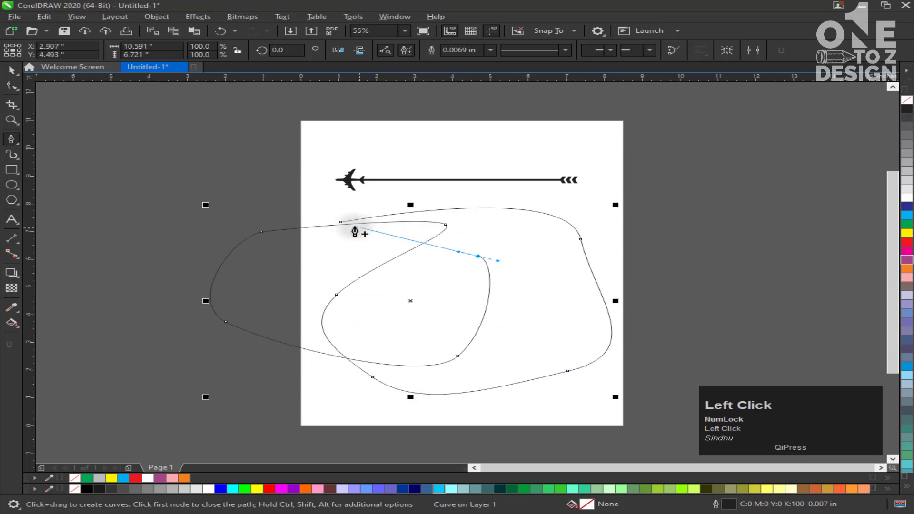
click(341, 222)
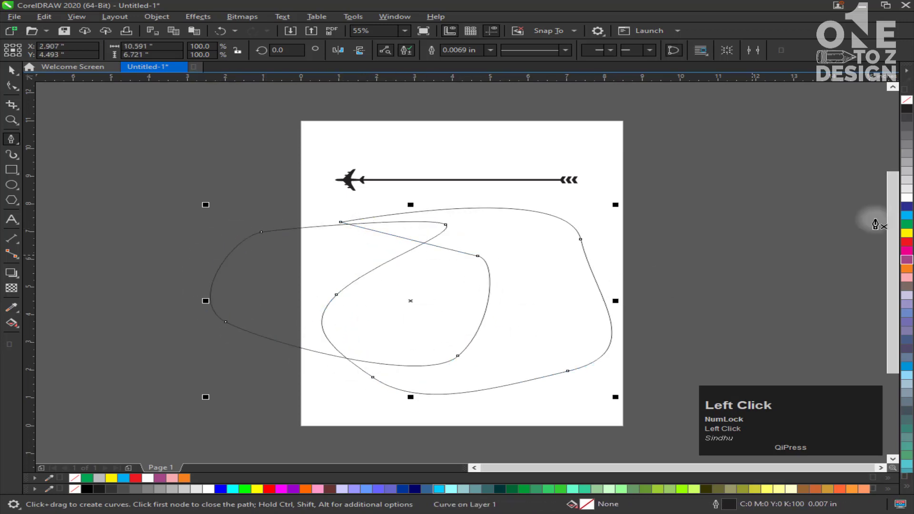
click(907, 234)
Undo the yellow fill and all segments of the Pen path.
key(ctrl+z)
key(ctrl+z)
key(ctrl+z)
key(ctrl+z)
key(ctrl+z)
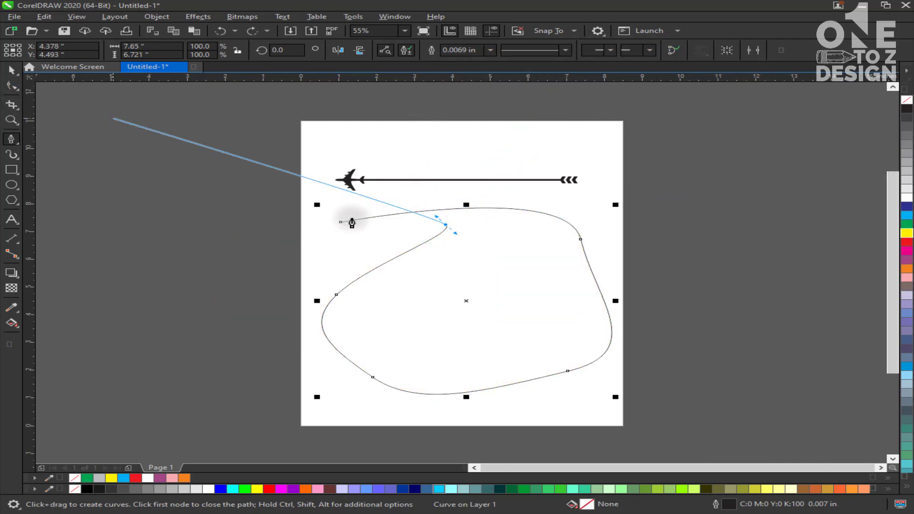
key(ctrl+z)
key(ctrl+z)
key(ctrl+z)
key(ctrl+z)
key(ctrl+z)
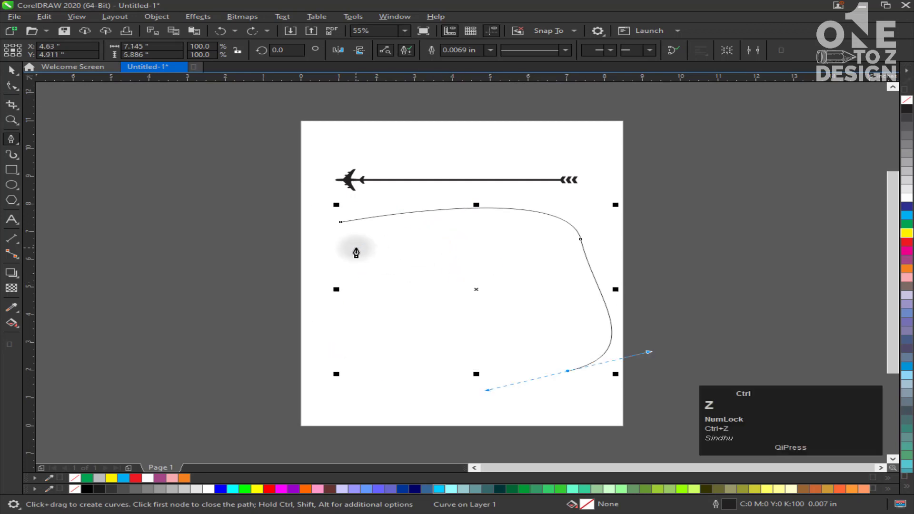
Draw a closed wavy curve about 7.76 by 10.62 in with the B-Spline tool across the airplane line, and undo it.
click(16, 142)
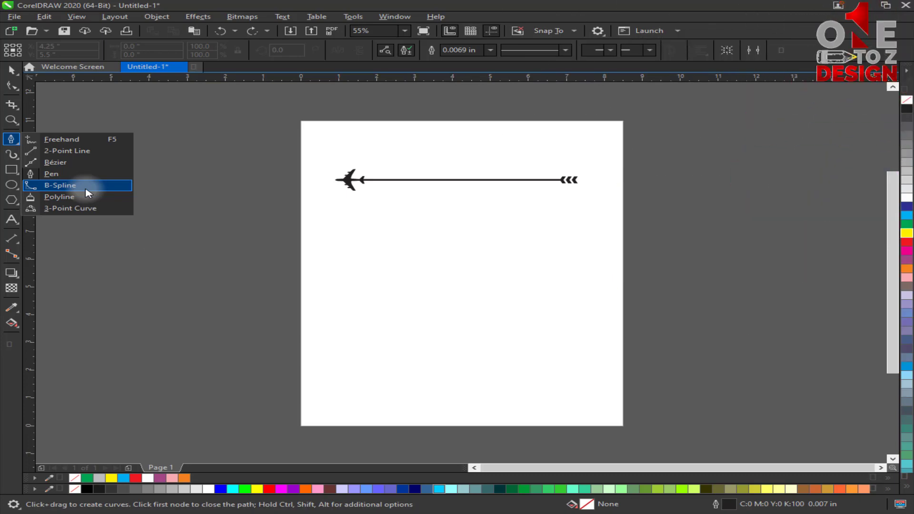
click(86, 189)
click(451, 195)
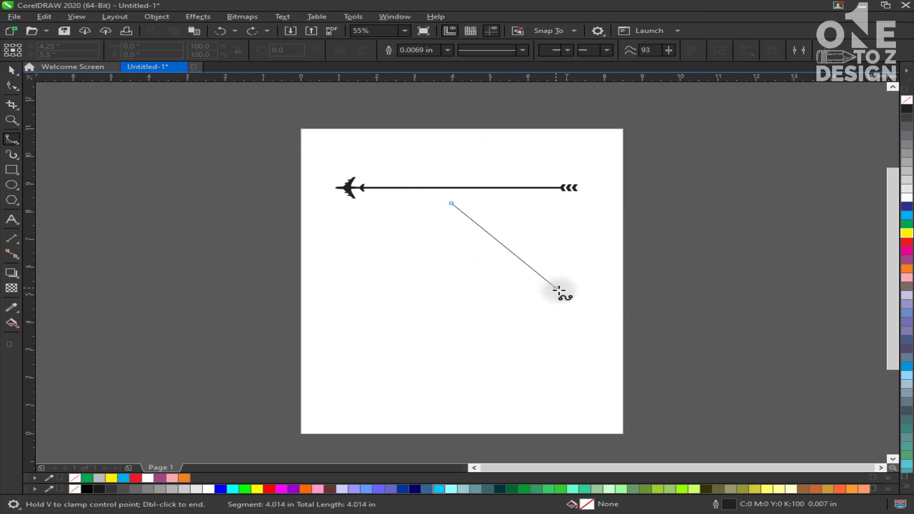
click(583, 274)
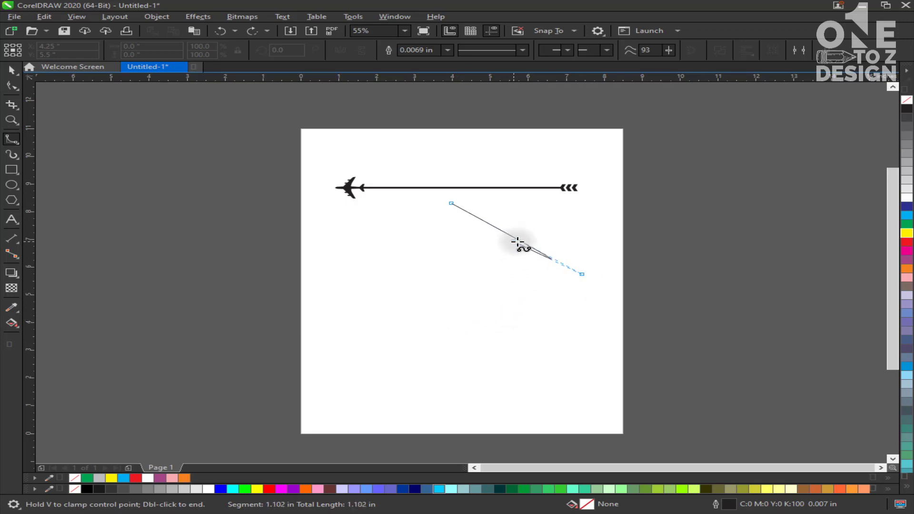
click(457, 335)
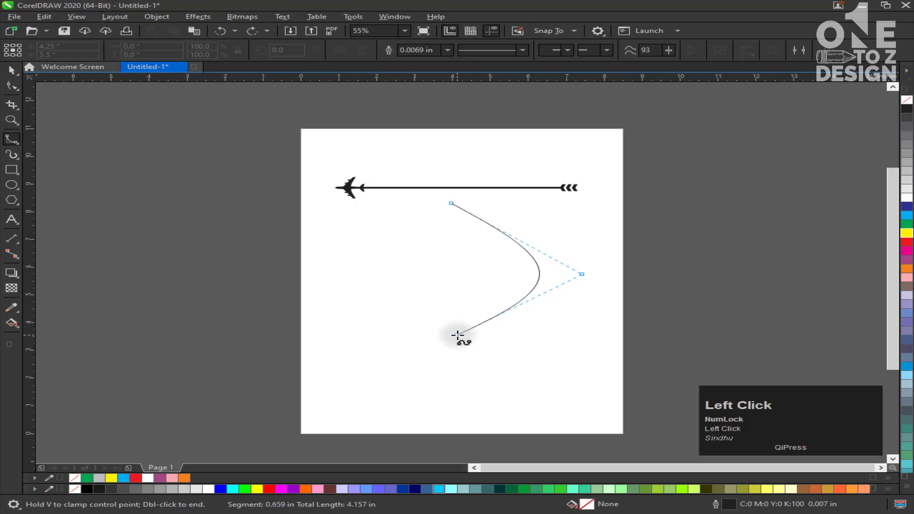
click(598, 408)
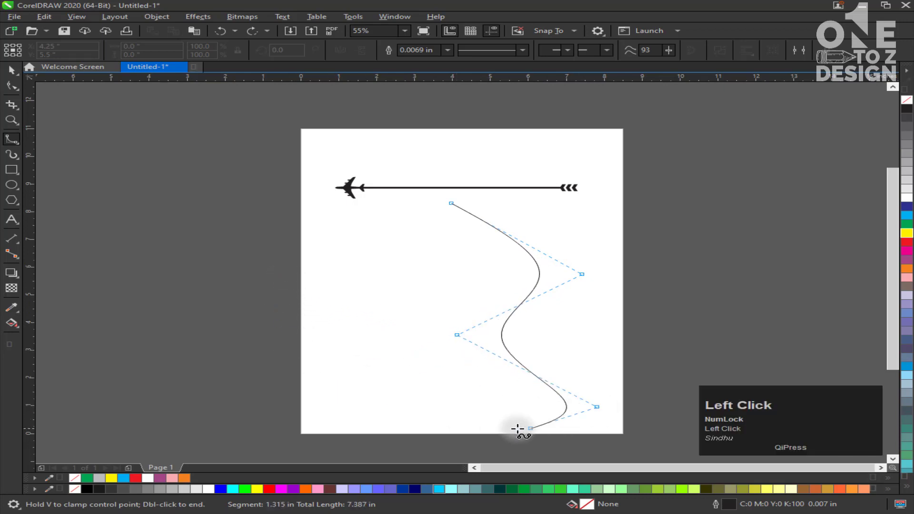
click(415, 423)
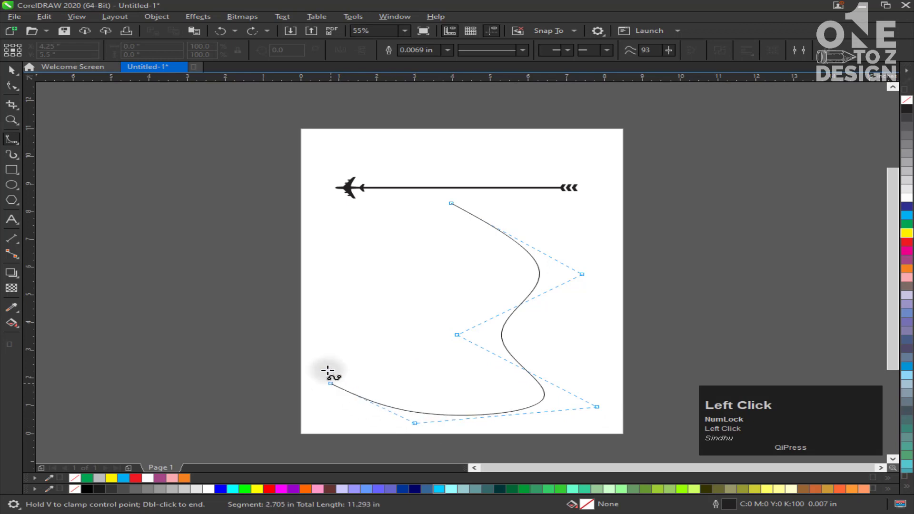
click(355, 303)
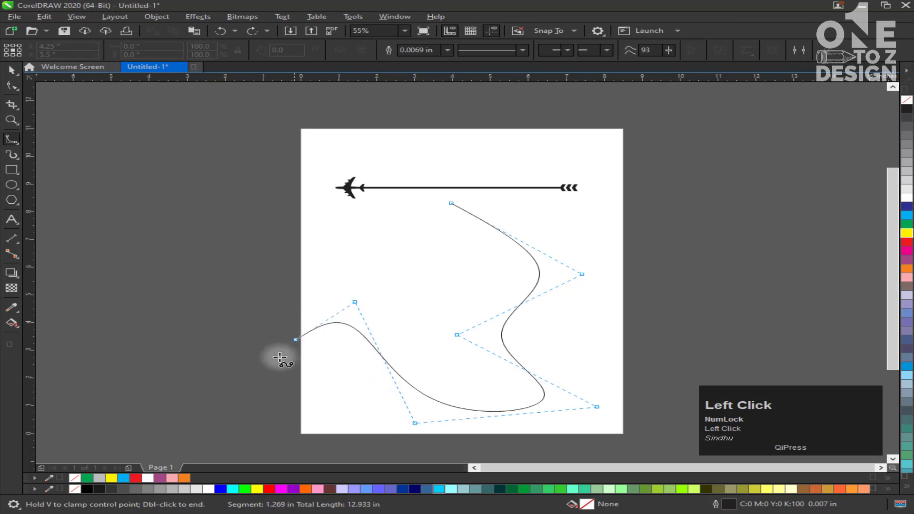
click(242, 389)
click(256, 260)
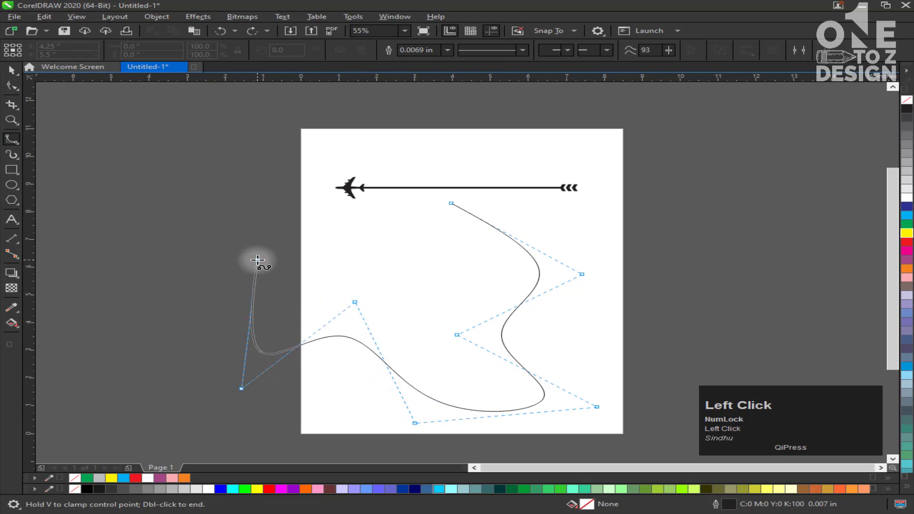
click(404, 232)
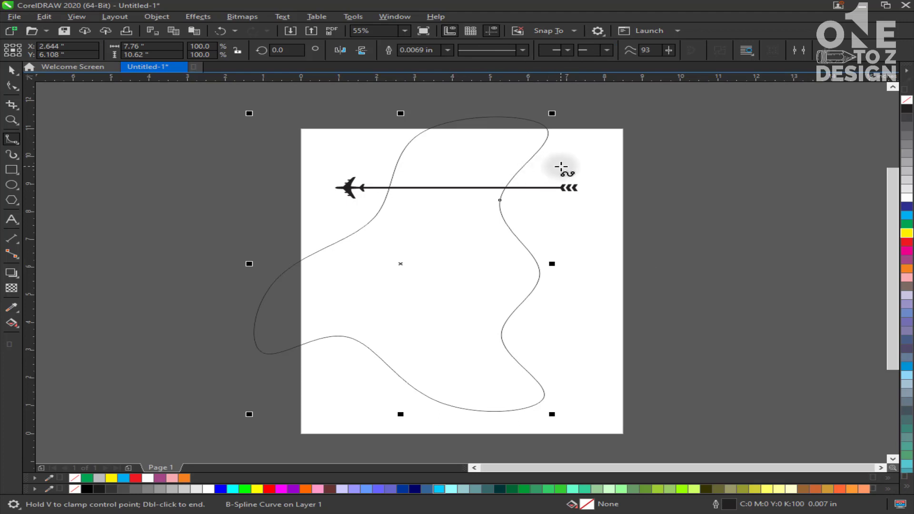
key(ctrl+z)
key(Escape)
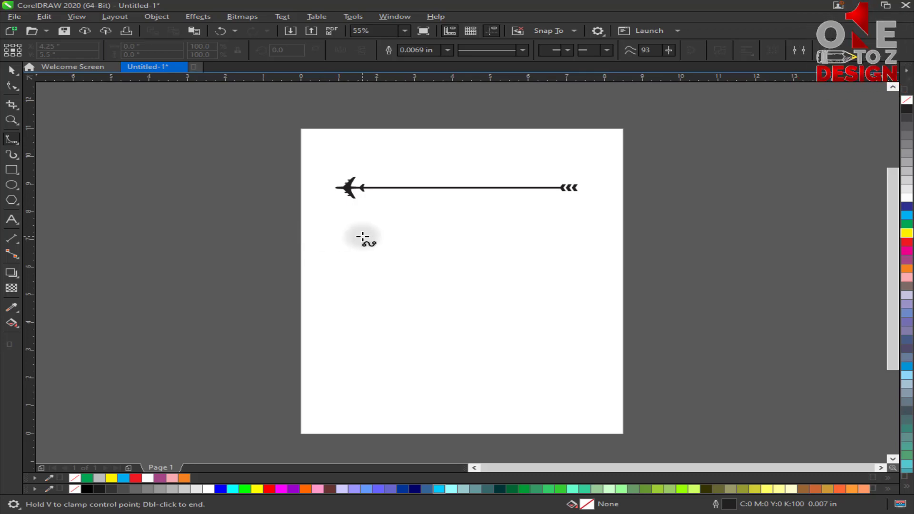
Start an open S-shaped B-Spline curve below the airplane line and cancel it.
click(382, 222)
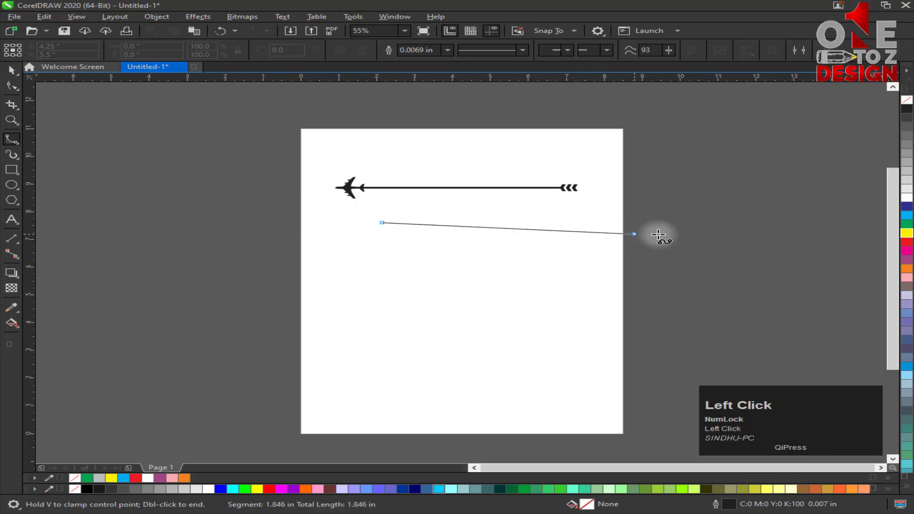
drag(576, 262, 414, 350)
click(392, 346)
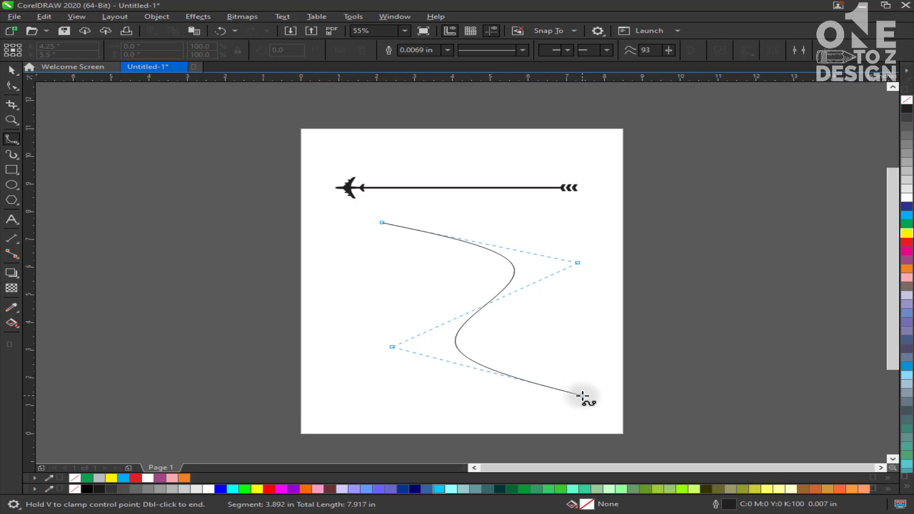
key(Escape)
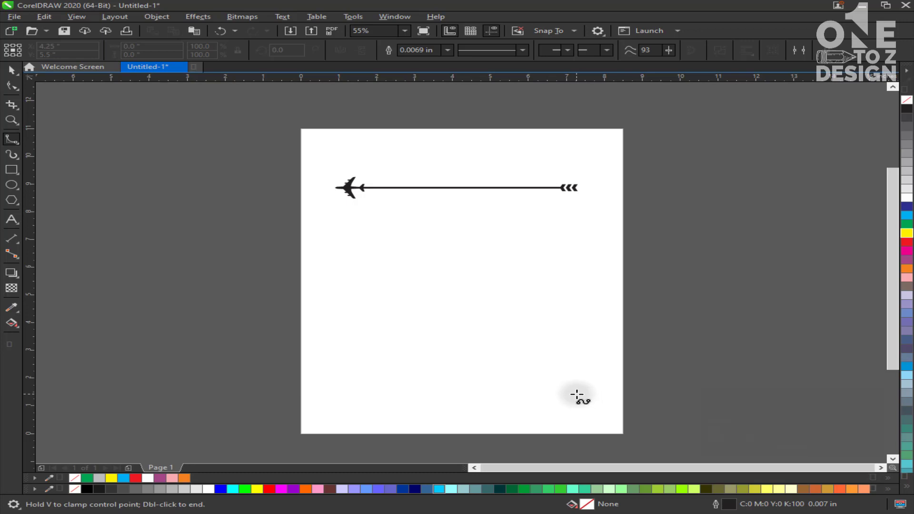
Activate the Polyline tool and bring up the list of curve tools again.
click(17, 142)
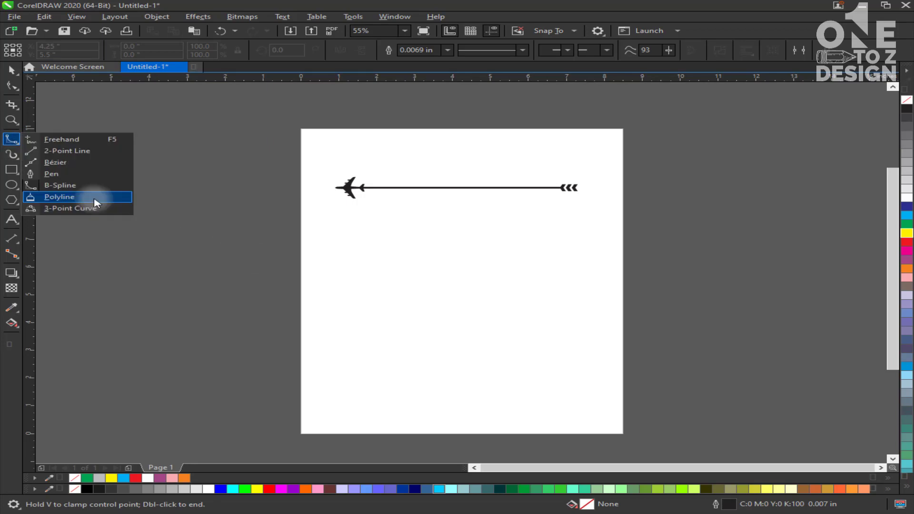
click(59, 197)
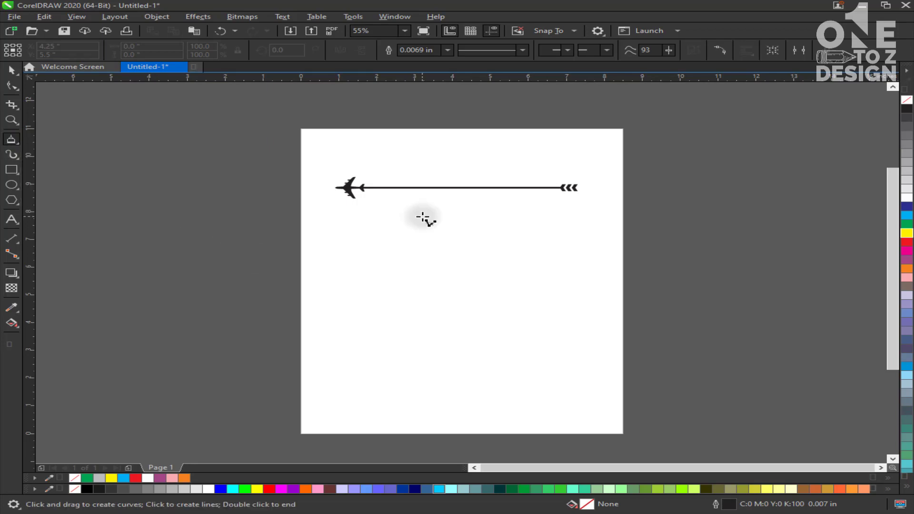
click(21, 145)
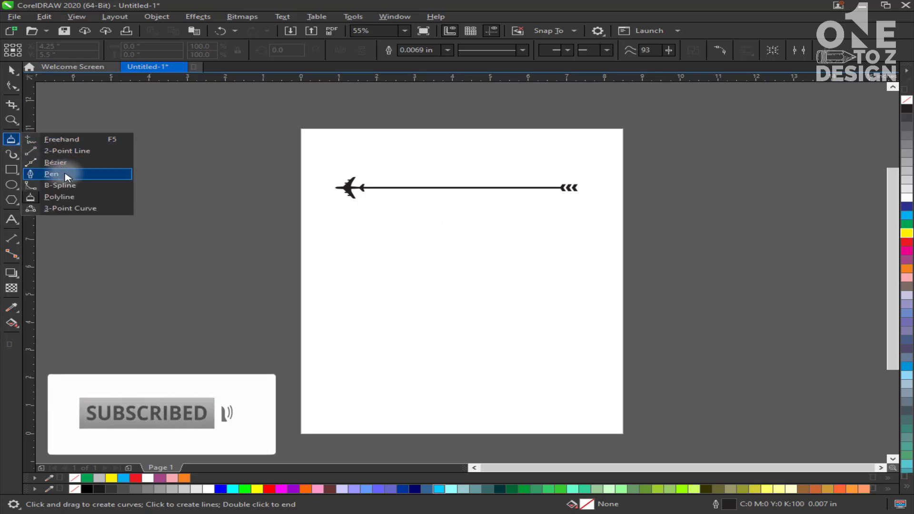
Draw a closed four-sided straight-edged shape with the Polyline tool below the airplane line, and undo it.
click(58, 197)
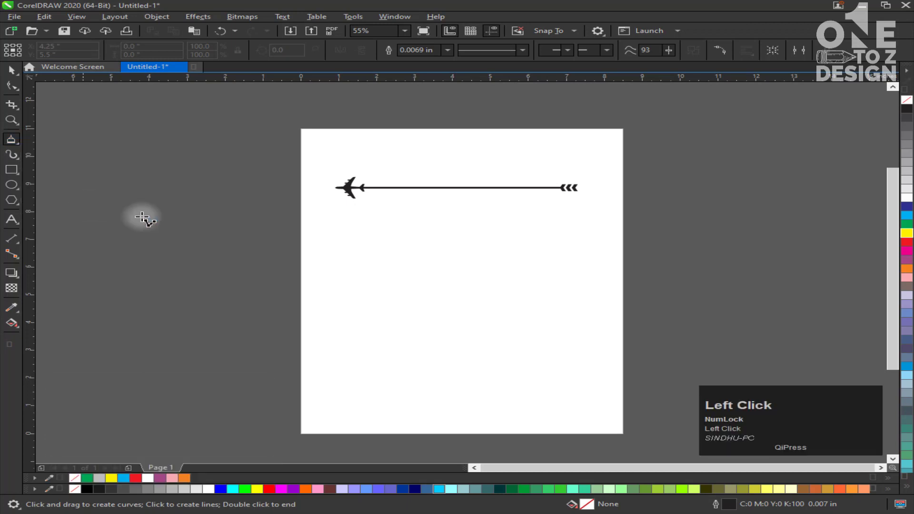
click(437, 215)
click(350, 306)
click(580, 362)
click(578, 227)
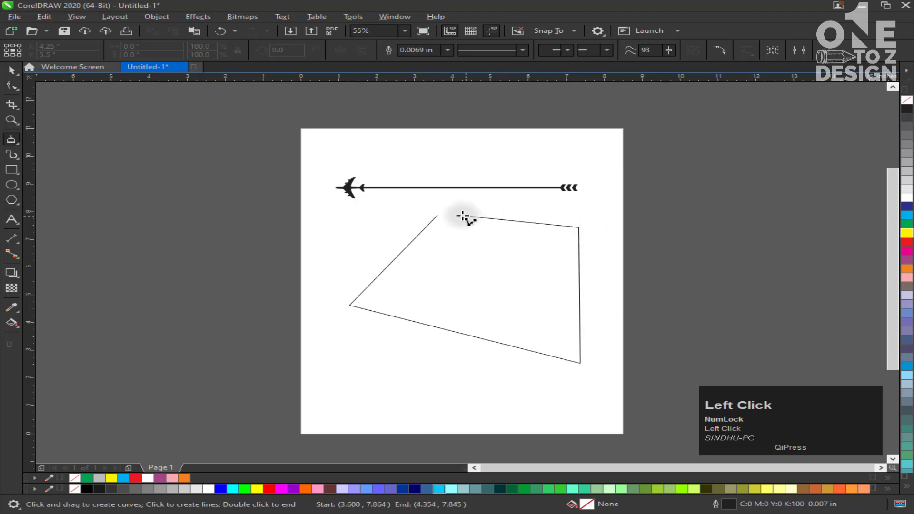
click(435, 214)
key(ctrl+z)
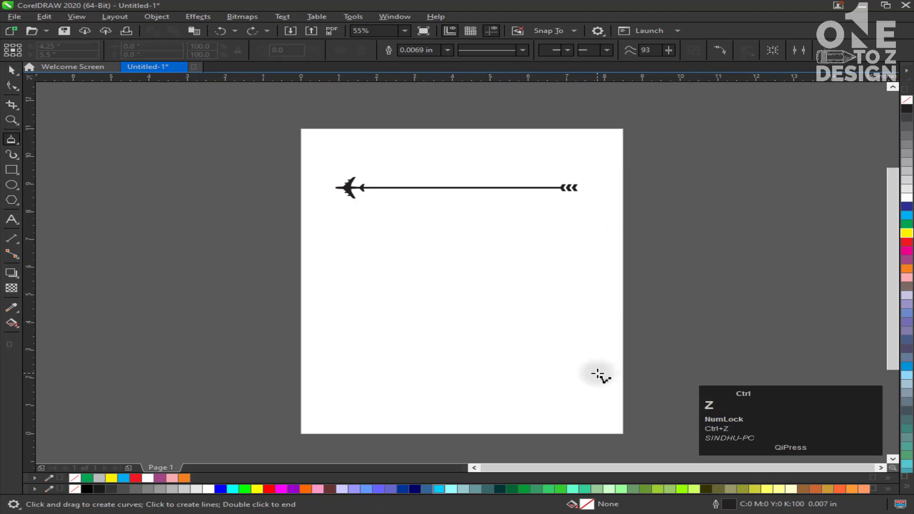
Draw a closed shape of connected arcs about 6.72 by 8.83 in with the Polyline tool below the airplane line.
click(419, 212)
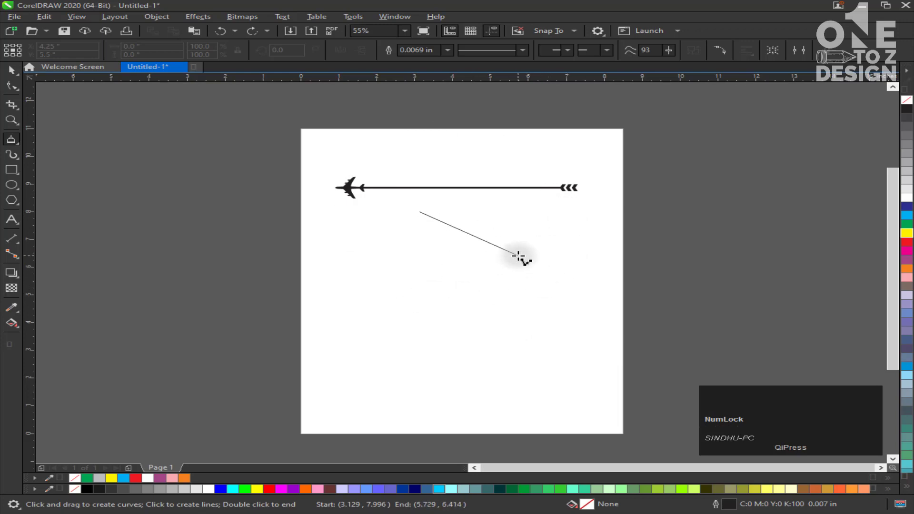
drag(517, 305, 431, 347)
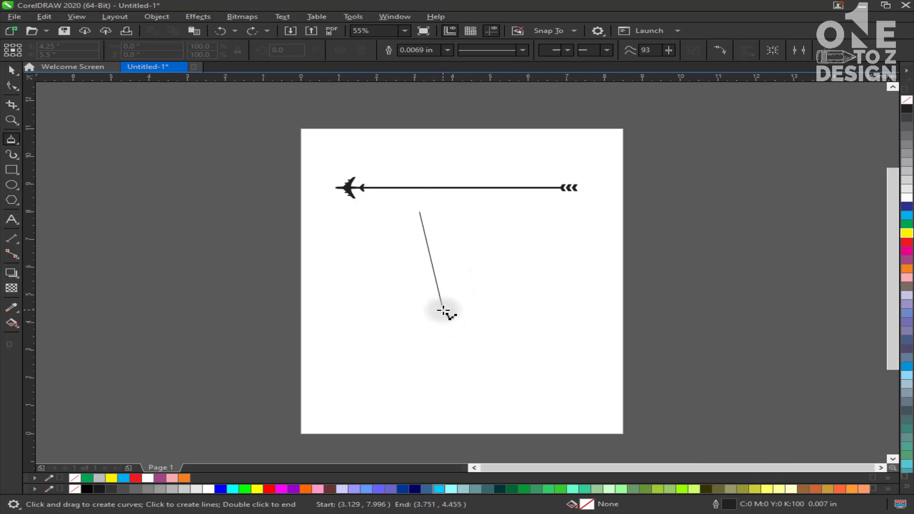
key(alt)
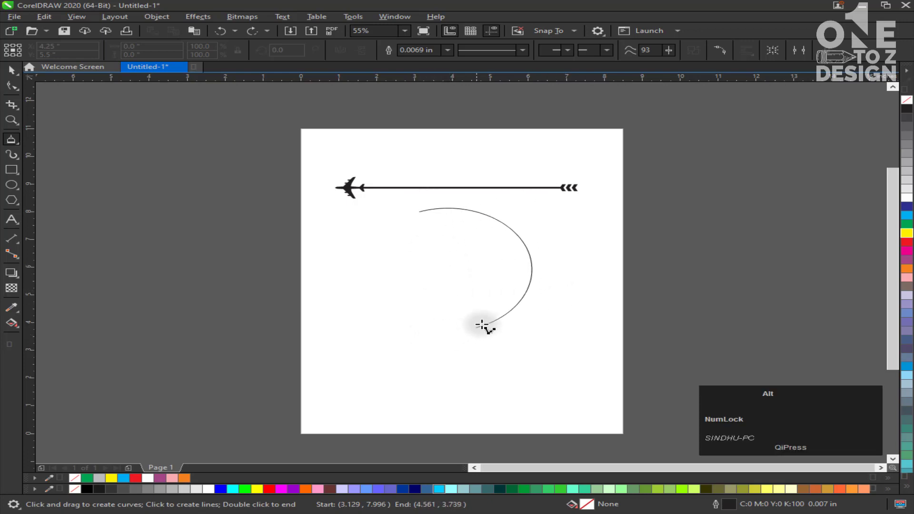
alt+click(439, 317)
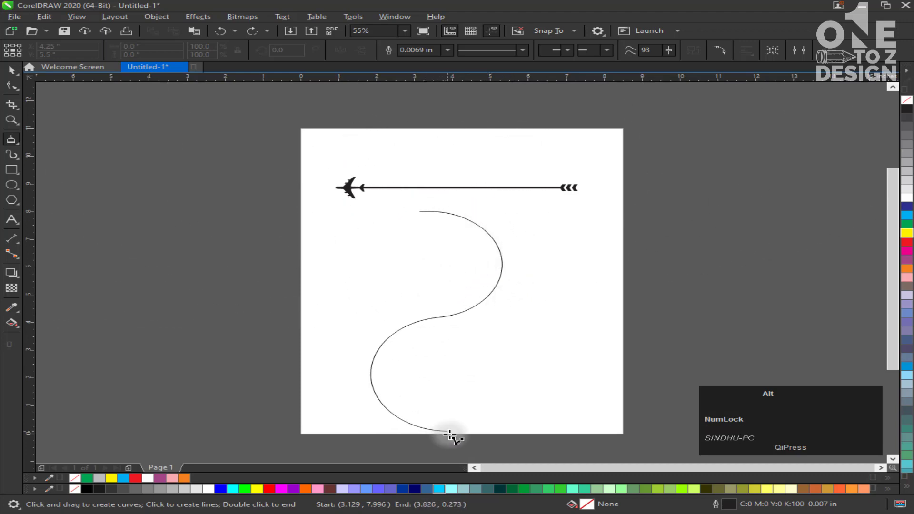
alt+click(461, 456)
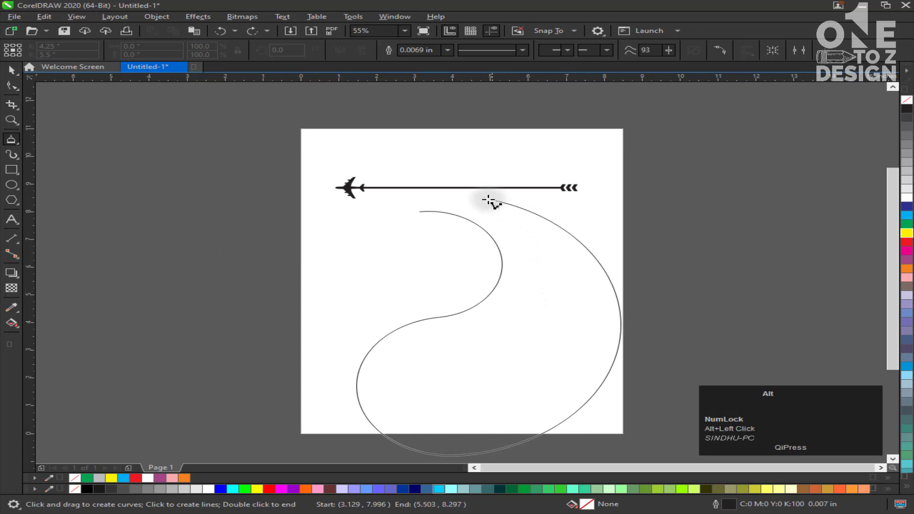
click(419, 212)
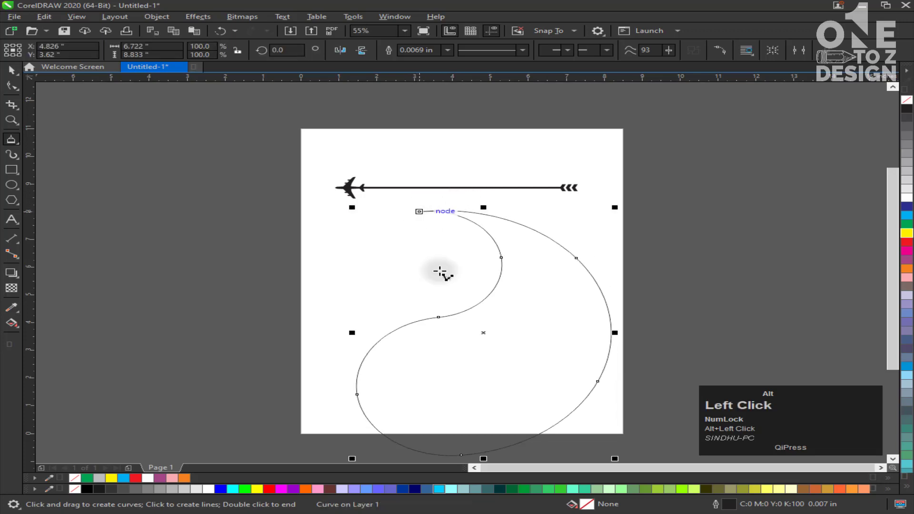
Fill the closed arc shape with red, and undo a trial move of it up across the airplane line.
click(18, 70)
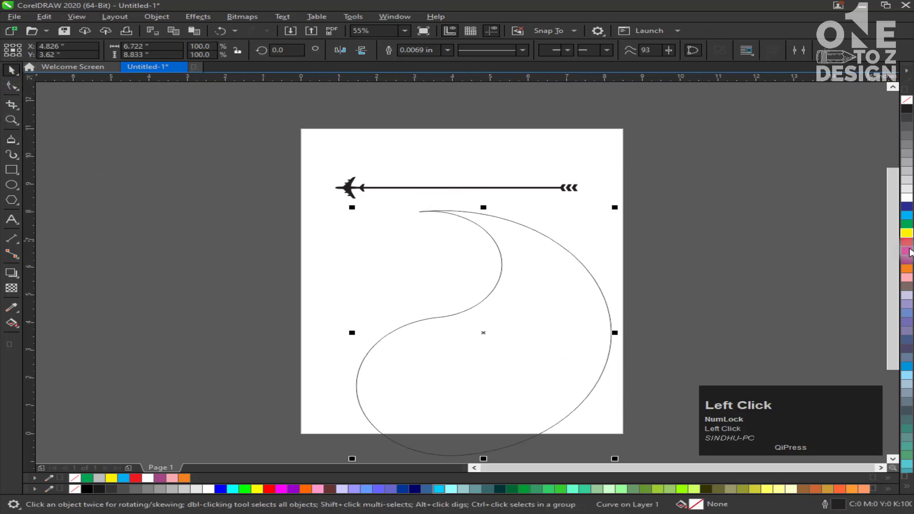
click(906, 244)
drag(551, 340, 533, 305)
click(708, 277)
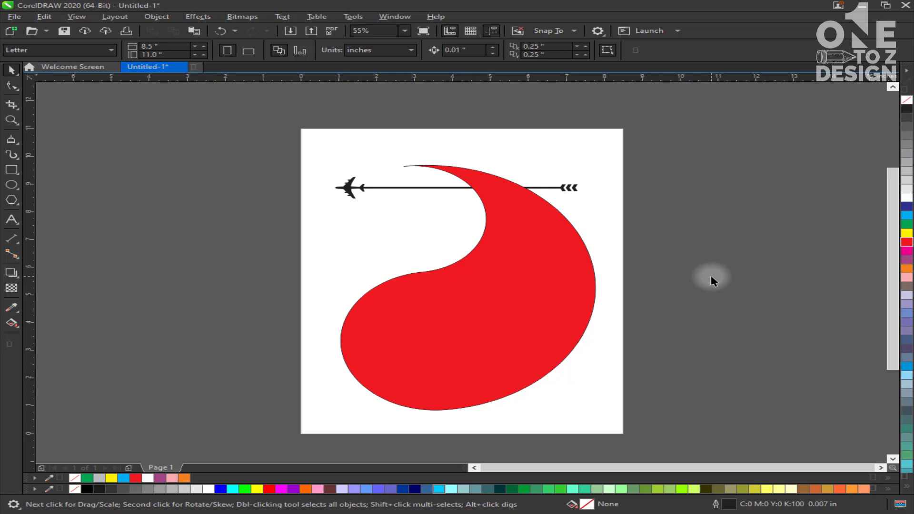
key(ctrl+z)
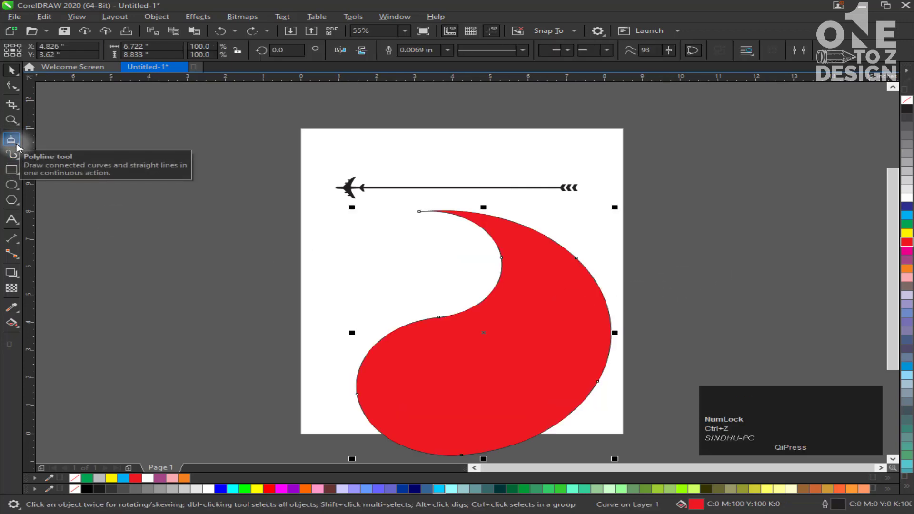
Delete the red shape and activate the 3-Point Curve tool.
click(16, 145)
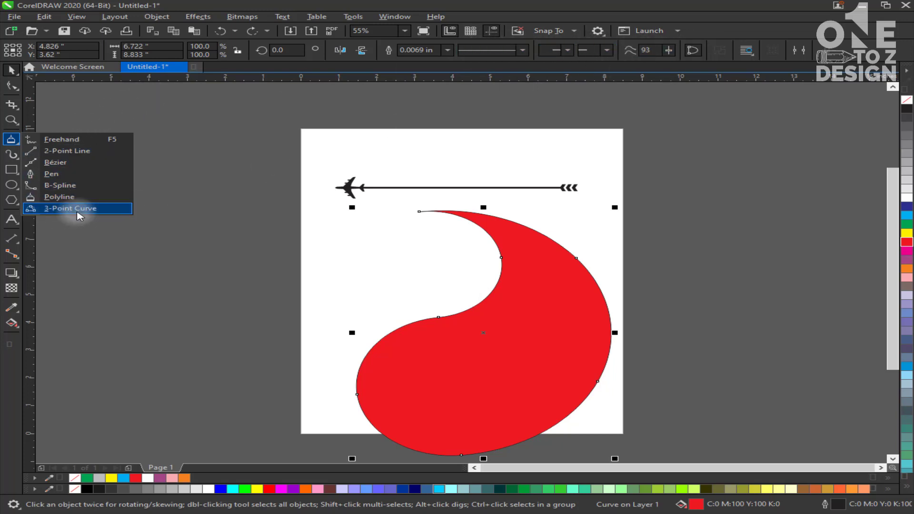
key(Delete)
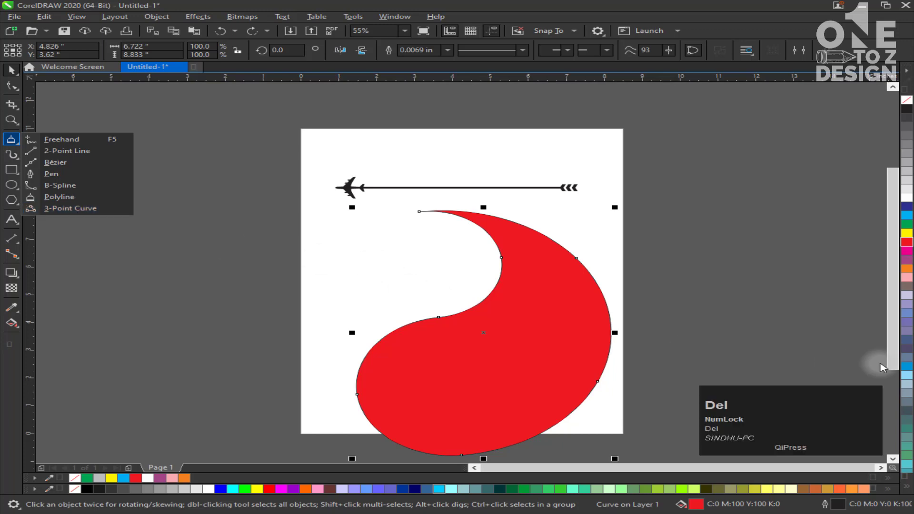
click(656, 365)
click(588, 363)
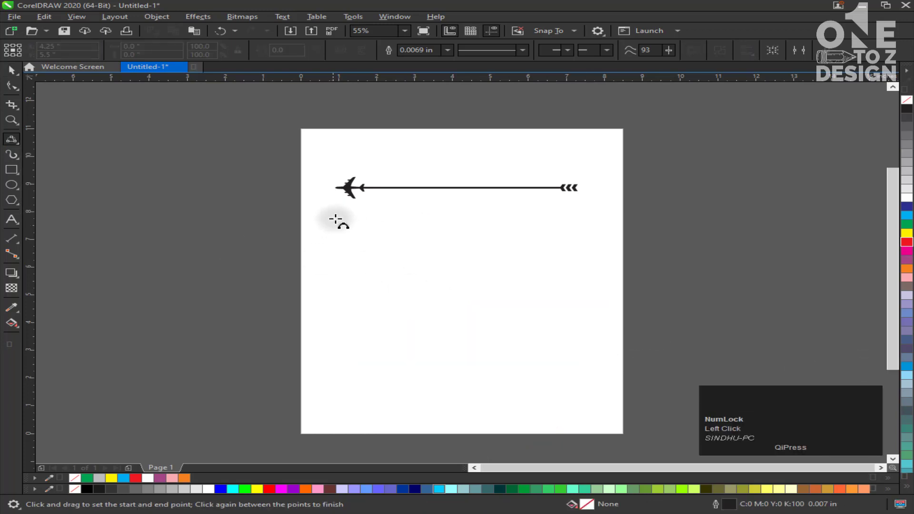
Draw a downward-bowed 3-point curve with endpoints about 6.91 in apart below the airplane line, and undo it.
click(336, 220)
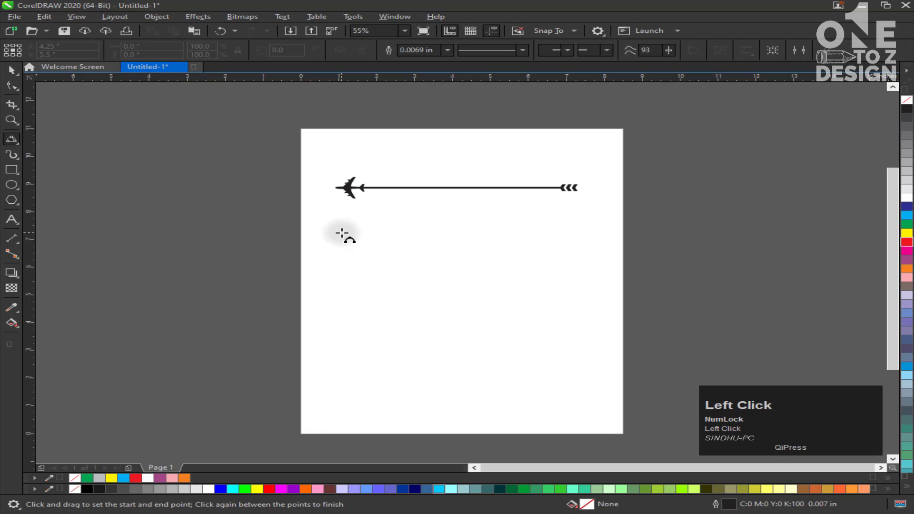
click(16, 142)
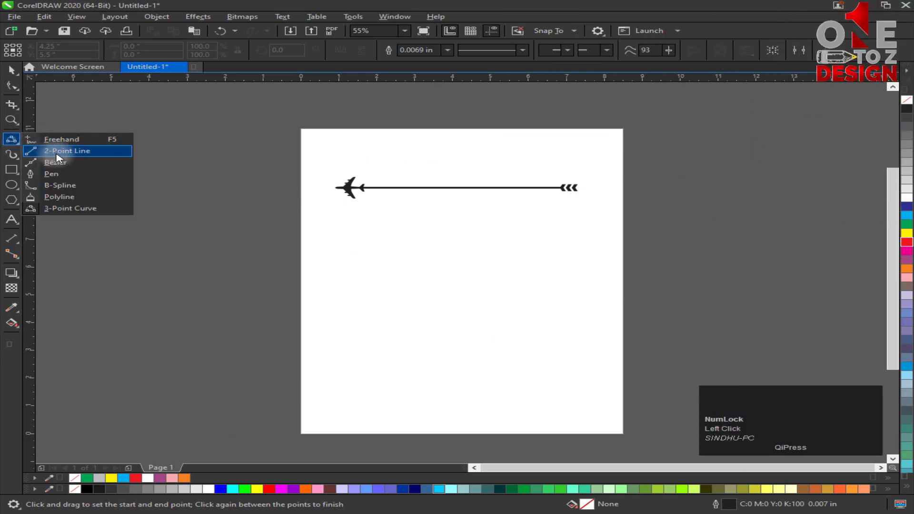
click(10, 141)
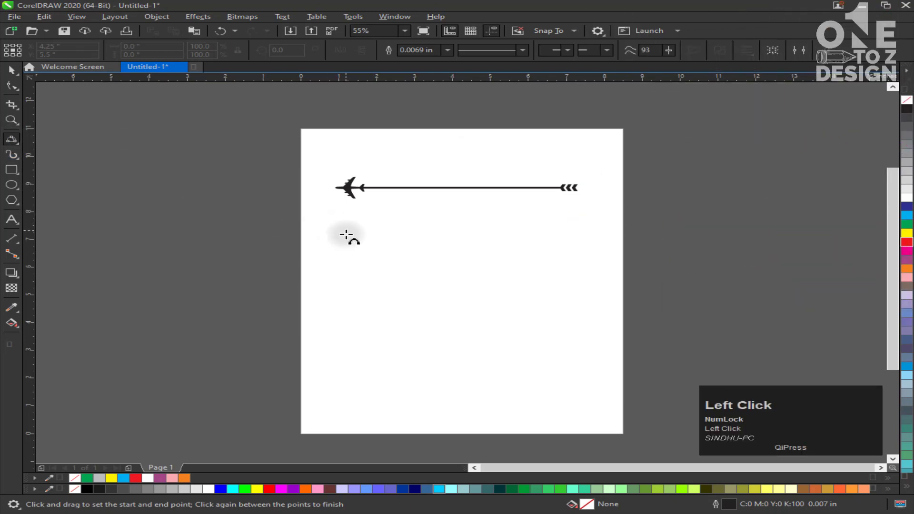
drag(329, 235, 590, 234)
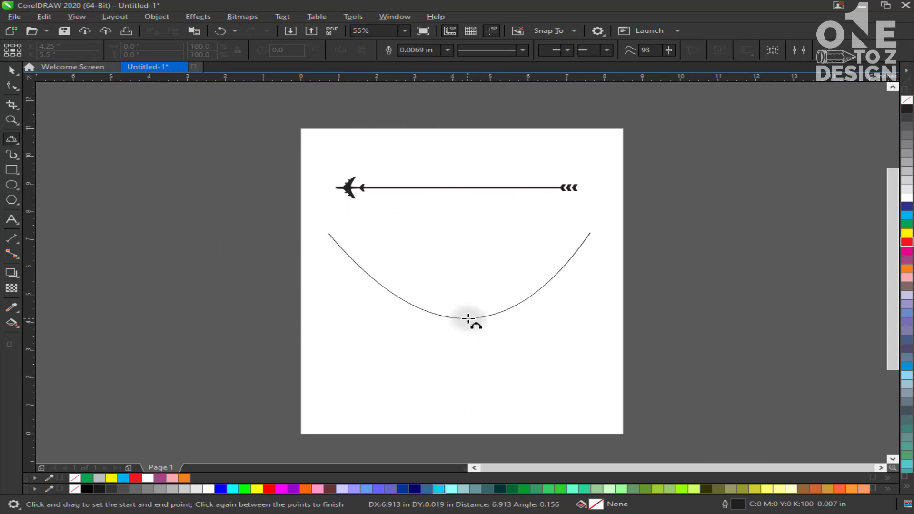
click(469, 318)
key(ctrl+z)
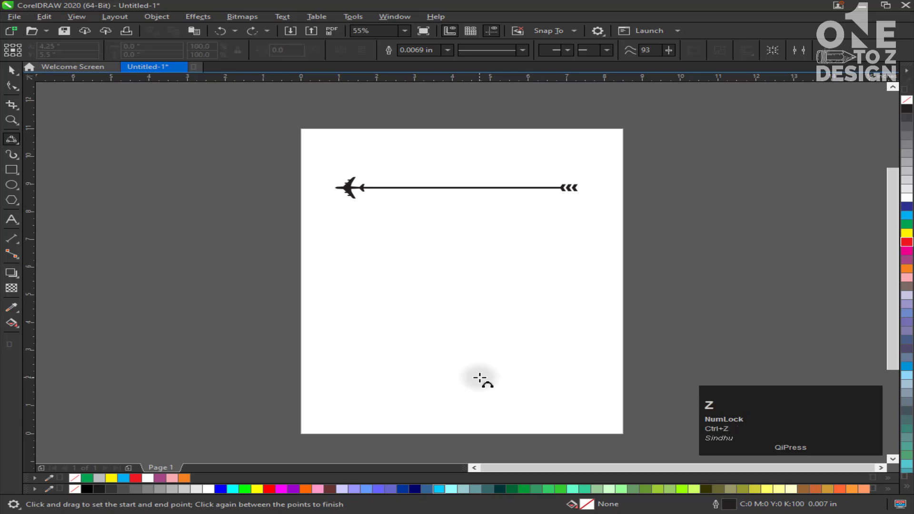
Draw a downward-bowed 3-point curve about 6.44 by 3.06 in below the airplane line.
click(351, 234)
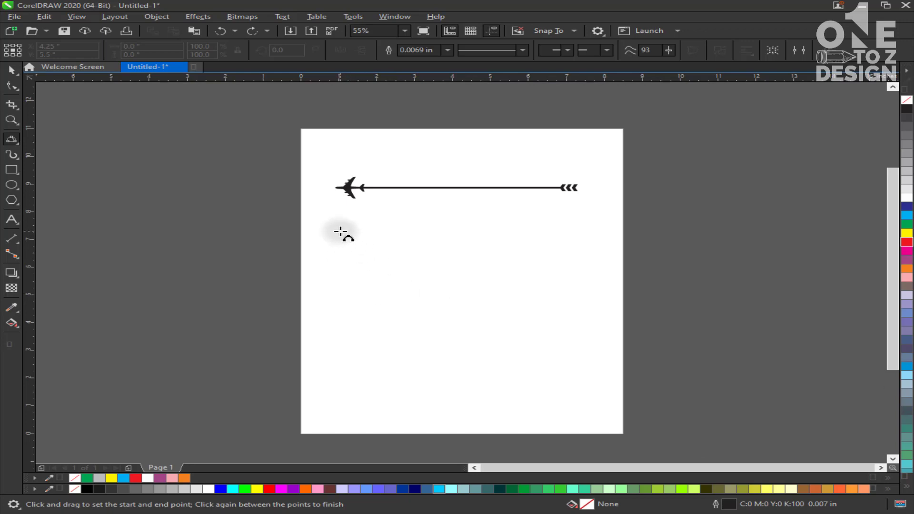
click(341, 232)
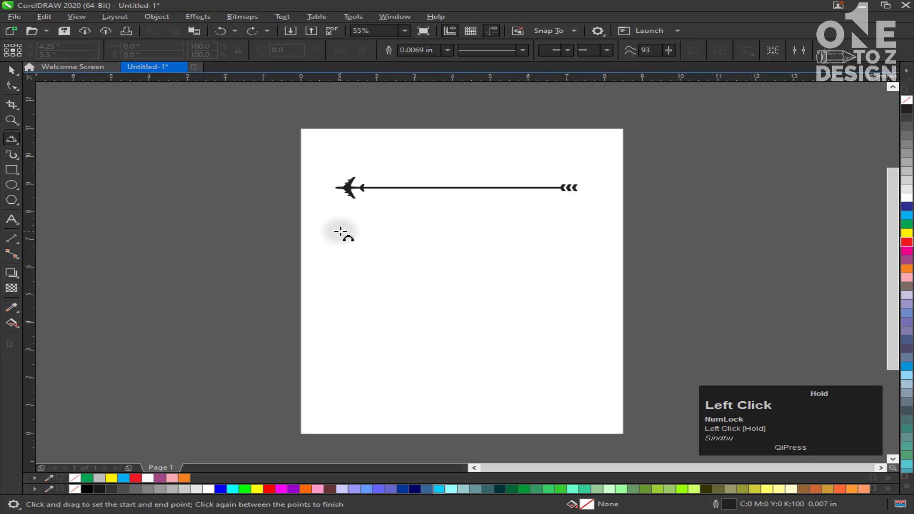
drag(341, 233, 587, 259)
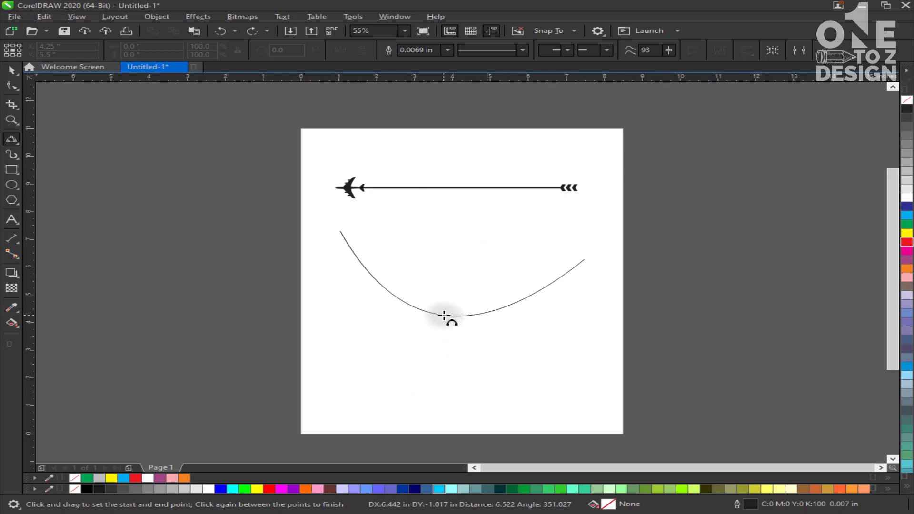
click(444, 315)
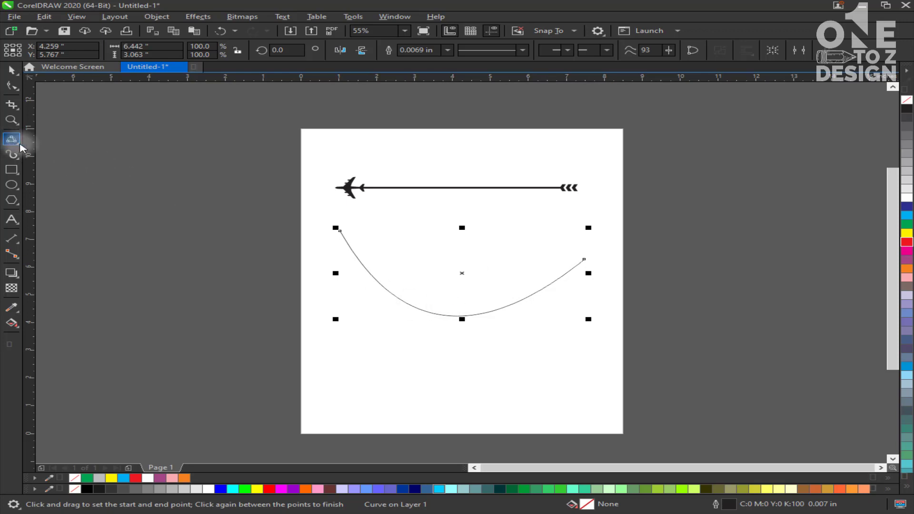
click(12, 140)
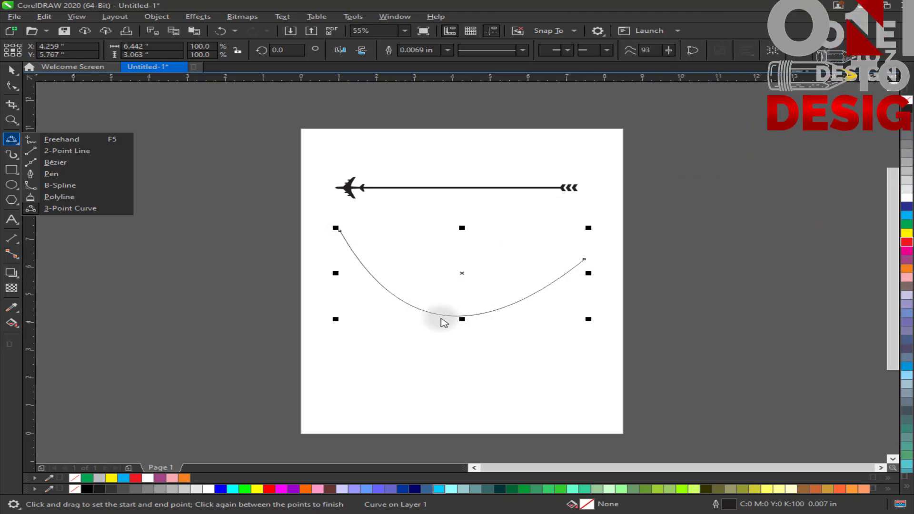
click(443, 339)
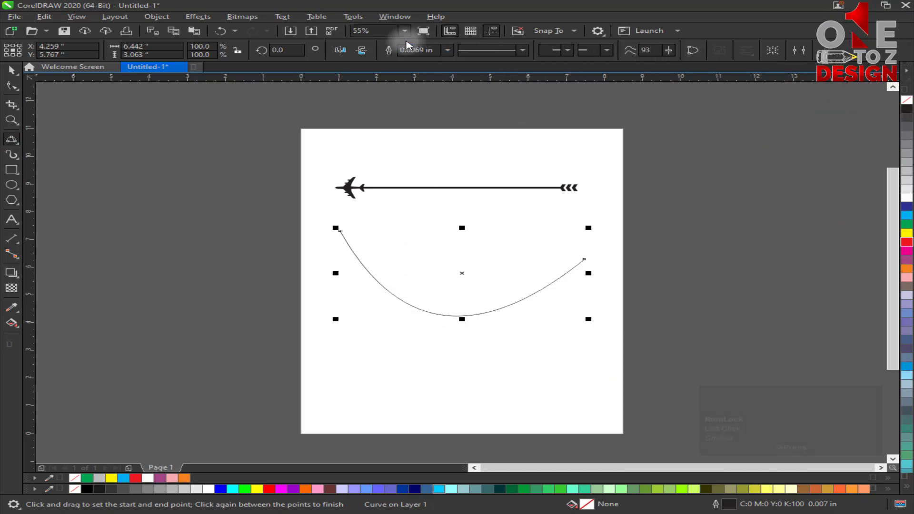
click(19, 145)
key(ctrl+a)
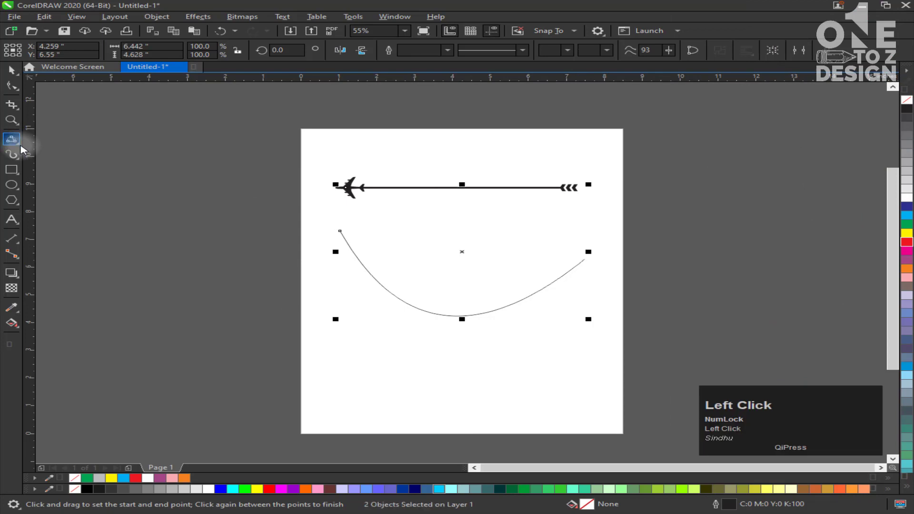
click(20, 145)
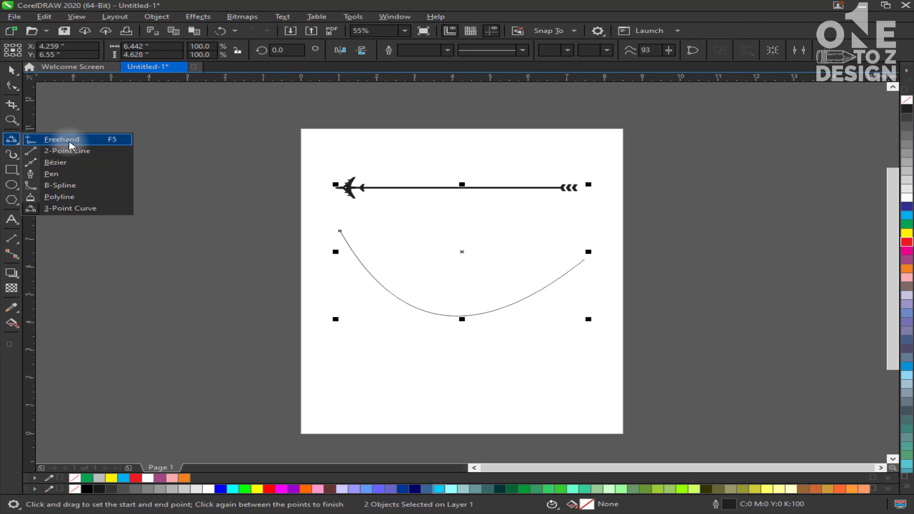
Select the 3-point curve with the Pick tool and set its outline width to 0.1 in.
click(12, 70)
click(435, 284)
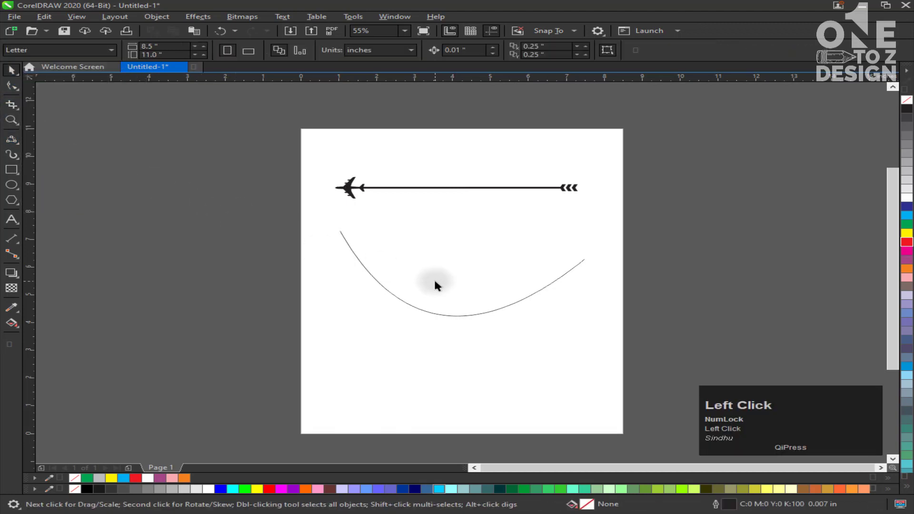
click(436, 309)
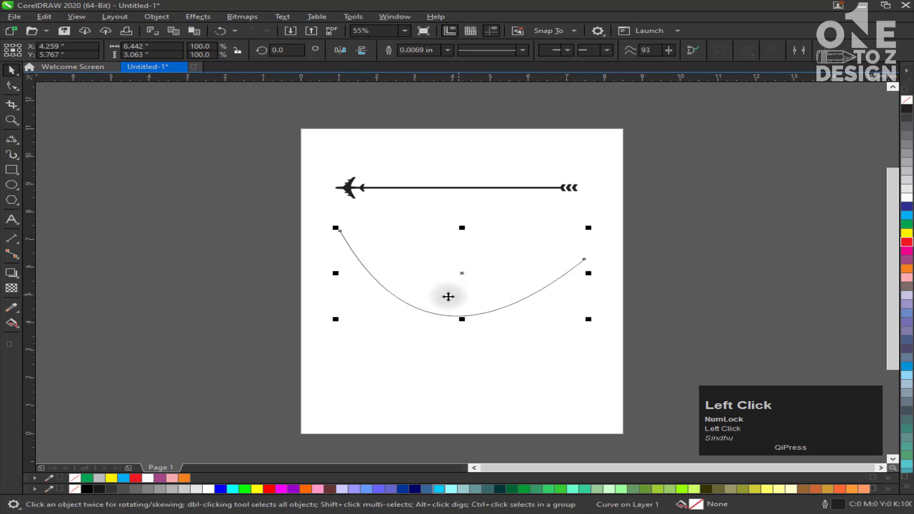
drag(152, 47, 95, 47)
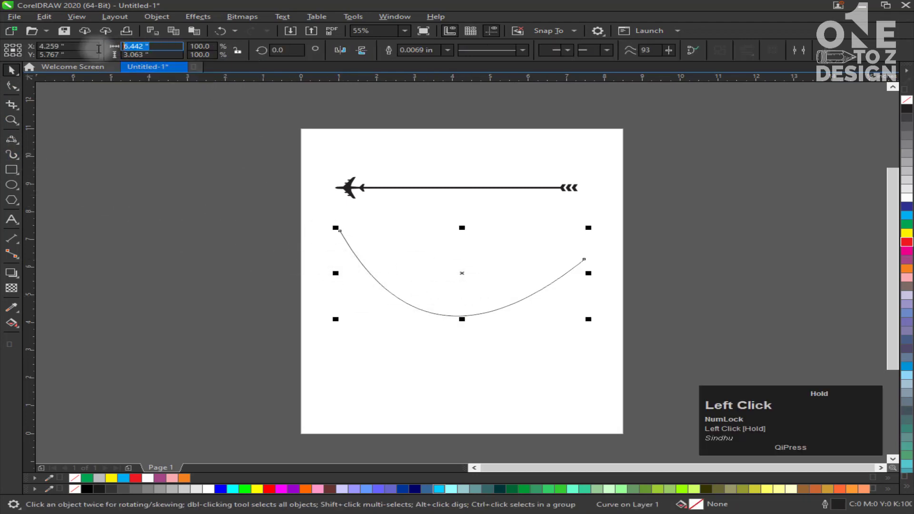
drag(153, 54, 112, 51)
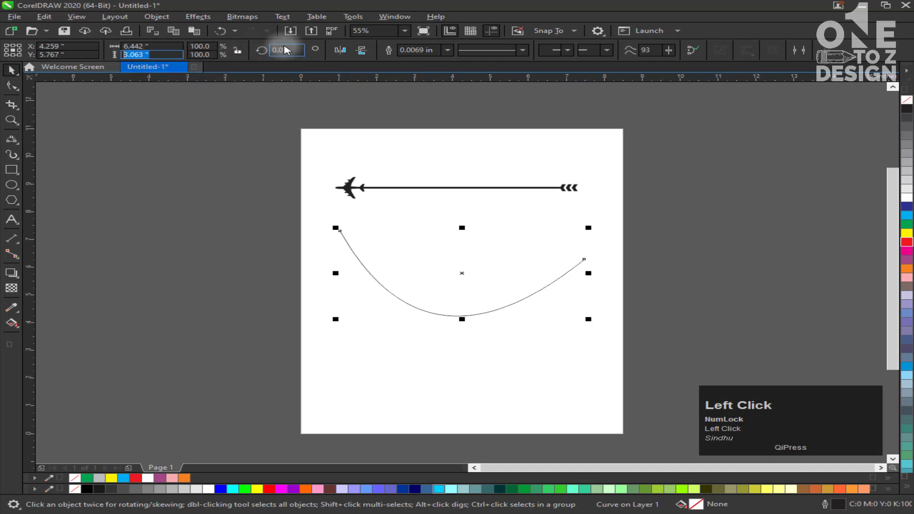
drag(293, 50, 427, 93)
click(448, 50)
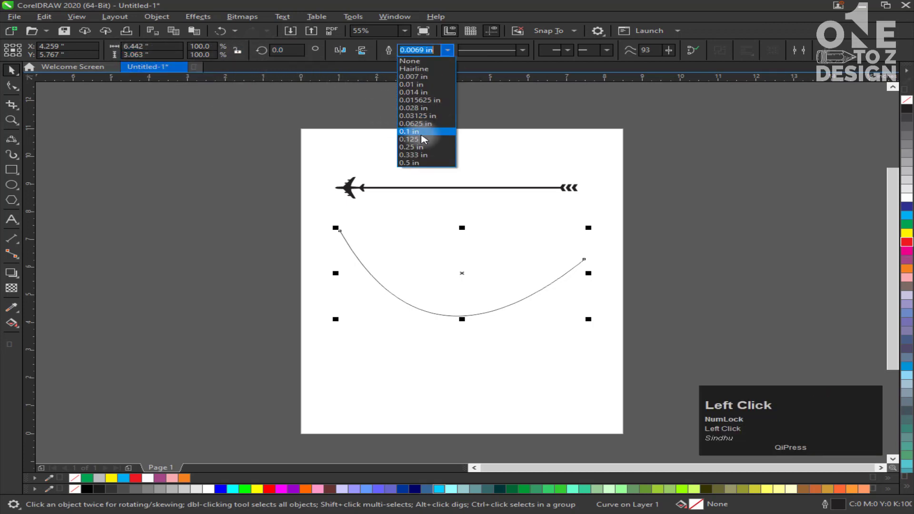
click(420, 137)
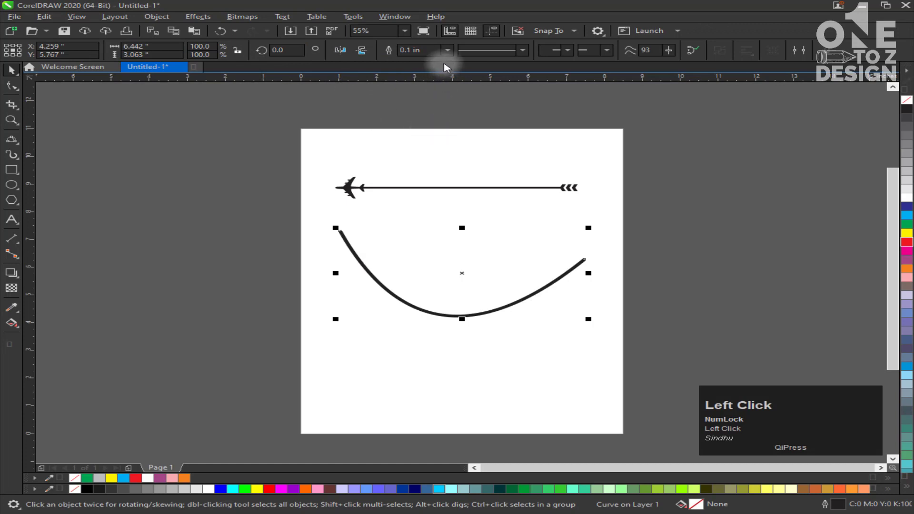